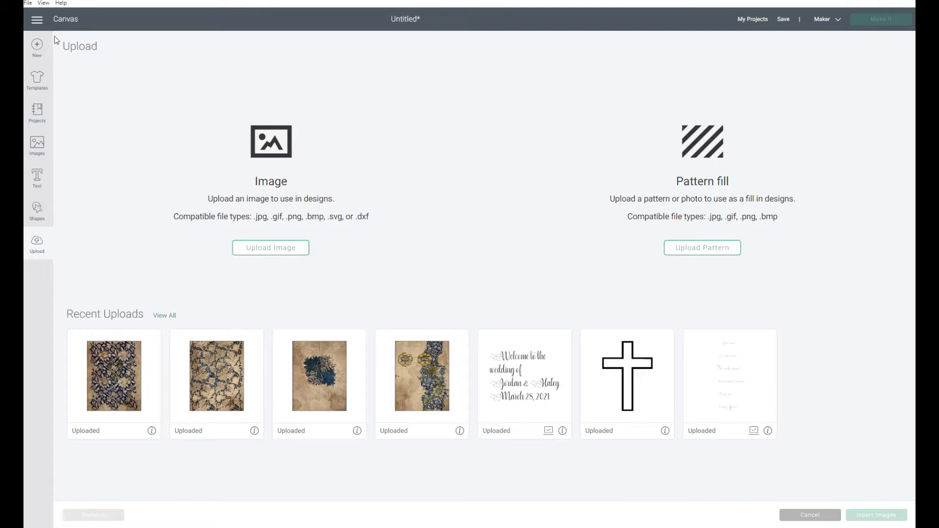
- Upload 4.2625 Blossom Paper Art.jpg from the Paper - Digital > 2.2625BlossomPaperArt folder as a pattern fill
{"action": "left_click", "coordinate": [70, 22]}
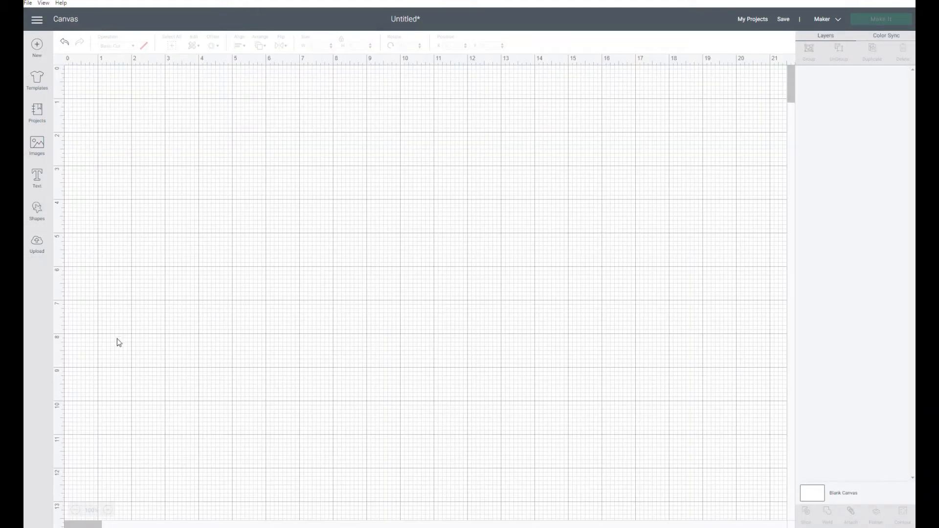
{"action": "left_click", "coordinate": [45, 248]}
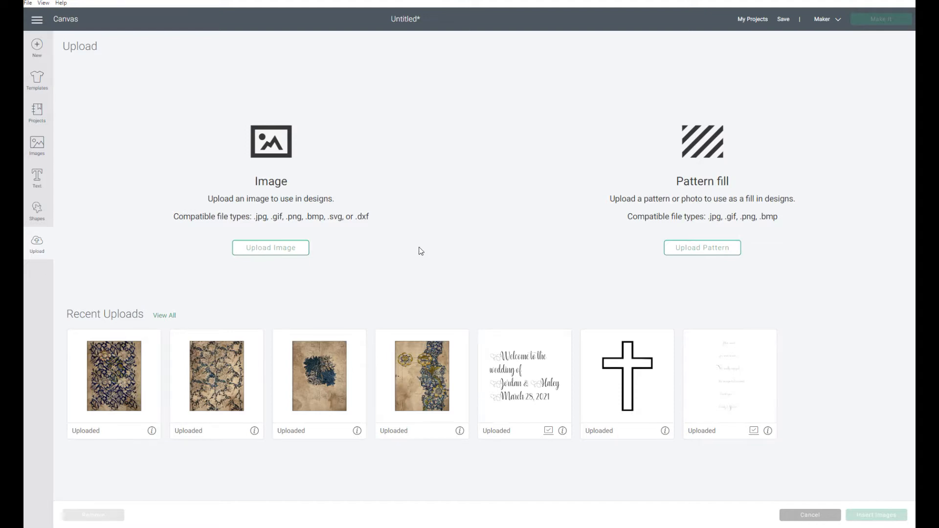
{"action": "left_click", "coordinate": [703, 248]}
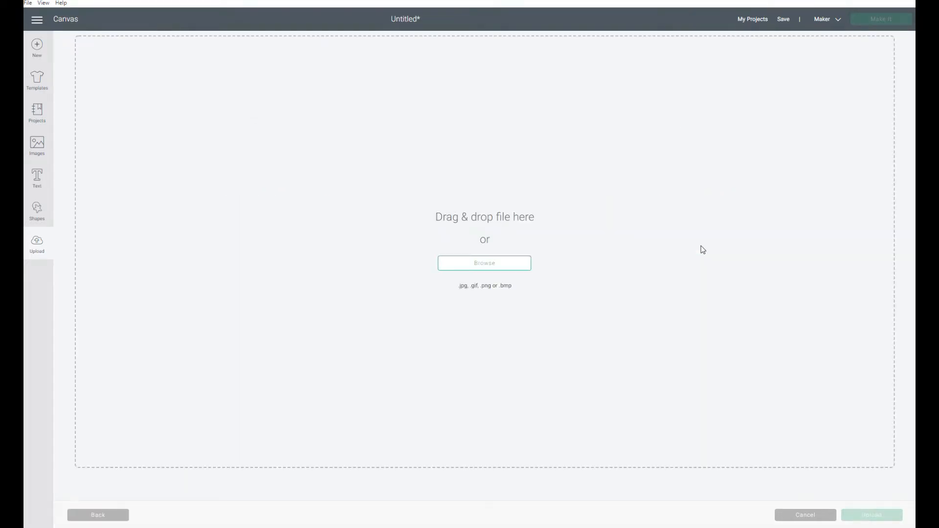
{"action": "left_click", "coordinate": [486, 267]}
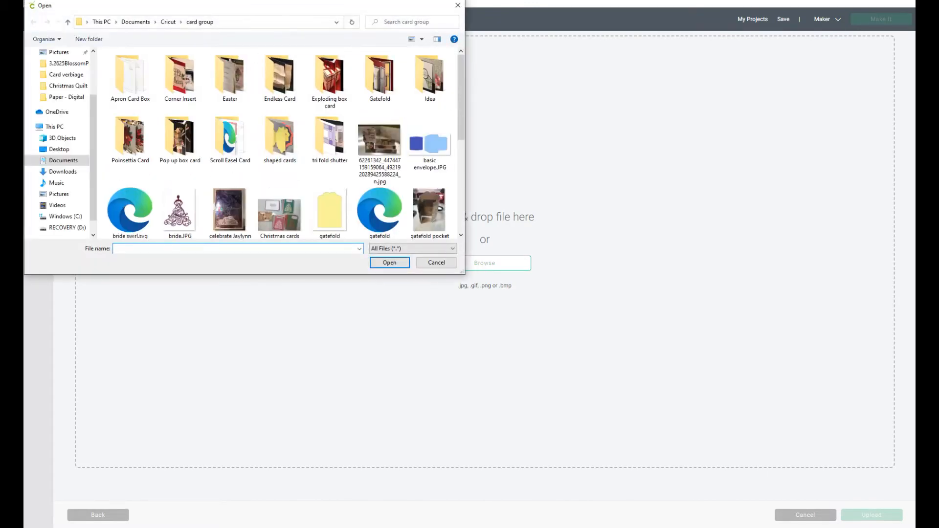
{"action": "left_click", "coordinate": [139, 26]}
{"action": "scroll", "coordinate": [130, 215], "scroll_direction": "down", "scroll_amount": 3}
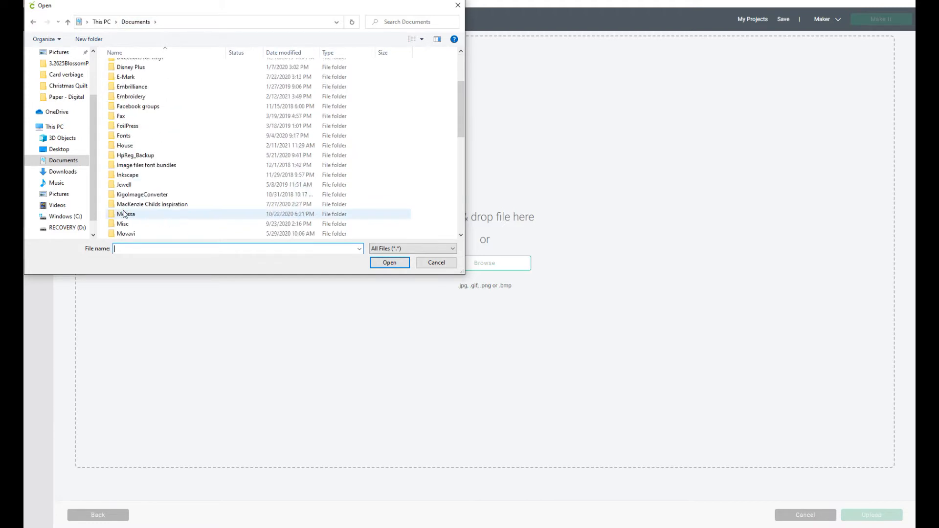
{"action": "scroll", "coordinate": [137, 230], "scroll_direction": "down", "scroll_amount": 1}
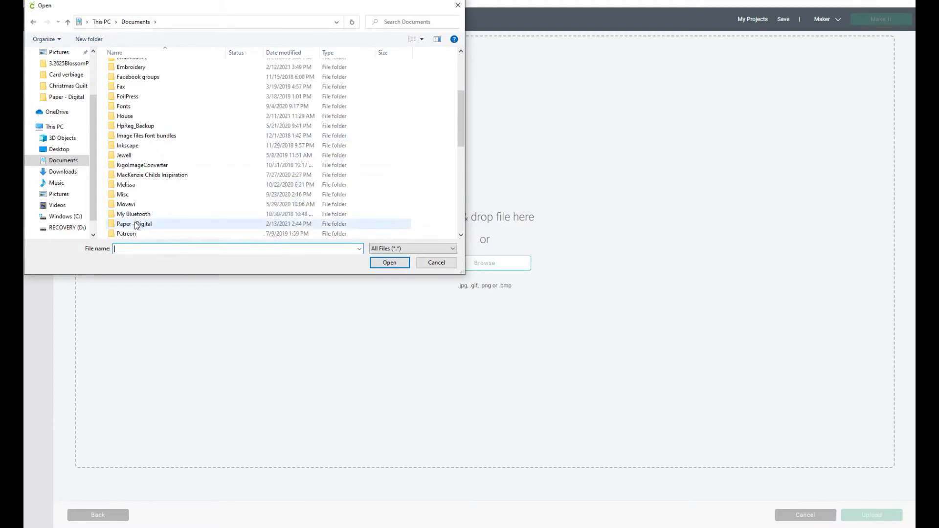
{"action": "double_click", "coordinate": [135, 223]}
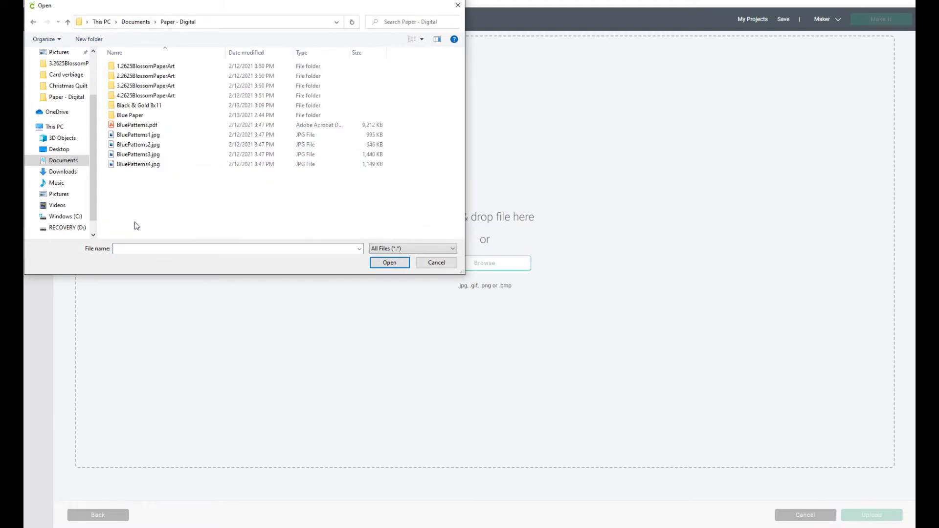
{"action": "left_click", "coordinate": [135, 87]}
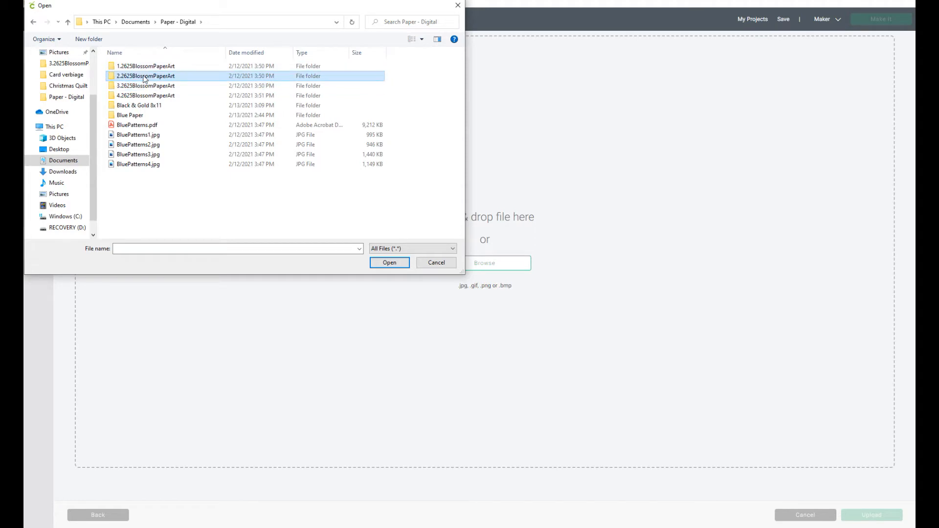
{"action": "double_click", "coordinate": [137, 76]}
{"action": "left_click", "coordinate": [170, 78]}
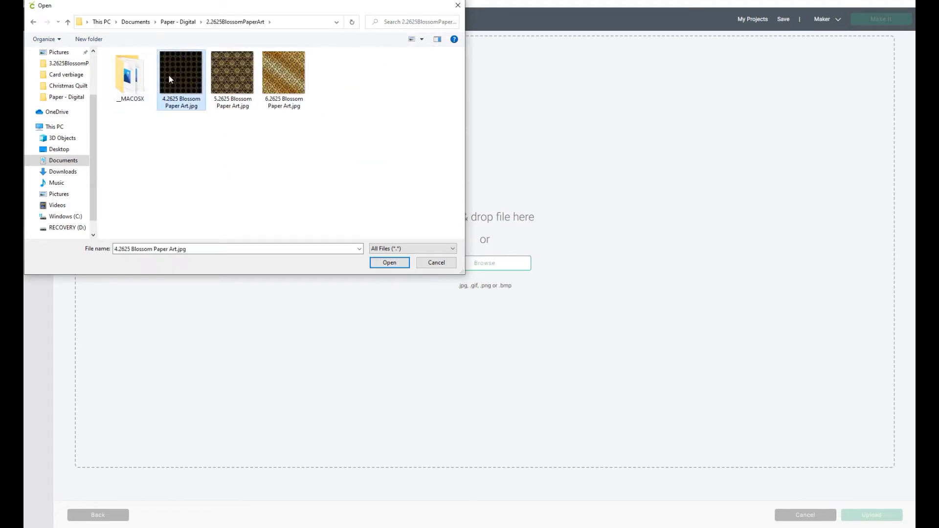
{"action": "left_click", "coordinate": [390, 262]}
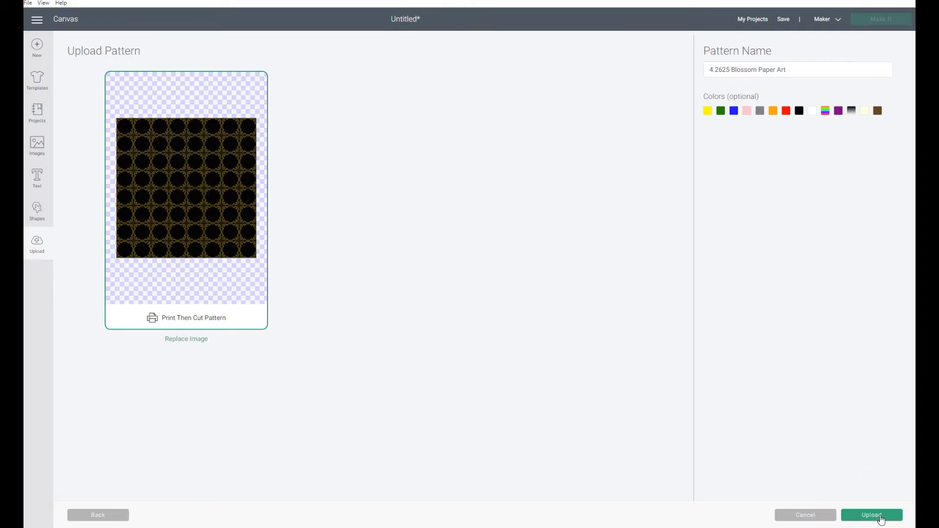
{"action": "left_click", "coordinate": [880, 516]}
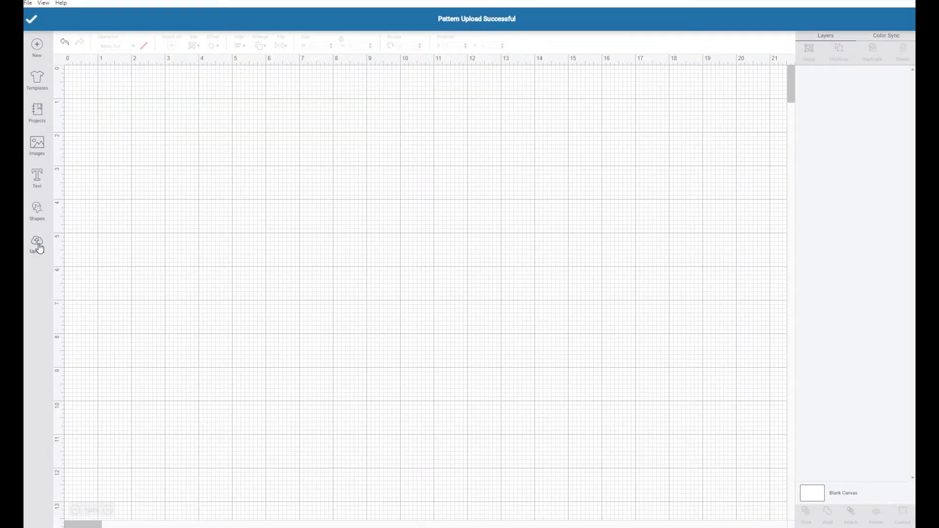
- Start an image upload and open 4.2625 Blossom Paper Art.jpg from the same 2.2625BlossomPaperArt folder
{"action": "left_click", "coordinate": [38, 248]}
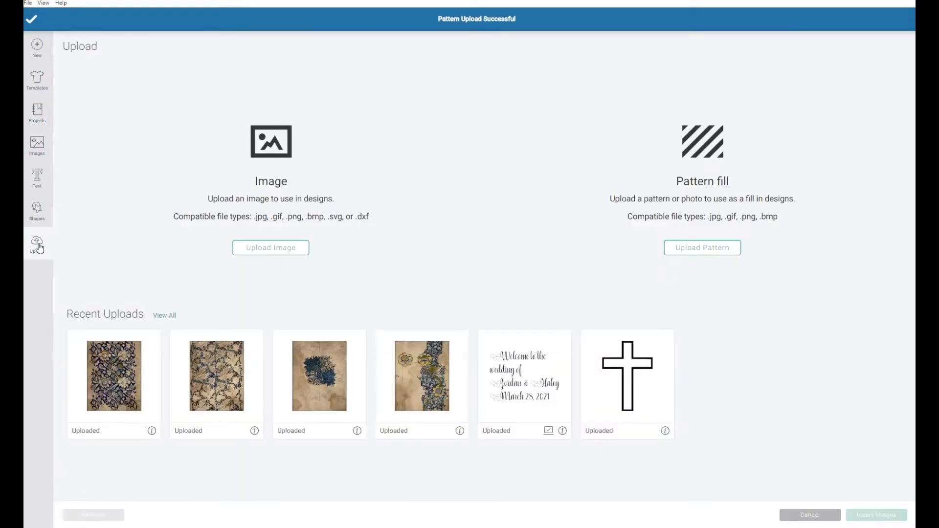
{"action": "left_click", "coordinate": [276, 248]}
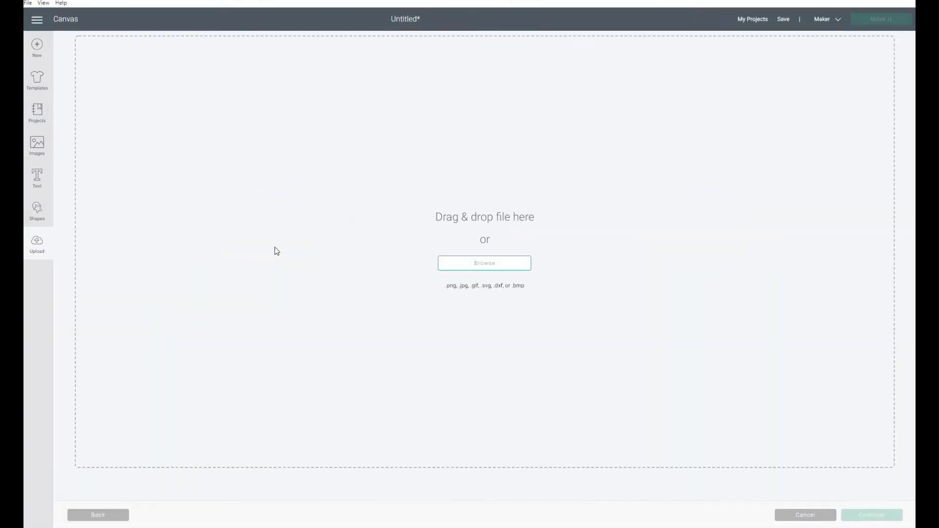
{"action": "left_click", "coordinate": [484, 263]}
{"action": "left_click", "coordinate": [131, 22]}
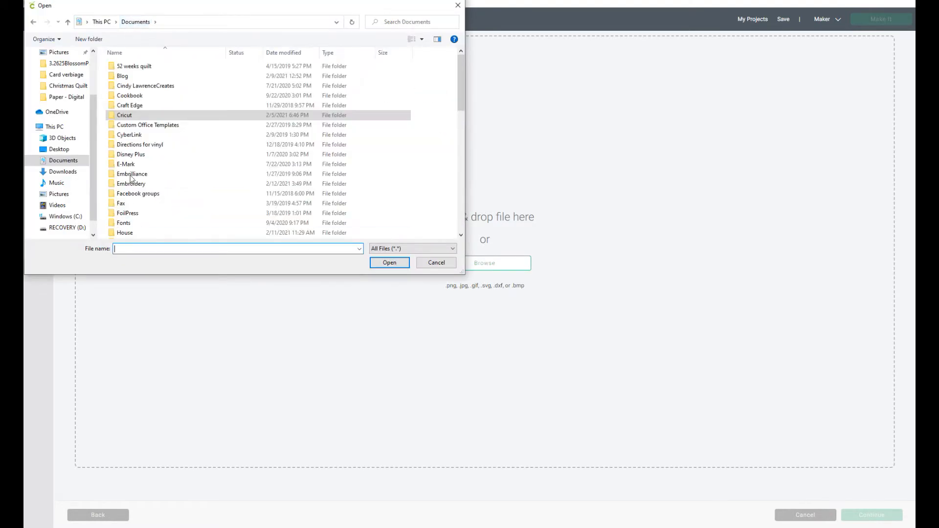
{"action": "scroll", "coordinate": [128, 216], "scroll_direction": "down", "scroll_amount": 2}
{"action": "scroll", "coordinate": [129, 215], "scroll_direction": "down", "scroll_amount": 3}
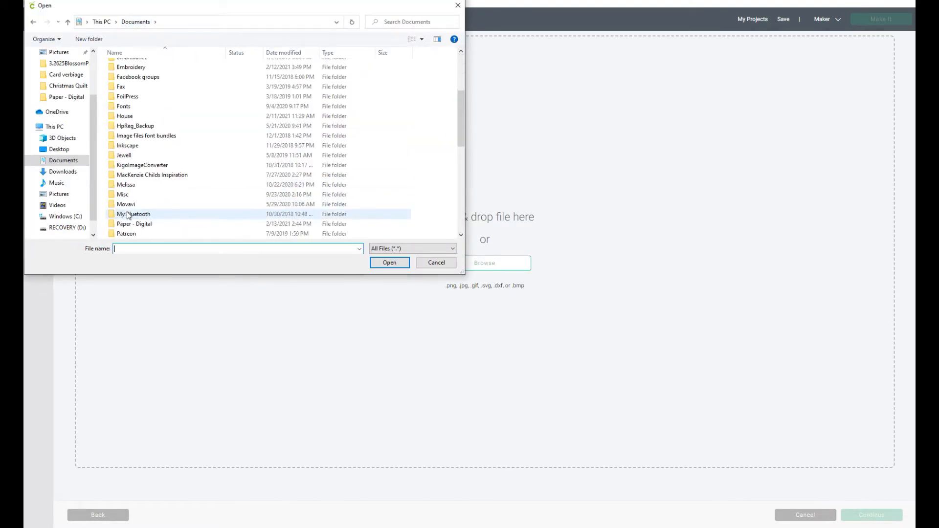
{"action": "double_click", "coordinate": [145, 196]}
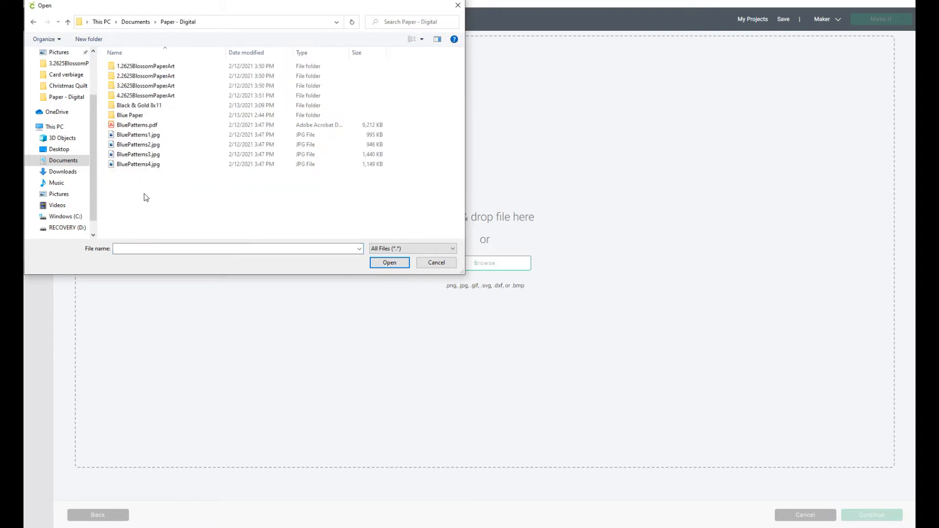
{"action": "left_click", "coordinate": [135, 80]}
{"action": "double_click", "coordinate": [136, 79]}
{"action": "left_click", "coordinate": [184, 81]}
{"action": "left_click", "coordinate": [388, 263]}
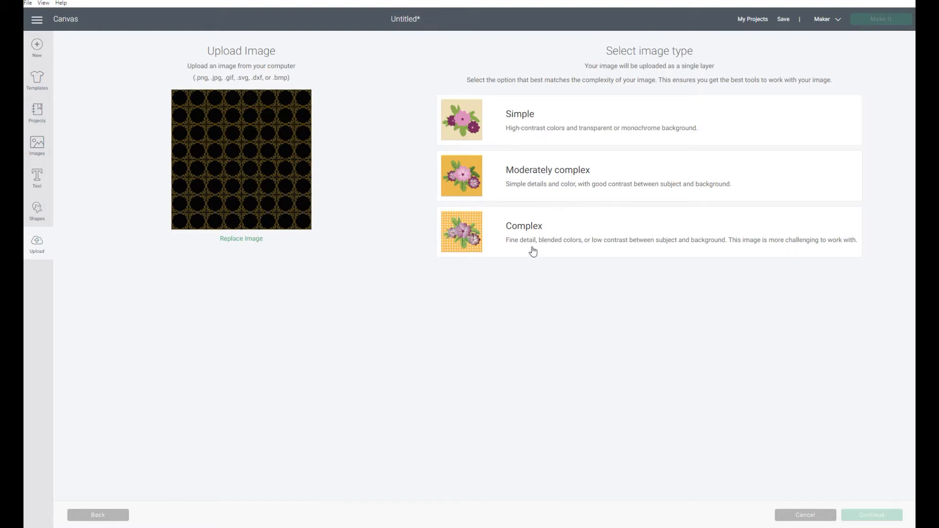
- Upload the image as a Complex type without erasing anything, saving it as a Print Then Cut image
{"action": "left_click", "coordinate": [580, 241]}
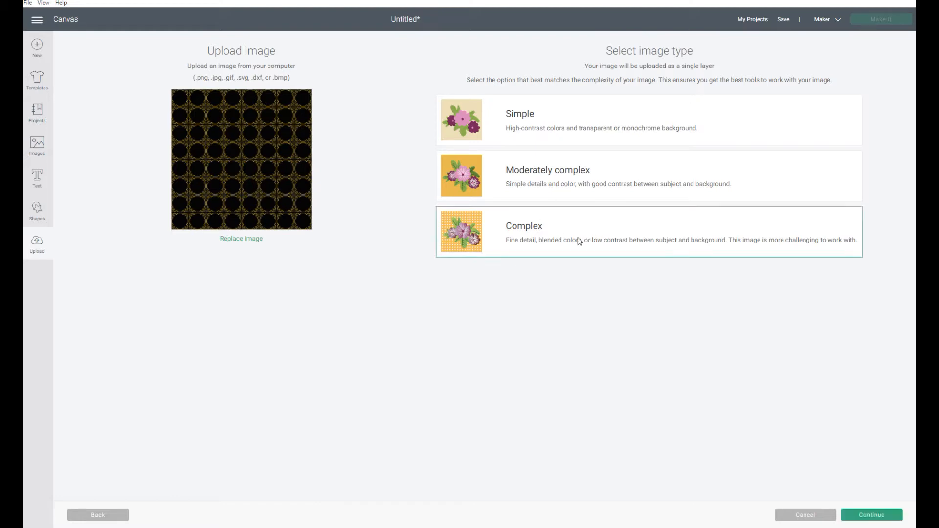
{"action": "left_click", "coordinate": [883, 518]}
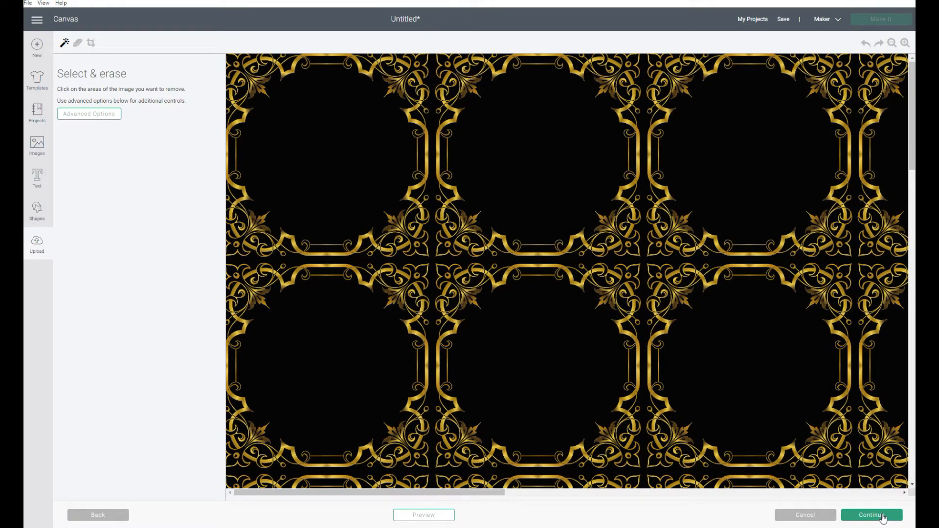
{"action": "left_click", "coordinate": [883, 517]}
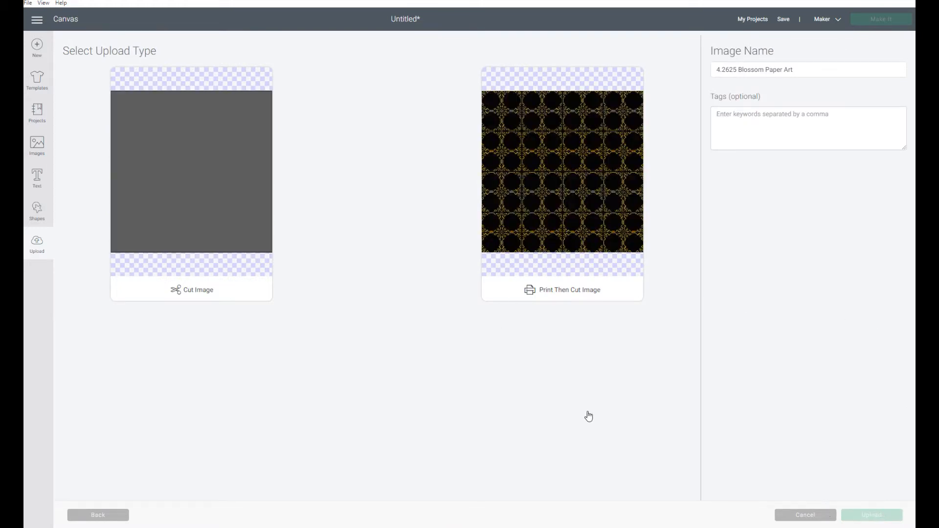
{"action": "left_click", "coordinate": [558, 272]}
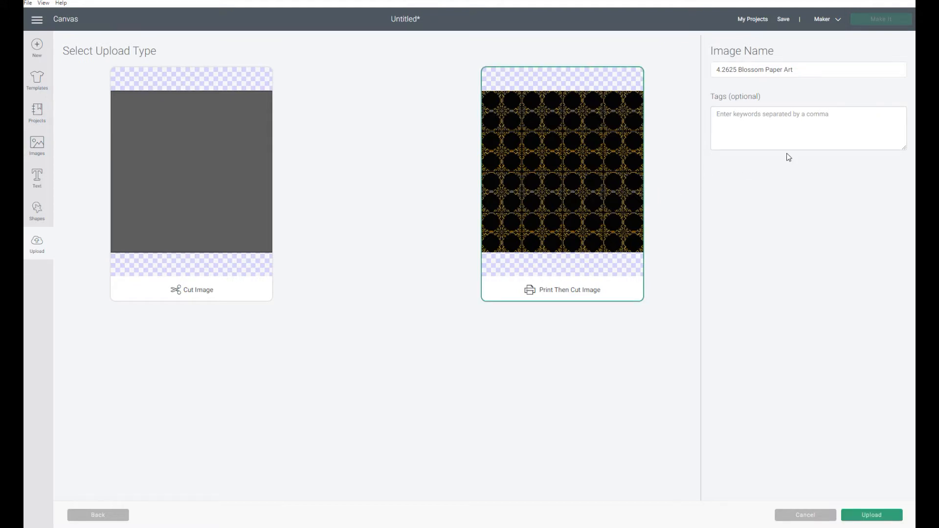
{"action": "left_click", "coordinate": [895, 511]}
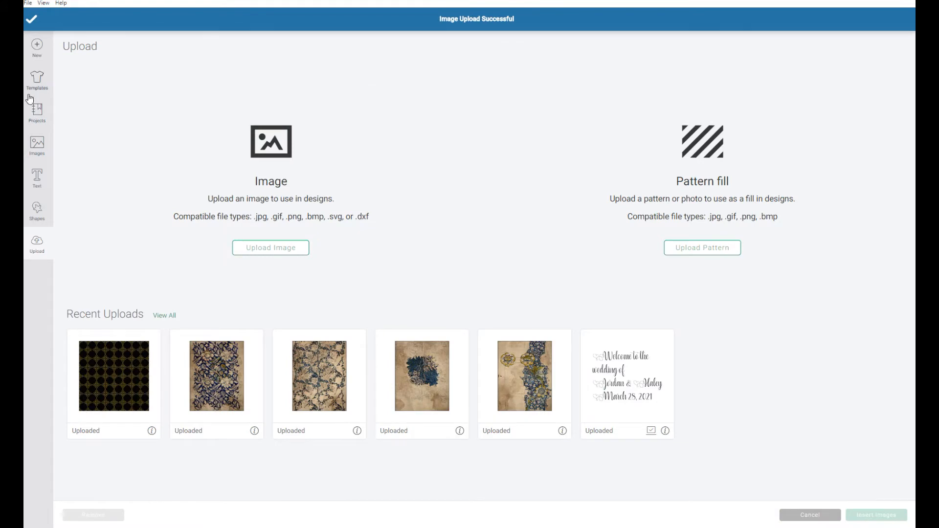
- Open the Gate Fold Pocket Card project from My Projects for customizing, replacing the current unsaved canvas
{"action": "left_click", "coordinate": [38, 116]}
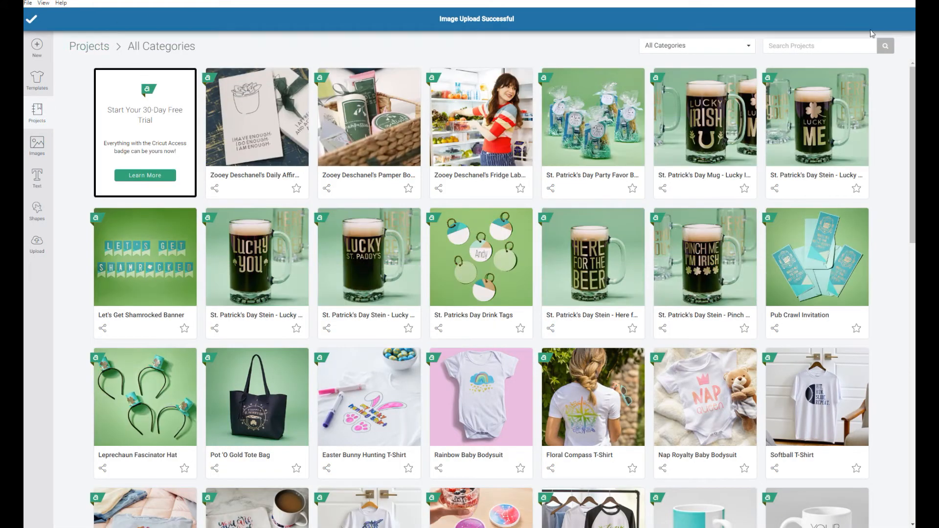
{"action": "left_click", "coordinate": [744, 45]}
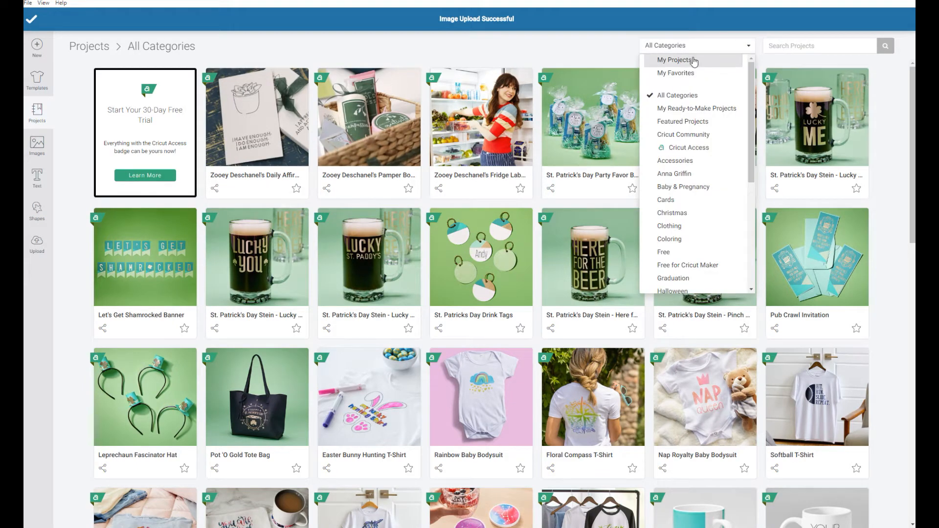
{"action": "left_click", "coordinate": [681, 60]}
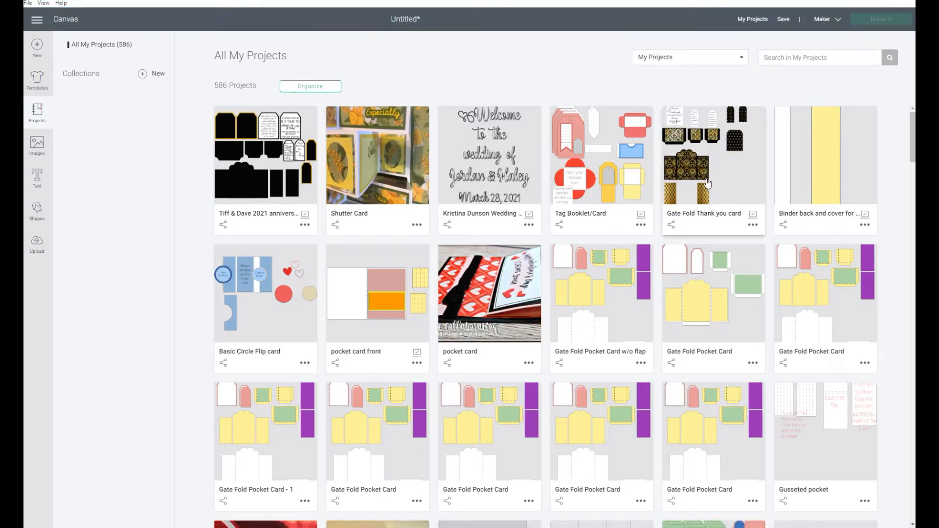
{"action": "left_click", "coordinate": [719, 311]}
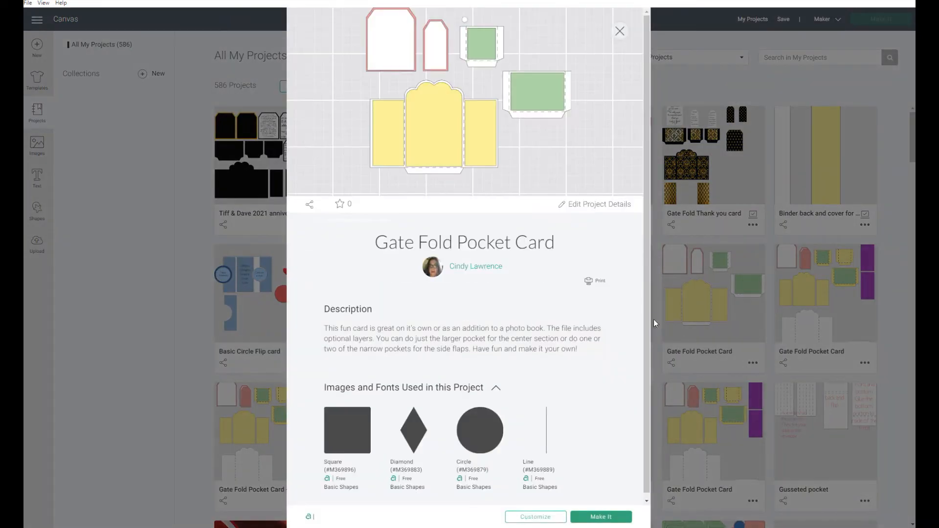
{"action": "left_click", "coordinate": [531, 518]}
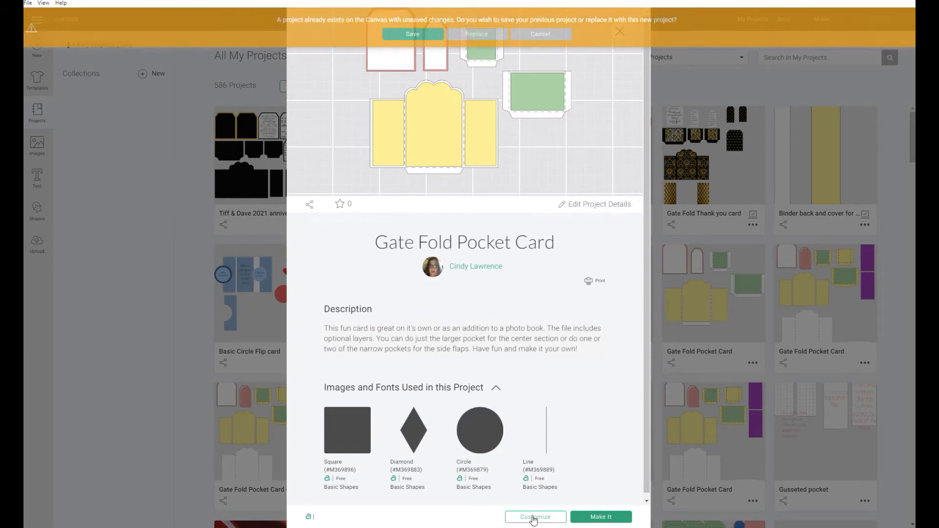
{"action": "left_click", "coordinate": [473, 34]}
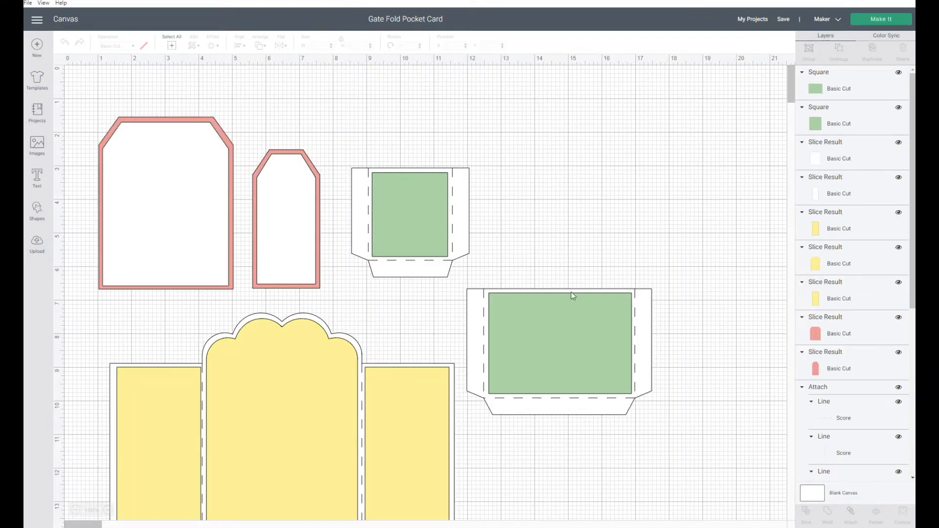
- Move the two green-panel pockets together to the upper right area of the canvas
{"action": "mouse_move", "coordinate": [547, 348]}
{"action": "left_mouse_down"}
{"action": "mouse_move", "coordinate": [621, 223]}
{"action": "mouse_move", "coordinate": [543, 347]}
{"action": "left_mouse_up"}
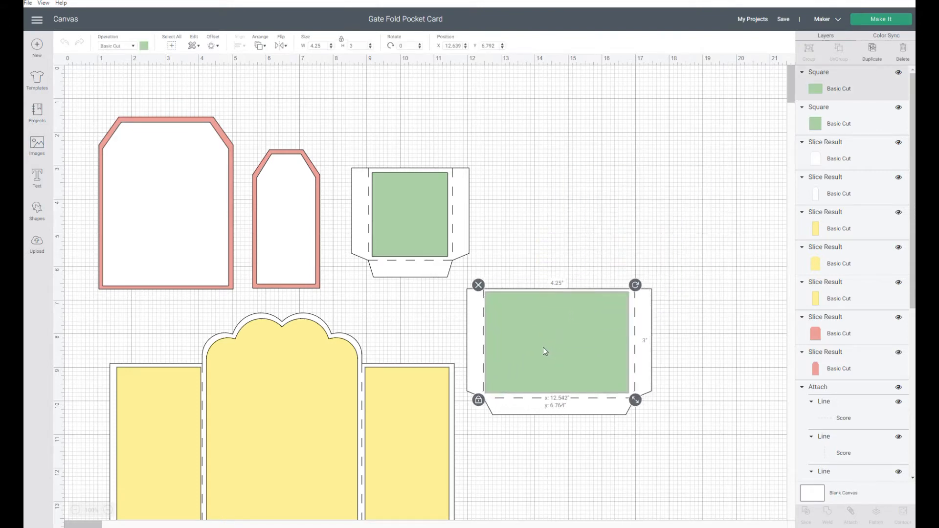
{"action": "left_click", "coordinate": [565, 249]}
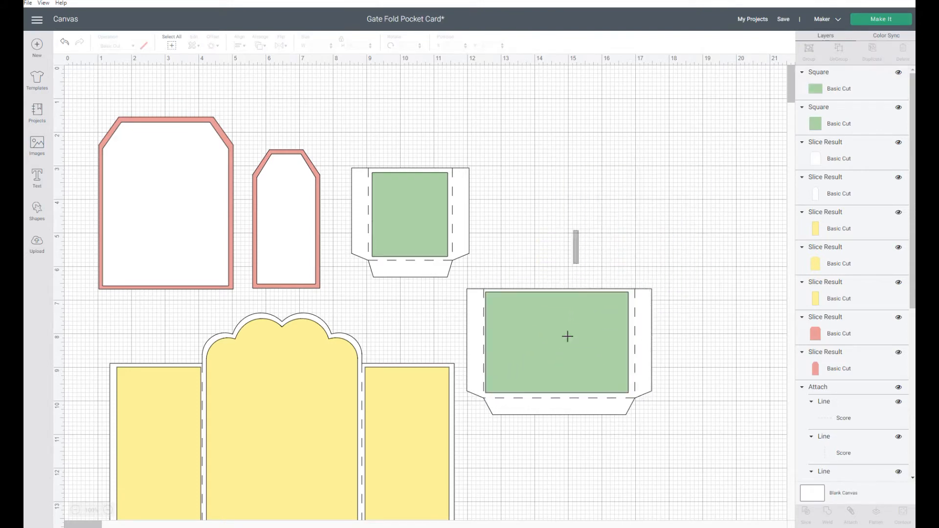
{"action": "left_click_drag", "start_coordinate": [570, 279], "coordinate": [545, 434]}
{"action": "left_click_drag", "start_coordinate": [555, 372], "coordinate": [650, 180]}
{"action": "left_click_drag", "start_coordinate": [414, 144], "coordinate": [392, 263]}
{"action": "left_click_drag", "start_coordinate": [385, 222], "coordinate": [466, 142]}
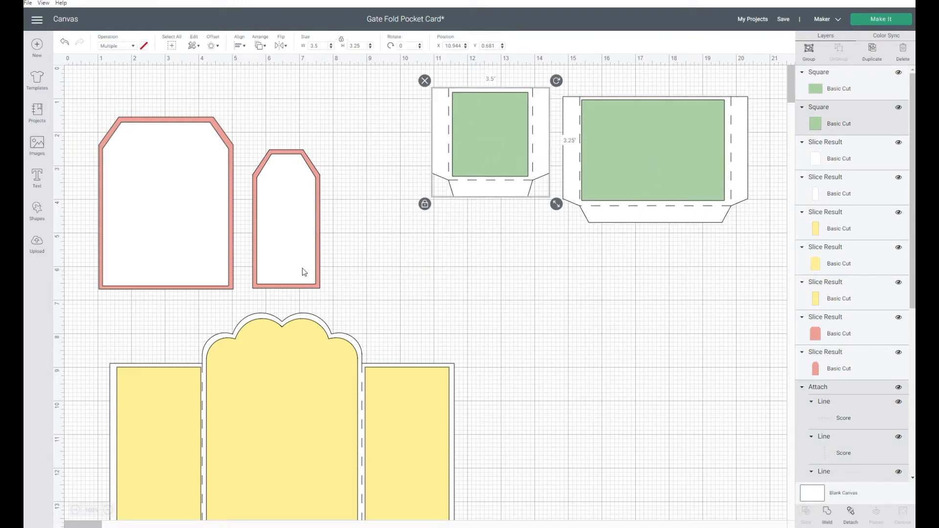
- Move the yellow gate fold card to the right, below the two pockets
{"action": "scroll", "coordinate": [577, 416], "scroll_direction": "down", "scroll_amount": 5}
{"action": "scroll", "coordinate": [577, 416], "scroll_direction": "up", "scroll_amount": 5}
{"action": "mouse_move", "coordinate": [180, 319]}
{"action": "left_mouse_down"}
{"action": "mouse_move", "coordinate": [323, 375]}
{"action": "mouse_move", "coordinate": [173, 330]}
{"action": "mouse_move", "coordinate": [180, 328]}
{"action": "left_mouse_up"}
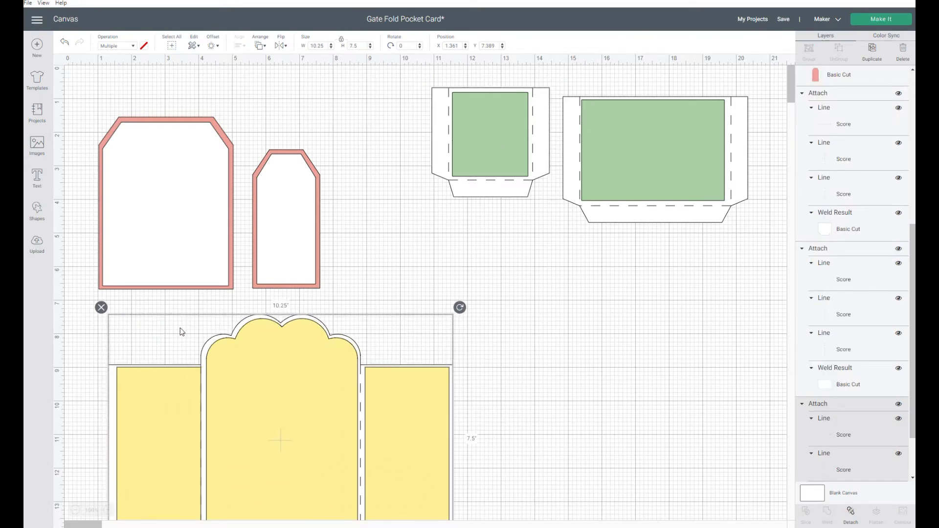
{"action": "left_click", "coordinate": [79, 335]}
{"action": "left_click_drag", "start_coordinate": [84, 332], "coordinate": [527, 337]}
{"action": "left_click_drag", "start_coordinate": [390, 440], "coordinate": [607, 362]}
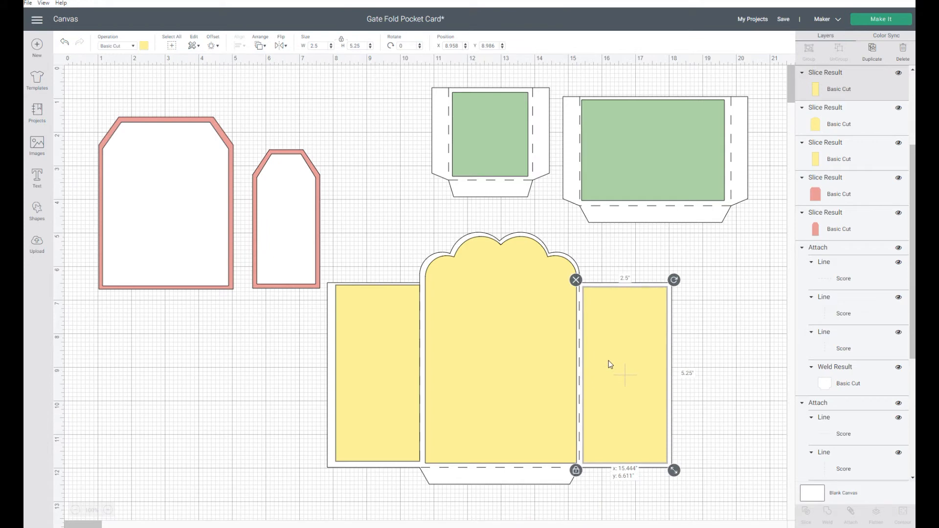
- Duplicate the smaller green-panel pocket and place the copy to its left near the top of the canvas
{"action": "left_click_drag", "start_coordinate": [363, 397], "coordinate": [360, 398]}
{"action": "left_click", "coordinate": [210, 401]}
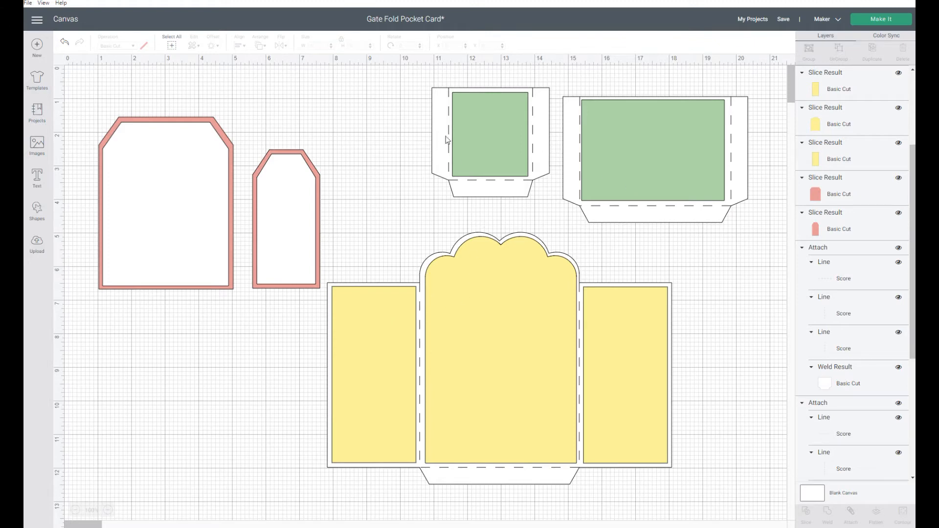
{"action": "left_click", "coordinate": [503, 145]}
{"action": "left_click", "coordinate": [625, 412]}
{"action": "left_click", "coordinate": [384, 406]}
{"action": "left_click_drag", "start_coordinate": [398, 101], "coordinate": [526, 208]}
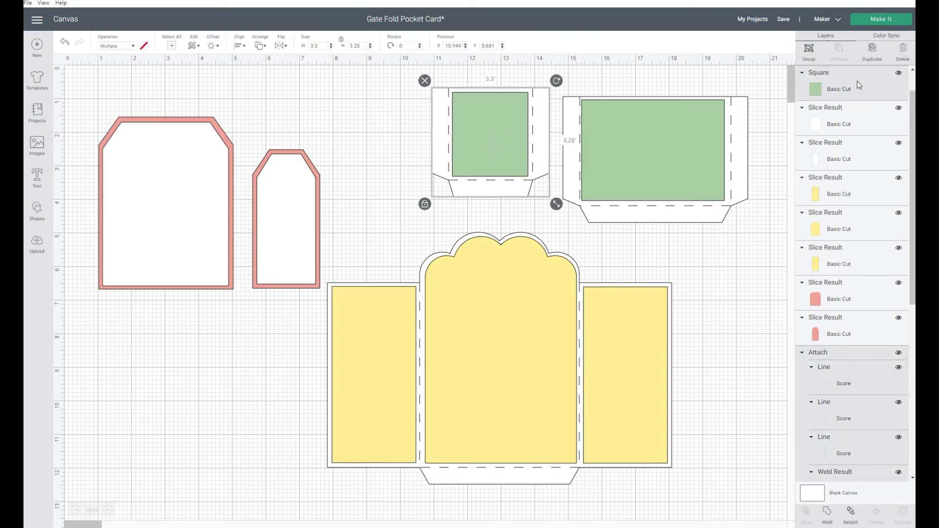
{"action": "left_click", "coordinate": [872, 49]}
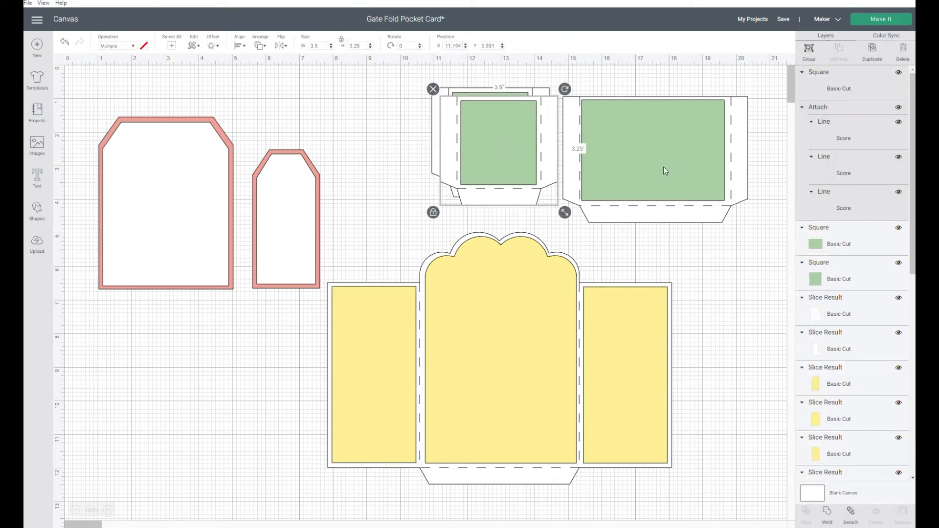
{"action": "left_click_drag", "start_coordinate": [547, 136], "coordinate": [414, 119]}
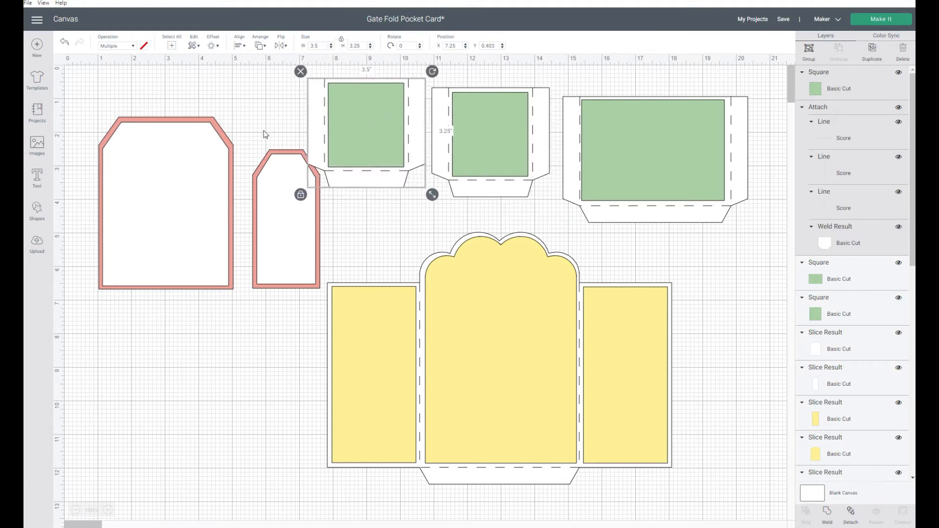
- Duplicate the small pink tag and place the copy directly below the original
{"action": "left_click", "coordinate": [265, 128]}
{"action": "left_click", "coordinate": [269, 242]}
{"action": "left_click", "coordinate": [872, 48]}
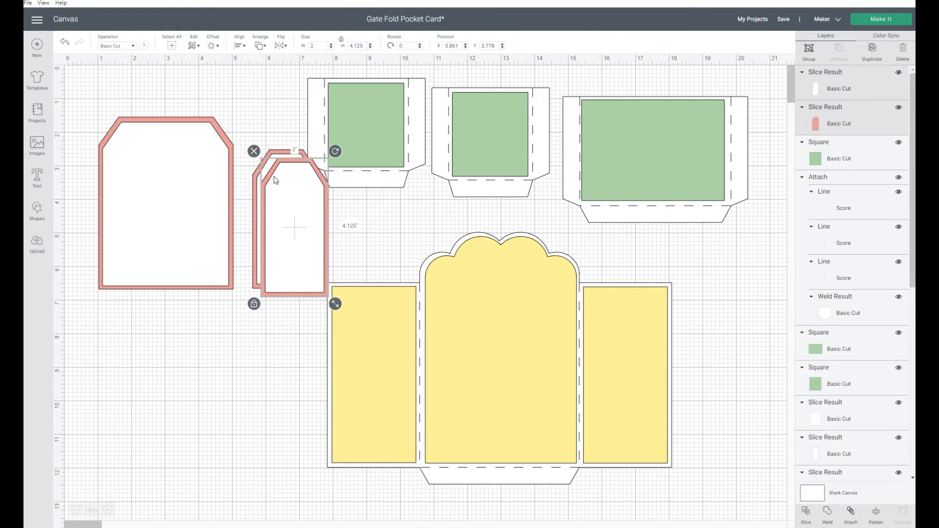
{"action": "left_click_drag", "start_coordinate": [279, 216], "coordinate": [256, 349]}
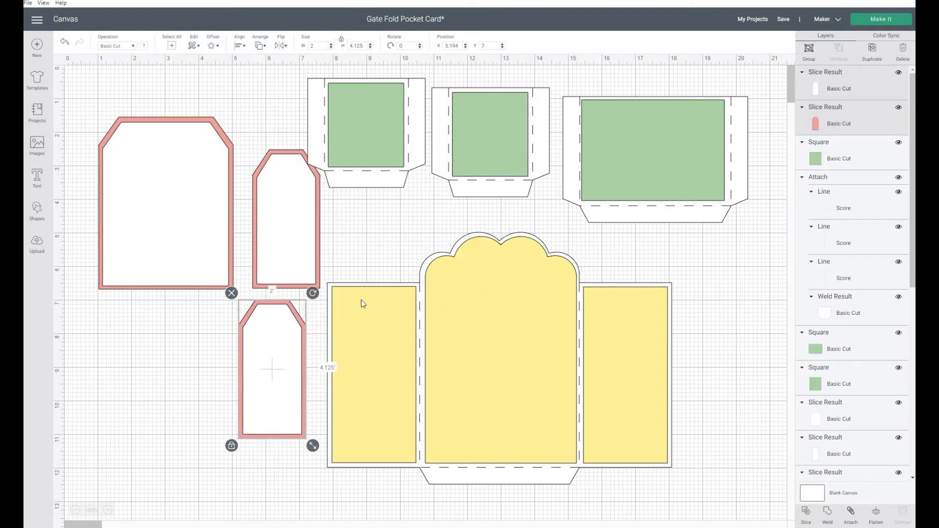
- Insert the uploaded black-and-gold blossom image, size it 12 by 12 inches, and move it down over the card
{"action": "left_click", "coordinate": [36, 244]}
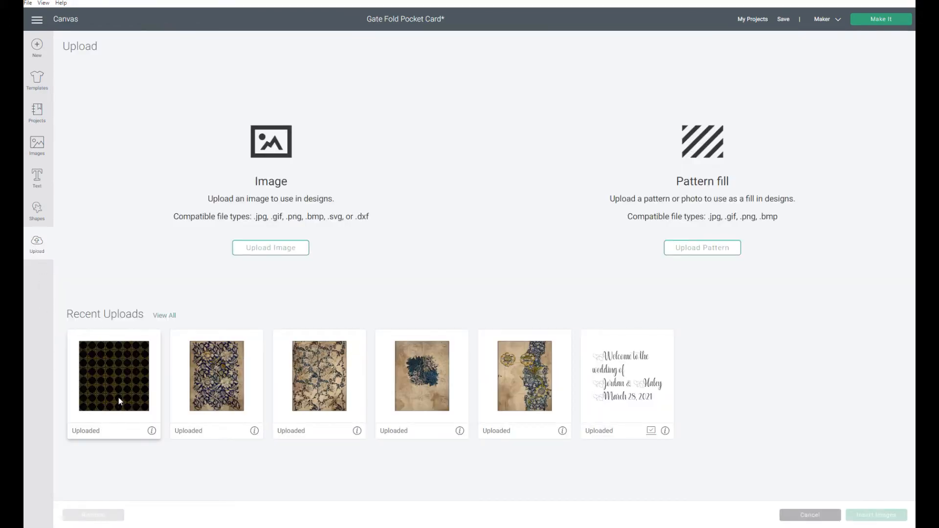
{"action": "left_click", "coordinate": [118, 397]}
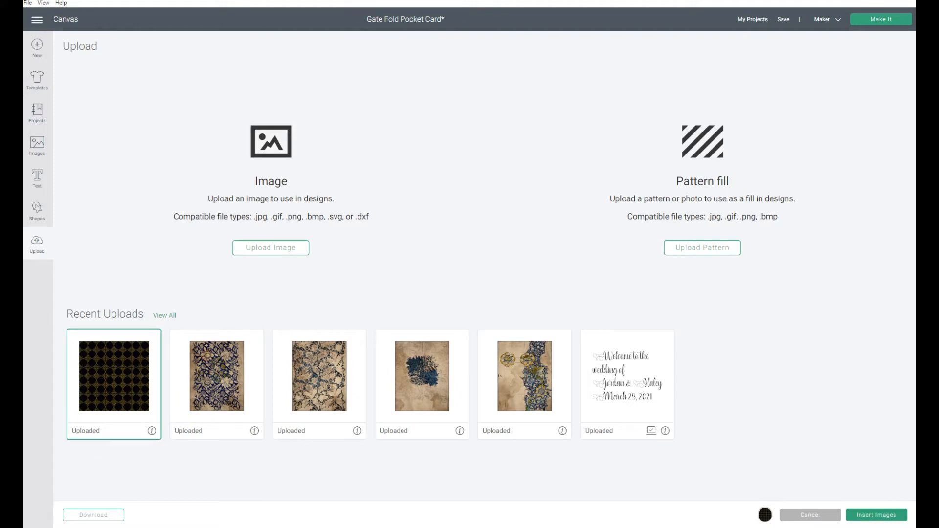
{"action": "left_click", "coordinate": [886, 516]}
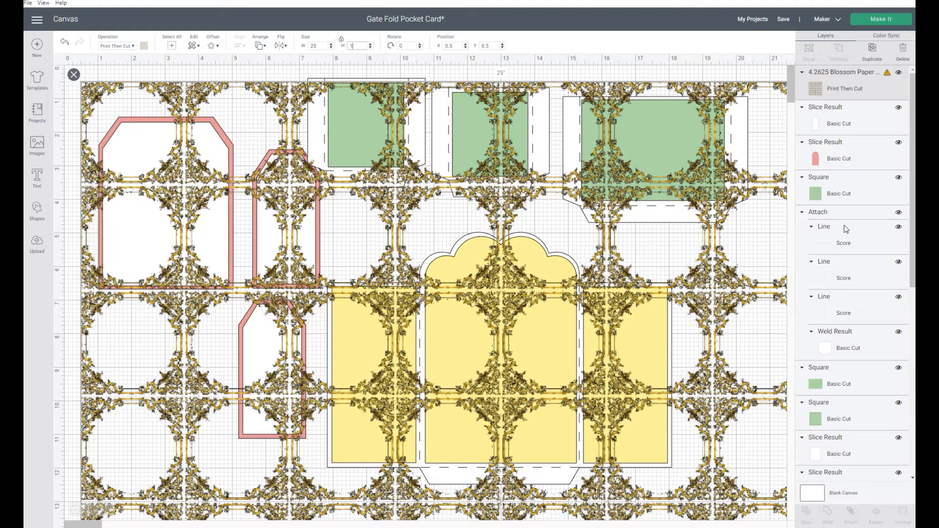
{"action": "key", "text": "Return"}
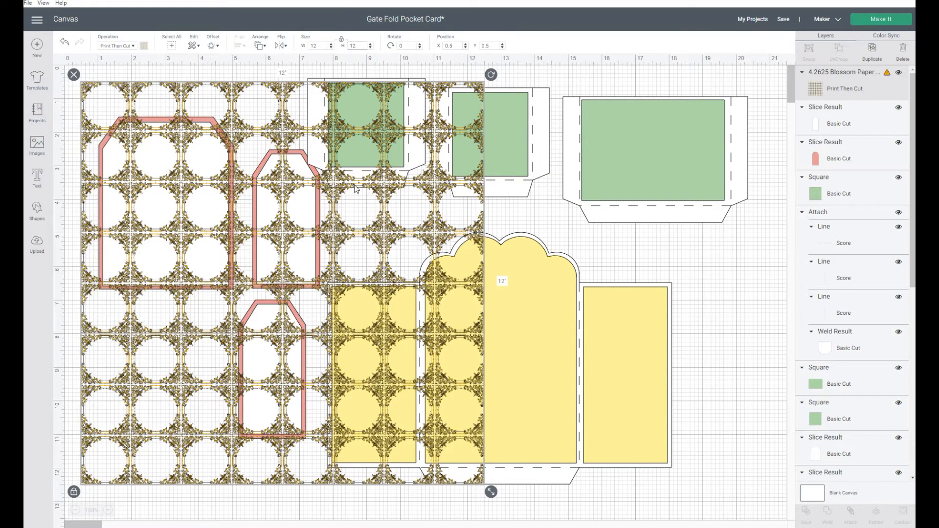
{"action": "left_click_drag", "start_coordinate": [371, 205], "coordinate": [477, 350]}
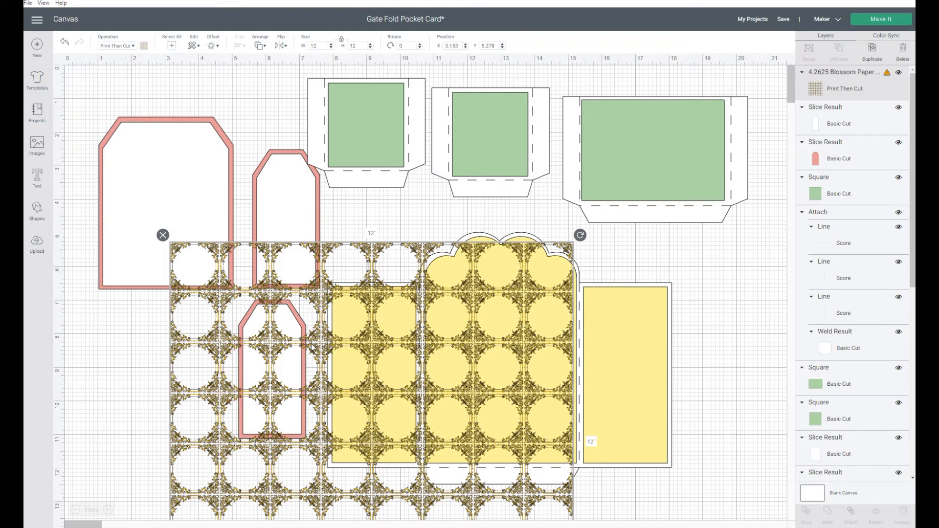
- Add a square shape, color it black, and set its width to 12 inches
{"action": "left_click", "coordinate": [37, 210]}
{"action": "left_click", "coordinate": [73, 148]}
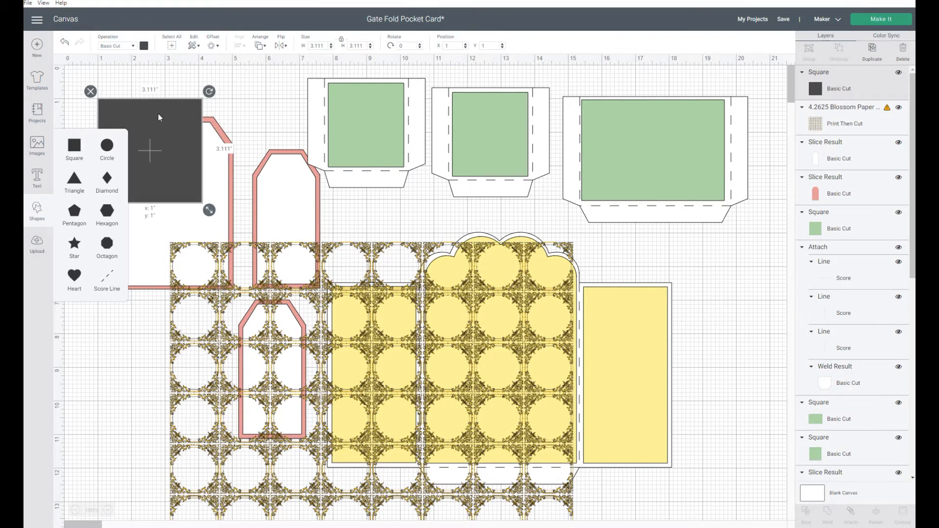
{"action": "left_click_drag", "start_coordinate": [157, 113], "coordinate": [206, 115]}
{"action": "left_click", "coordinate": [143, 48]}
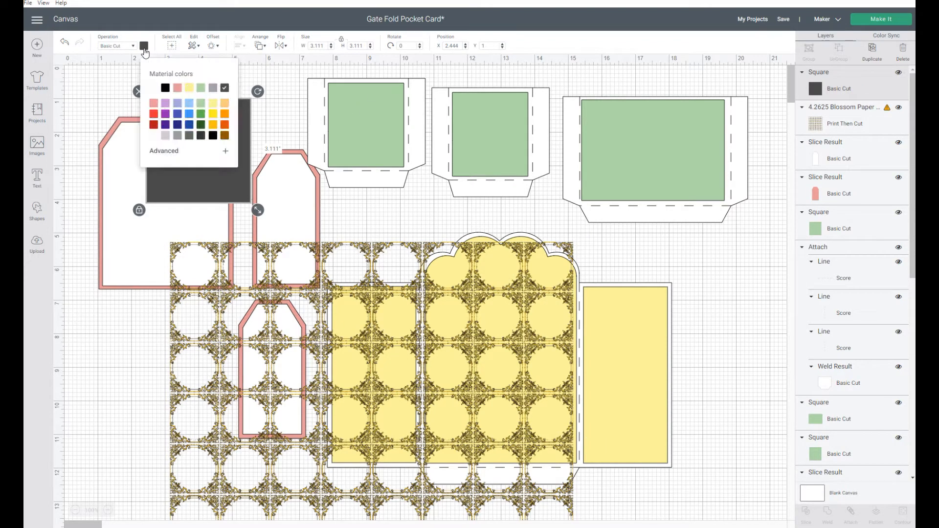
{"action": "left_click", "coordinate": [213, 136]}
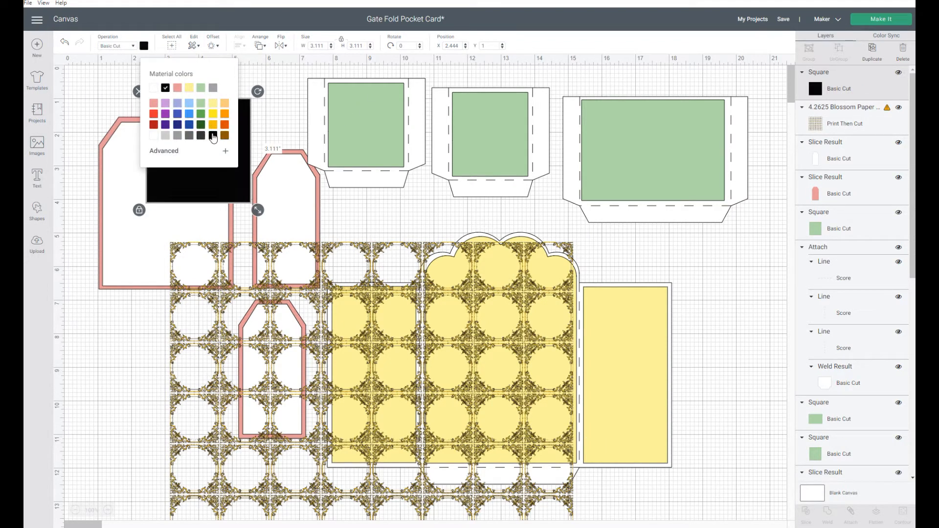
{"action": "left_click", "coordinate": [218, 190]}
{"action": "left_click", "coordinate": [319, 46]}
{"action": "type", "text": "12"}
{"action": "key", "text": "Return"}
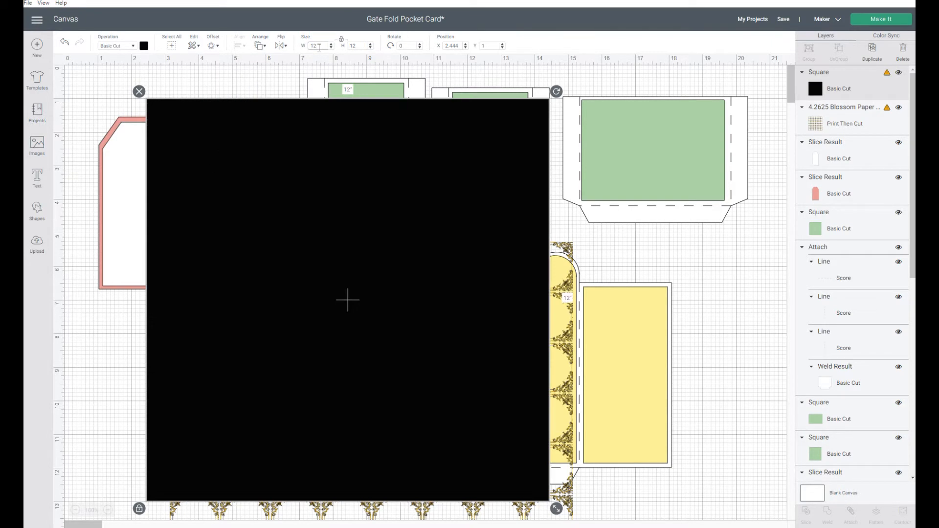
- Move the black square down under the pattern and bring the blossom image to the front
{"action": "left_click_drag", "start_coordinate": [257, 193], "coordinate": [305, 383]}
{"action": "left_click", "coordinate": [342, 263]}
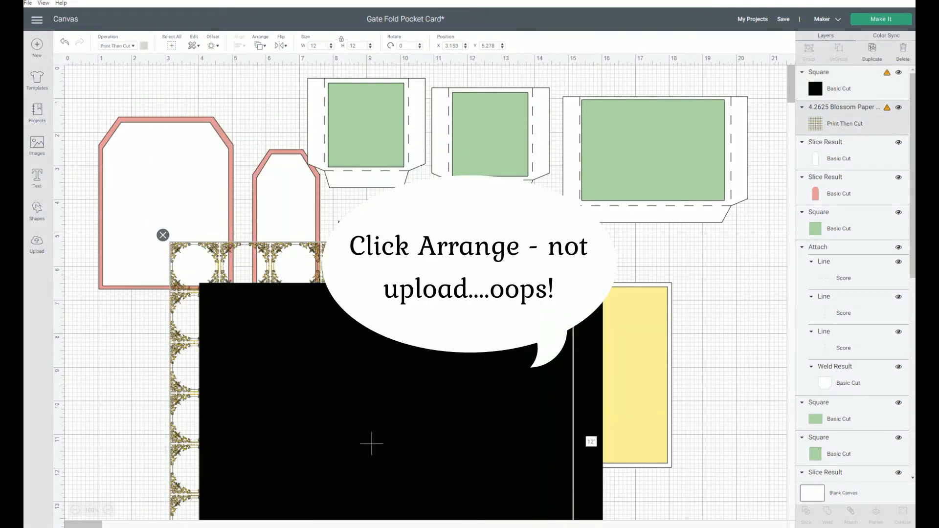
{"action": "left_click", "coordinate": [259, 48]}
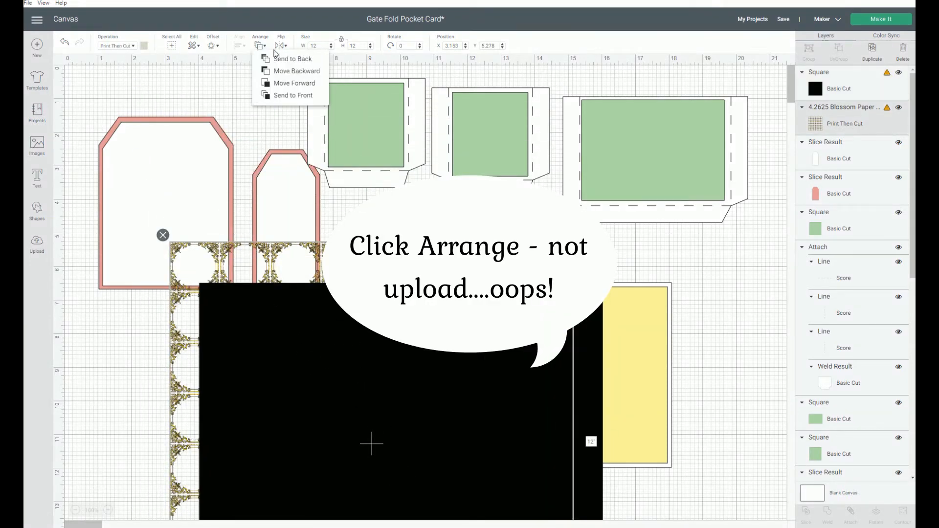
{"action": "left_click", "coordinate": [269, 95]}
- Select the blossom image and black square together and center them on each other
{"action": "left_click_drag", "start_coordinate": [386, 318], "coordinate": [412, 356]}
{"action": "left_click_drag", "start_coordinate": [389, 261], "coordinate": [385, 311]}
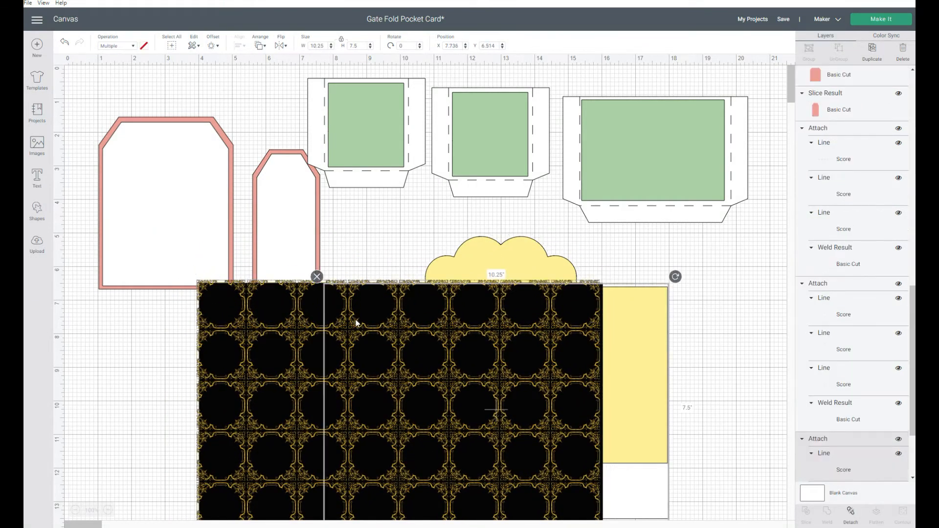
{"action": "left_click_drag", "start_coordinate": [175, 351], "coordinate": [228, 360]}
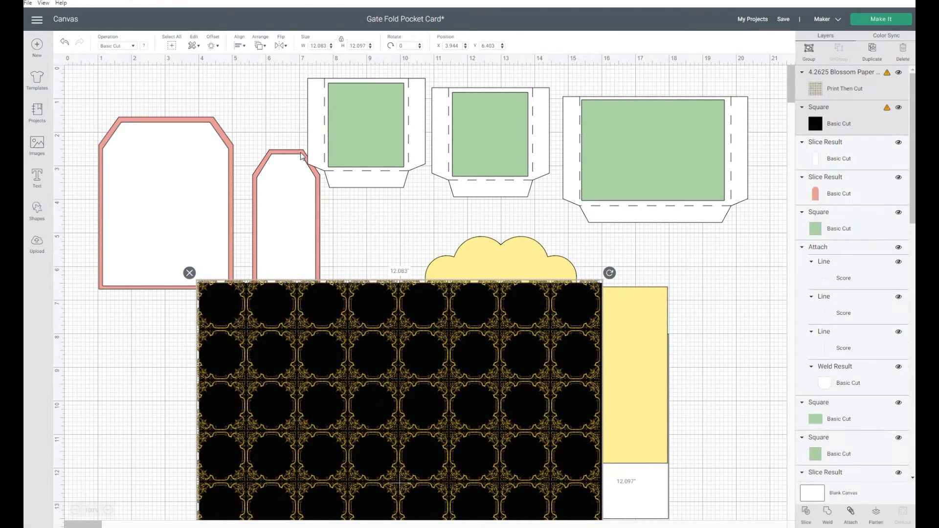
{"action": "left_click", "coordinate": [260, 46]}
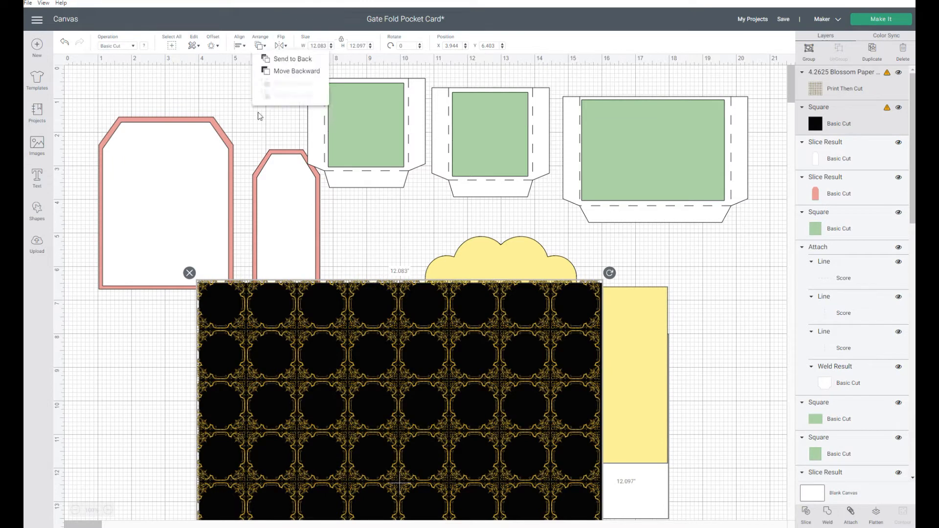
{"action": "left_click", "coordinate": [239, 45]}
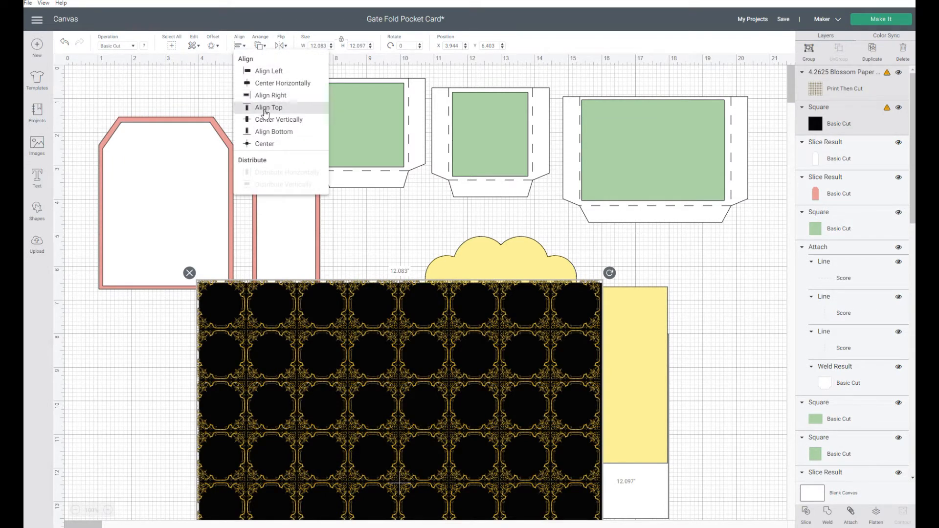
{"action": "left_click", "coordinate": [265, 144]}
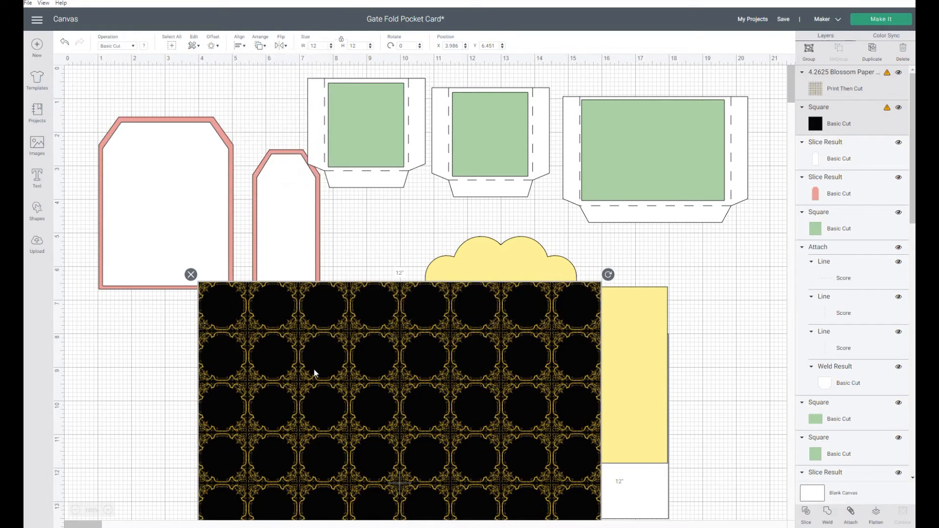
- Move the combined pattern and black square below the yellow gate fold card
{"action": "scroll", "coordinate": [314, 373], "scroll_direction": "down", "scroll_amount": 3}
{"action": "left_click_drag", "start_coordinate": [370, 216], "coordinate": [342, 403]}
{"action": "scroll", "coordinate": [471, 251], "scroll_direction": "down", "scroll_amount": 4}
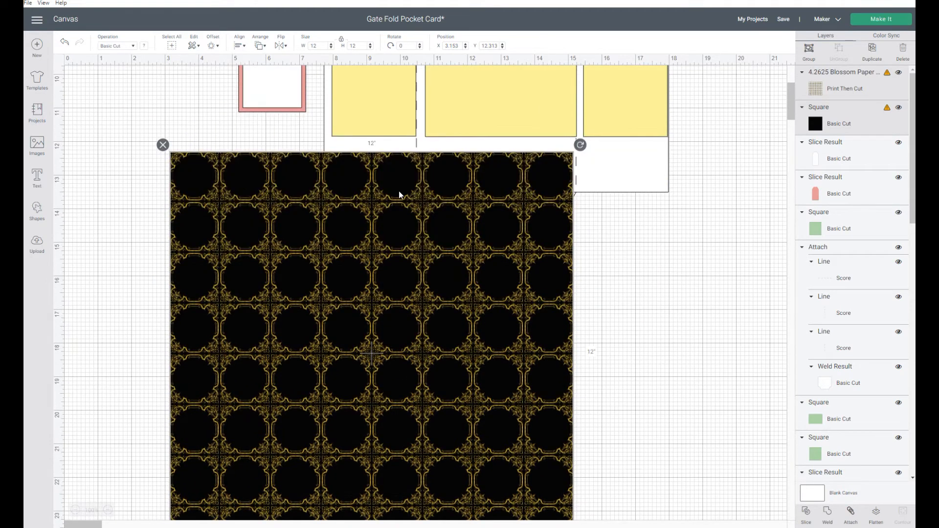
{"action": "left_click_drag", "start_coordinate": [397, 203], "coordinate": [383, 297]}
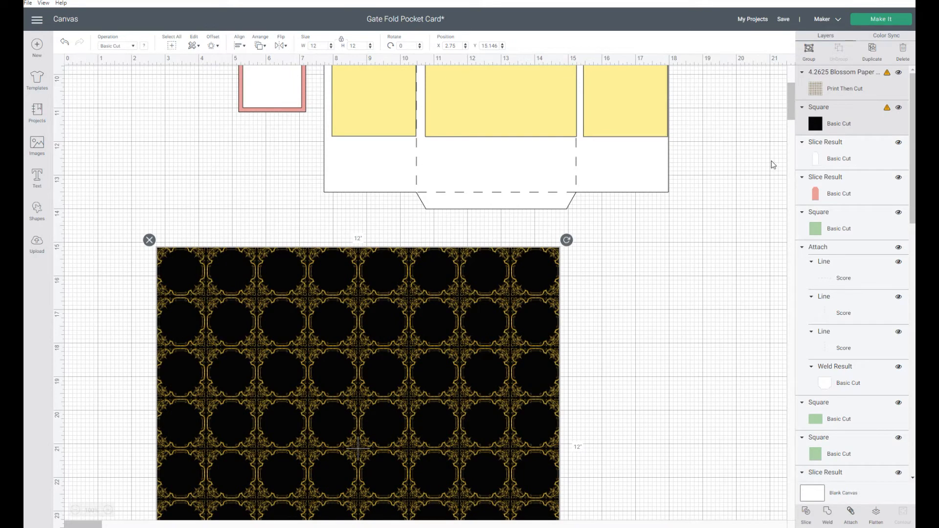
{"action": "scroll", "coordinate": [767, 164], "scroll_direction": "up", "scroll_amount": 2}
{"action": "scroll", "coordinate": [767, 164], "scroll_direction": "up", "scroll_amount": 2}
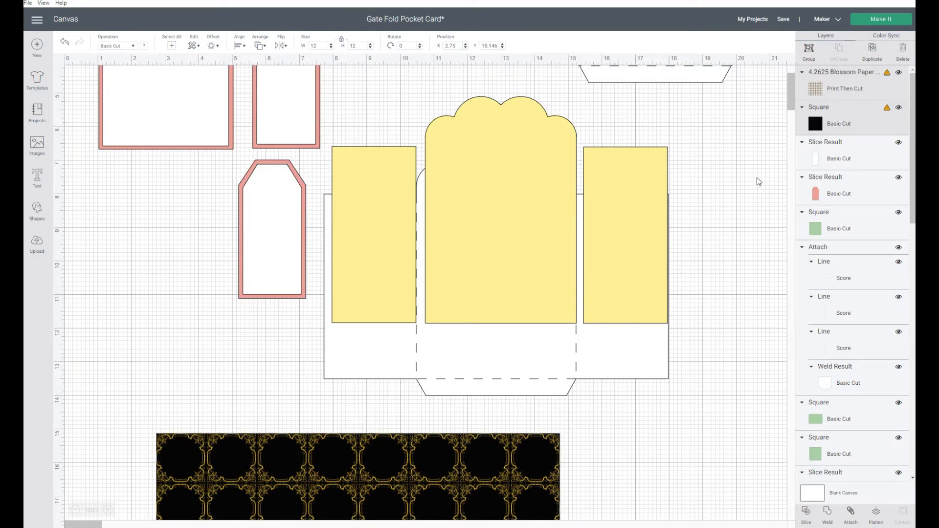
- Move the yellow scalloped center panel onto the pattern square and bring it to the front
{"action": "left_click", "coordinate": [531, 162]}
{"action": "left_click", "coordinate": [615, 188]}
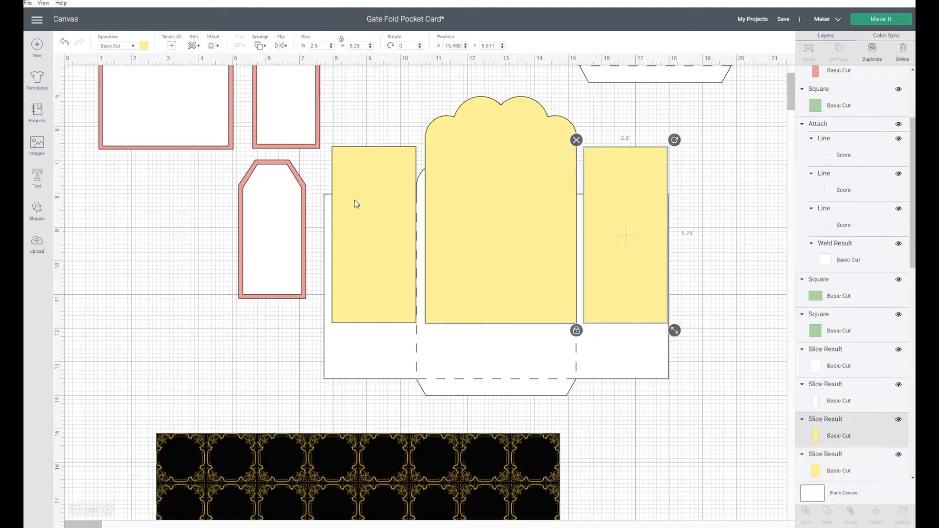
{"action": "left_click", "coordinate": [354, 201]}
{"action": "scroll", "coordinate": [391, 300], "scroll_direction": "down", "scroll_amount": 2}
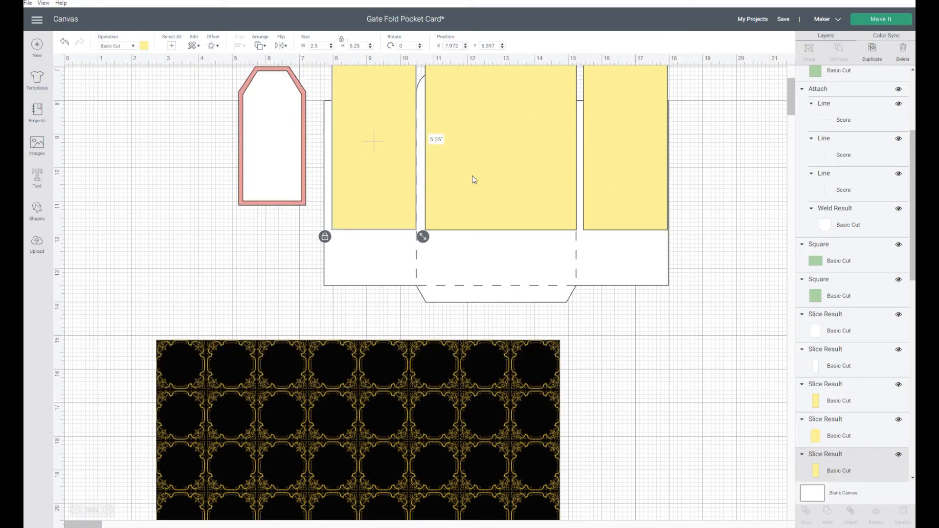
{"action": "left_click_drag", "start_coordinate": [490, 120], "coordinate": [372, 453]}
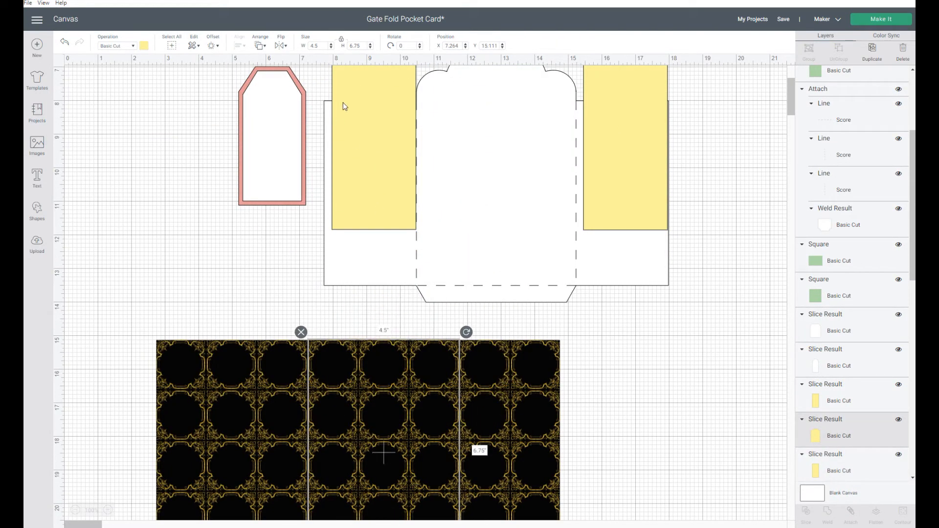
{"action": "left_click", "coordinate": [261, 47]}
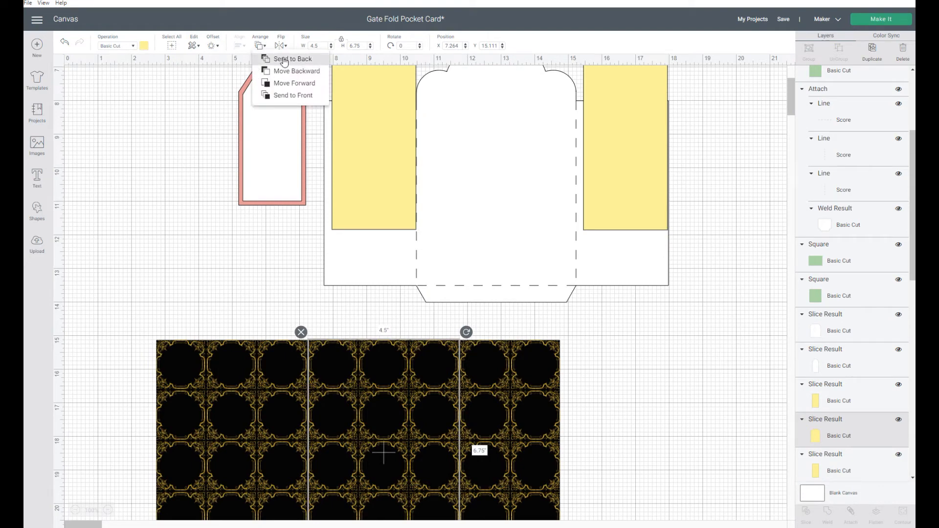
{"action": "left_click", "coordinate": [282, 96]}
- Move the left yellow panel onto the left side of the pattern square and bring it to the front
{"action": "left_click", "coordinate": [350, 127]}
{"action": "left_click_drag", "start_coordinate": [350, 127], "coordinate": [186, 454]}
{"action": "left_click", "coordinate": [260, 47]}
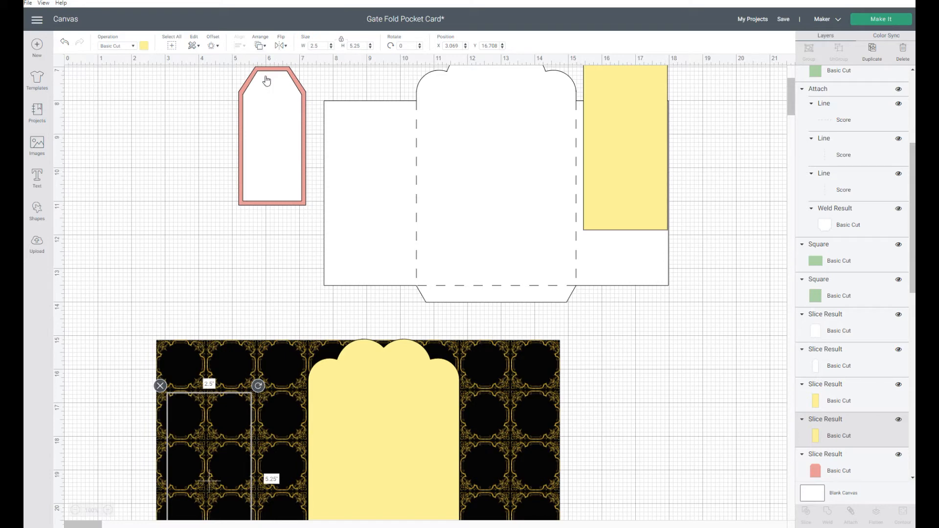
{"action": "left_click", "coordinate": [264, 96]}
- Move the right yellow panel onto the right side of the pattern square and bring it to the front
{"action": "left_click", "coordinate": [614, 155]}
{"action": "left_click_drag", "start_coordinate": [614, 154], "coordinate": [518, 463]}
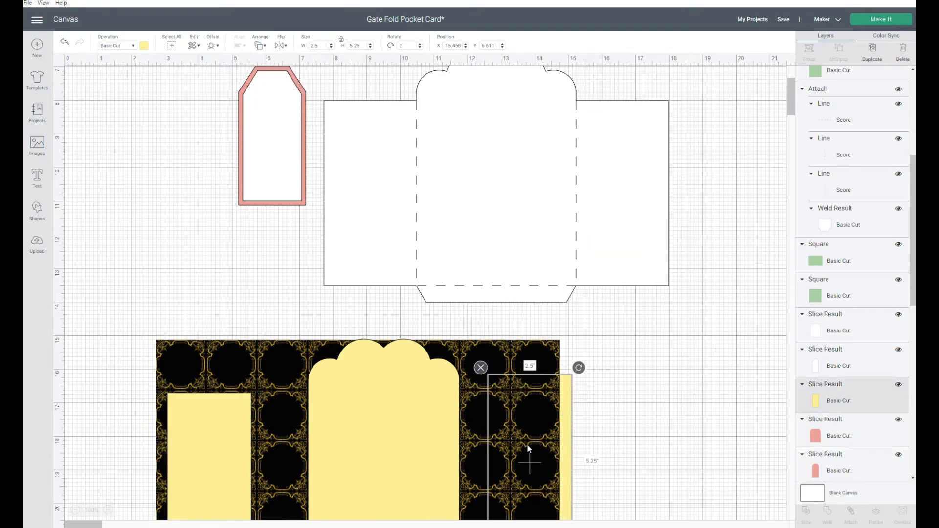
{"action": "left_click", "coordinate": [260, 47]}
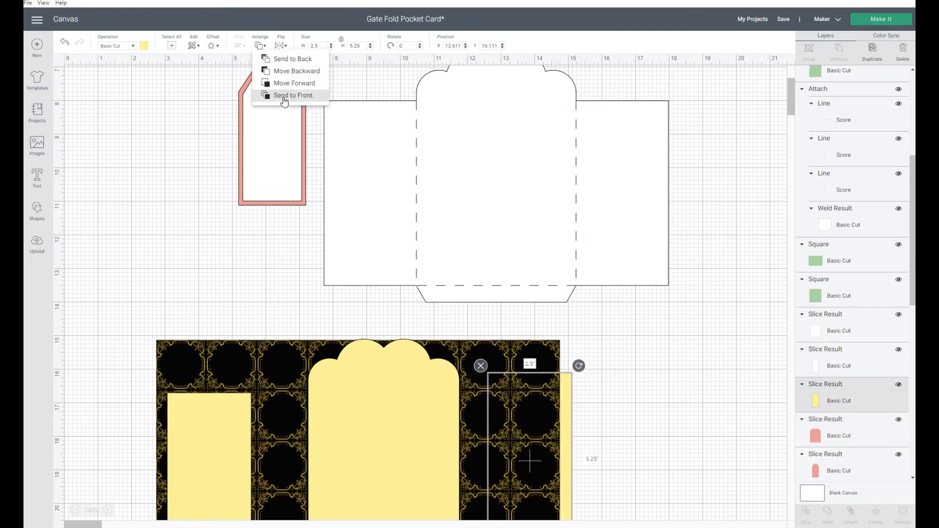
{"action": "left_click", "coordinate": [267, 96]}
- Shift the three yellow panels so they sit evenly spaced across the top of the pattern square
{"action": "scroll", "coordinate": [734, 276], "scroll_direction": "down", "scroll_amount": 6}
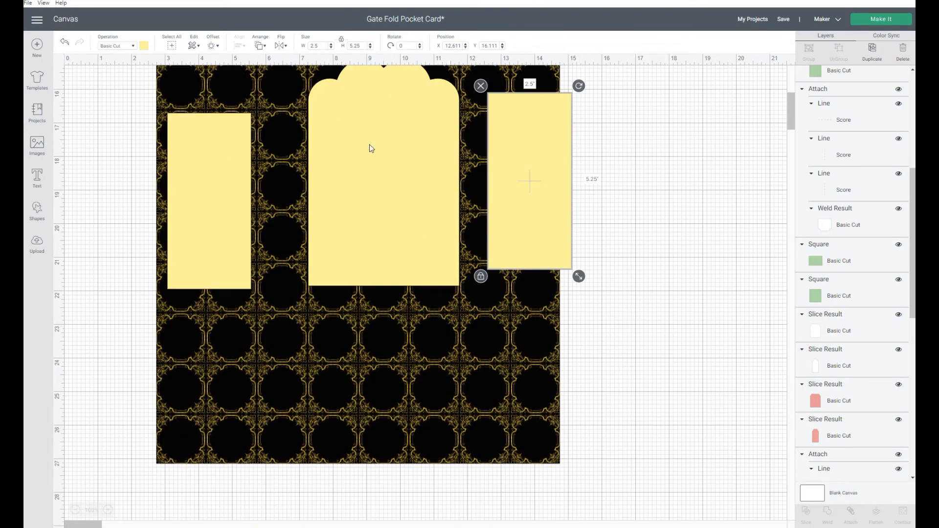
{"action": "left_click_drag", "start_coordinate": [371, 148], "coordinate": [346, 168]}
{"action": "left_click_drag", "start_coordinate": [537, 208], "coordinate": [515, 202]}
{"action": "left_click", "coordinate": [149, 230]}
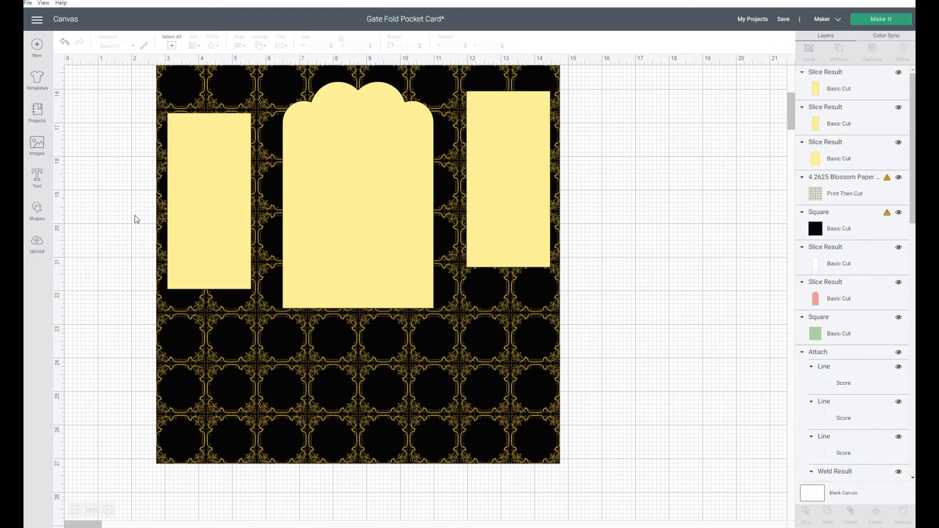
{"action": "left_click_drag", "start_coordinate": [196, 213], "coordinate": [196, 190]}
{"action": "left_click", "coordinate": [661, 249]}
{"action": "left_click", "coordinate": [298, 193]}
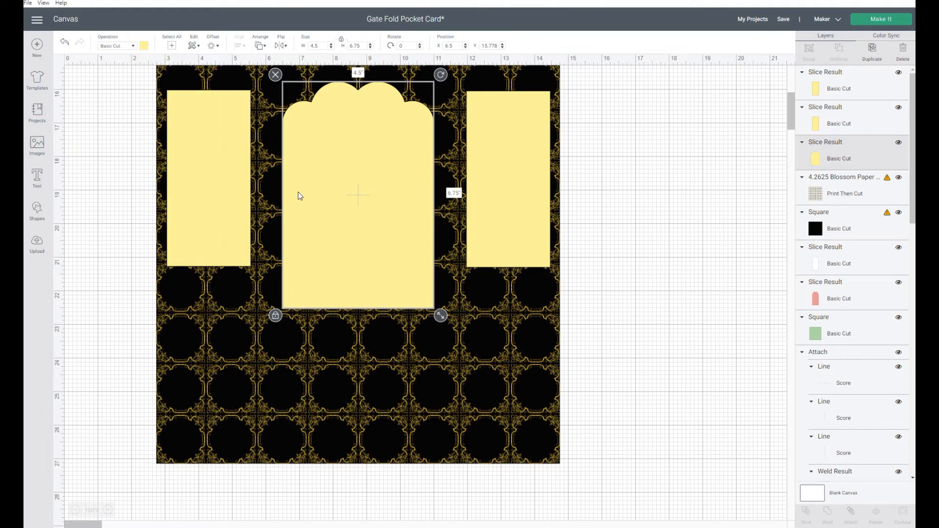
- Slice the scalloped center panel out of the blossom pattern square
{"action": "left_click", "coordinate": [514, 322]}
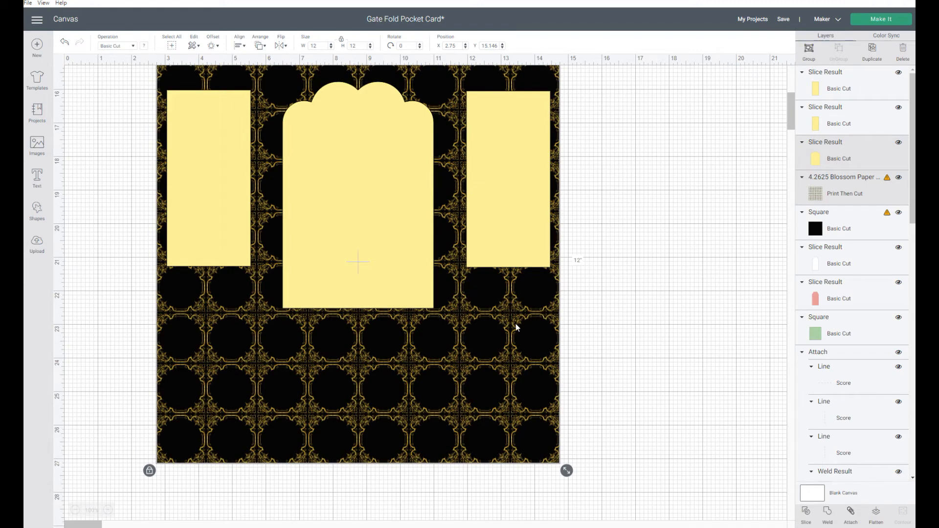
{"action": "left_click", "coordinate": [808, 518]}
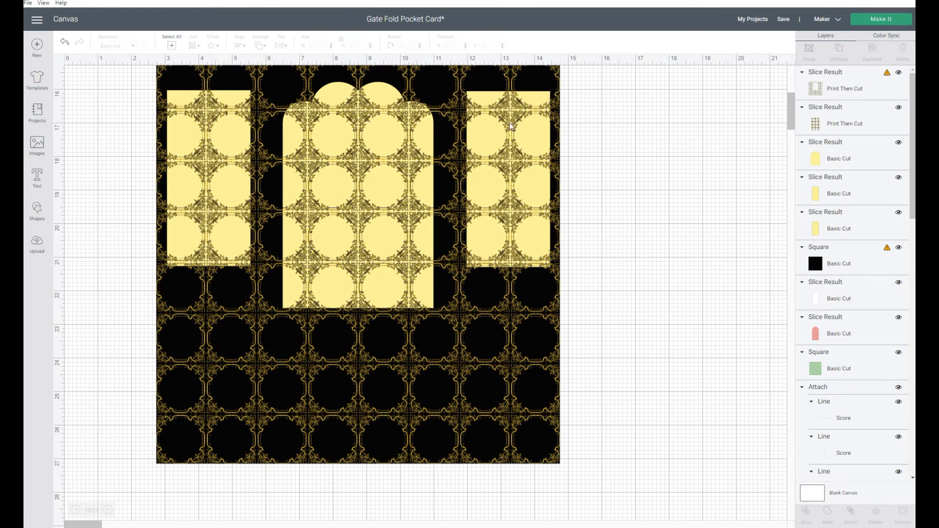
- Send the remaining pattern piece to the back of the stack
{"action": "left_click", "coordinate": [356, 117]}
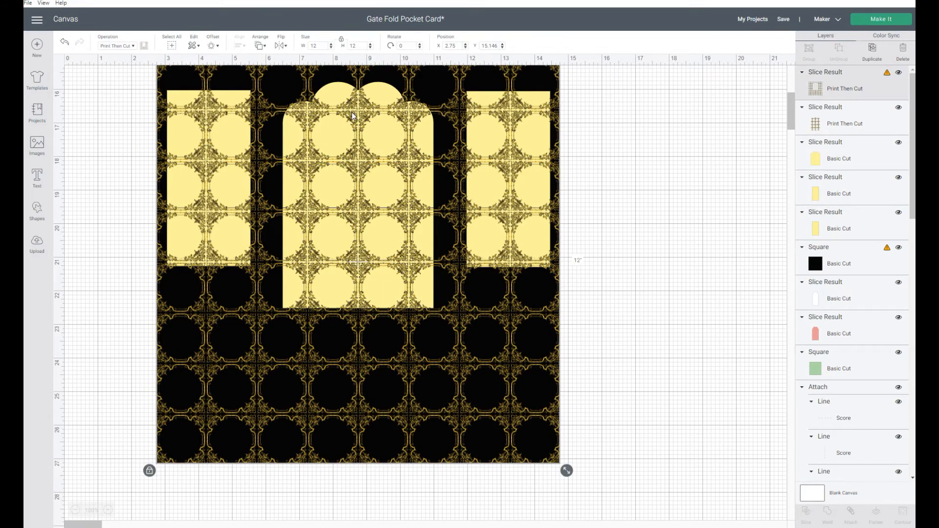
{"action": "left_click", "coordinate": [261, 46]}
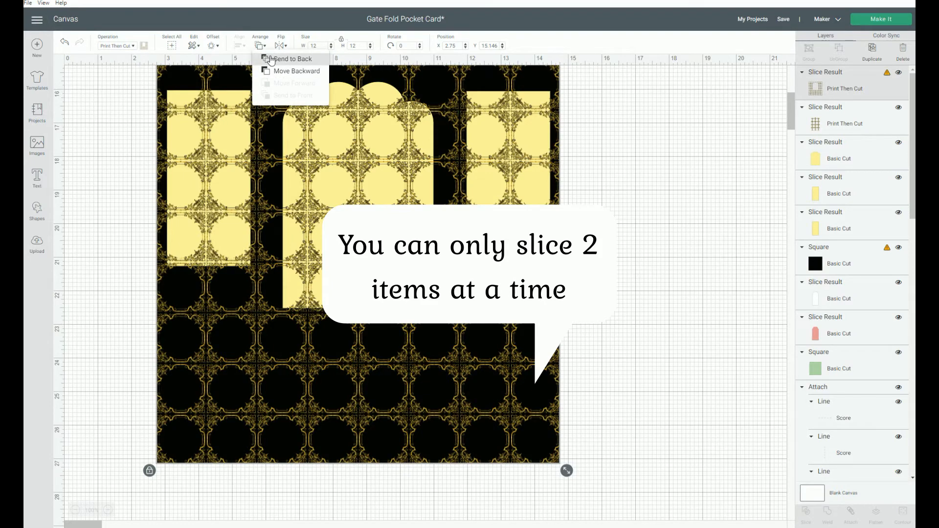
{"action": "left_click", "coordinate": [271, 59]}
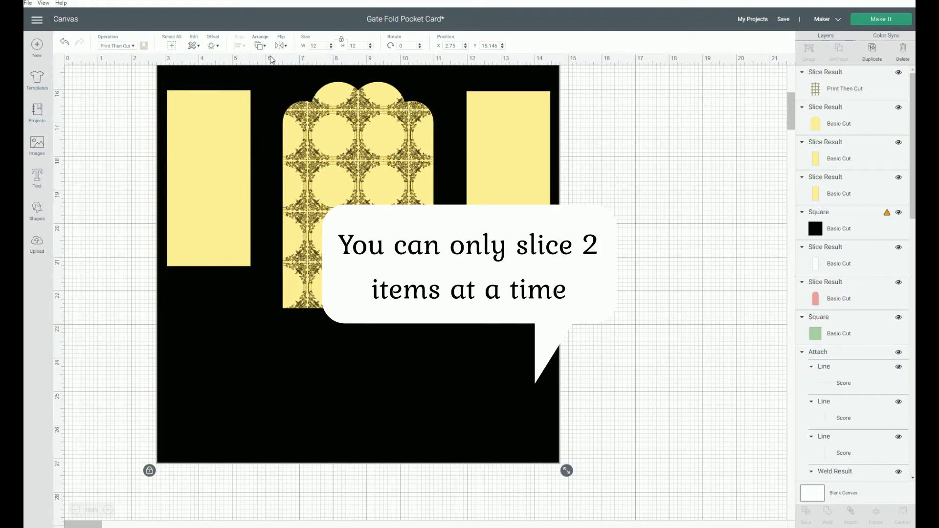
- Slice the patterned center panel together with the black square
{"action": "left_click", "coordinate": [339, 88]}
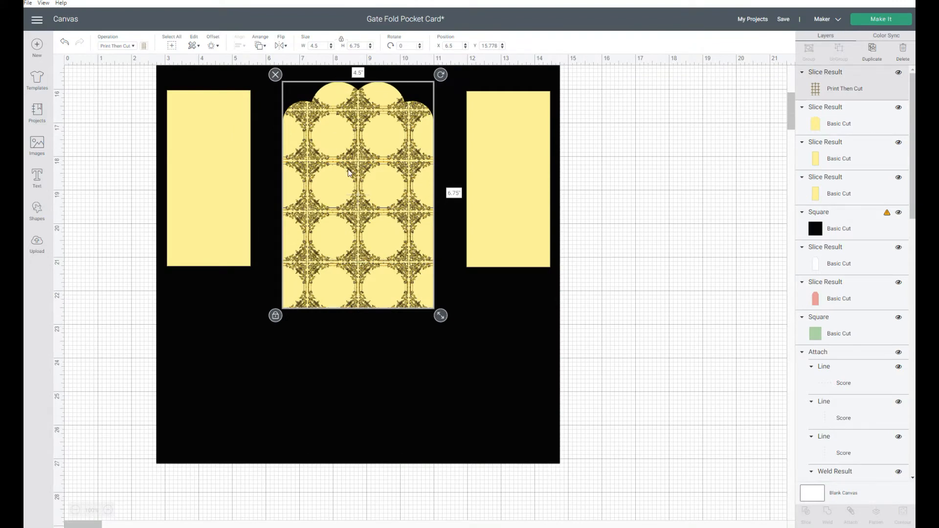
{"action": "left_click", "coordinate": [415, 394]}
{"action": "left_click", "coordinate": [805, 514]}
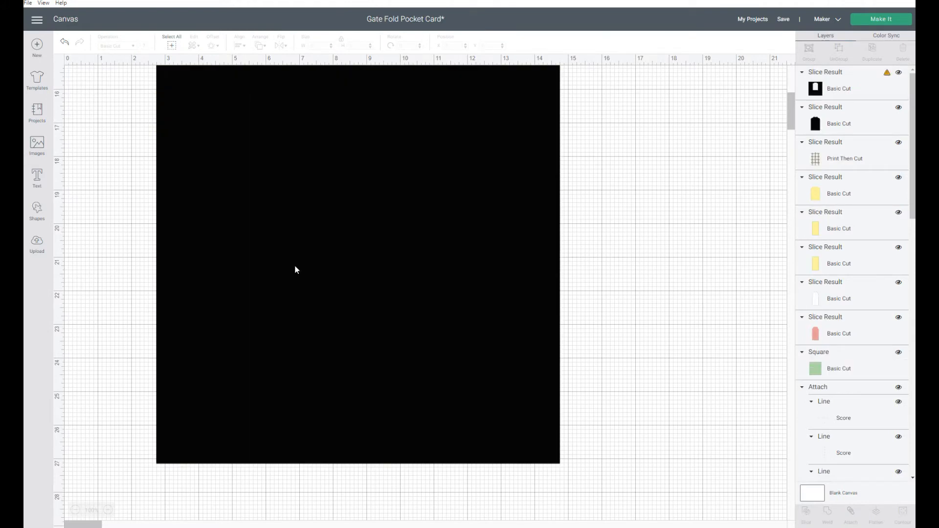
- Send the black square slice result to the back
{"action": "left_click", "coordinate": [399, 95]}
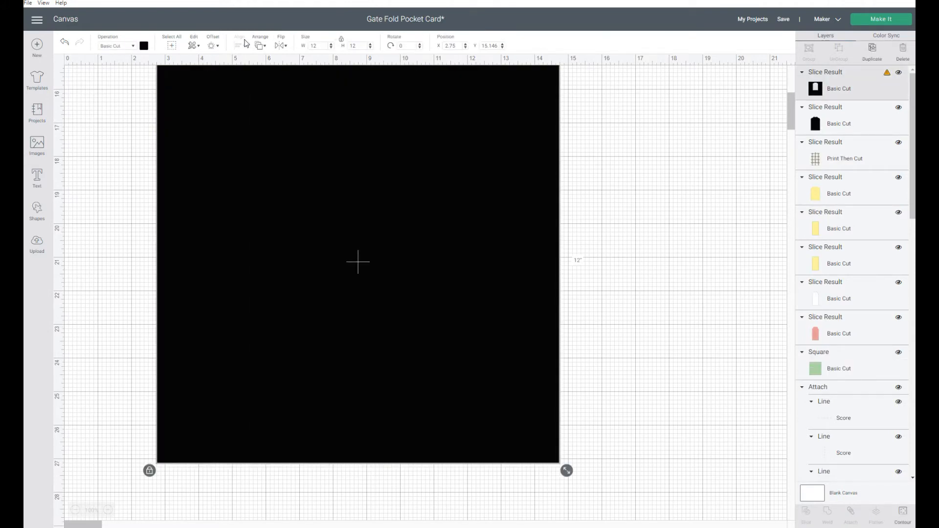
{"action": "left_click", "coordinate": [258, 46]}
{"action": "left_click", "coordinate": [271, 59]}
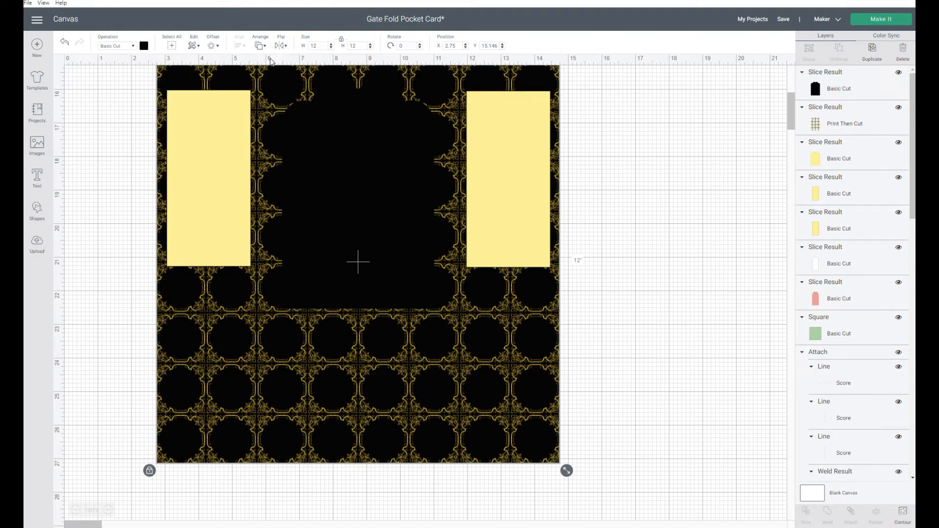
- Slice the right yellow panel out of the blossom pattern square
{"action": "left_click", "coordinate": [512, 218]}
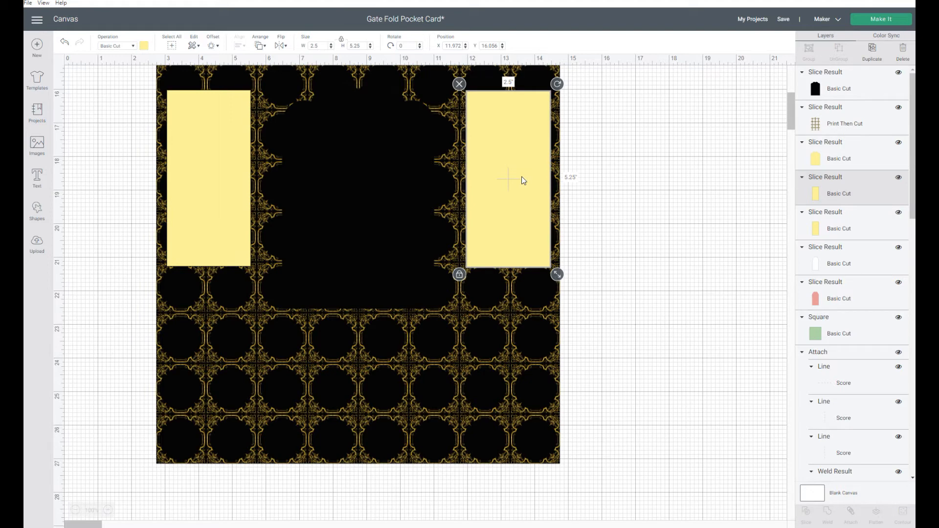
{"action": "left_click", "coordinate": [500, 314]}
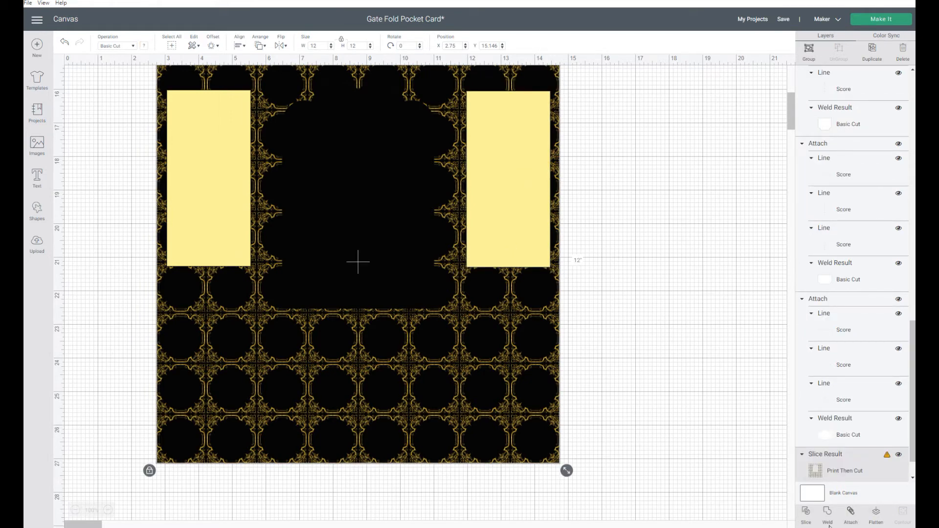
{"action": "left_click", "coordinate": [807, 515]}
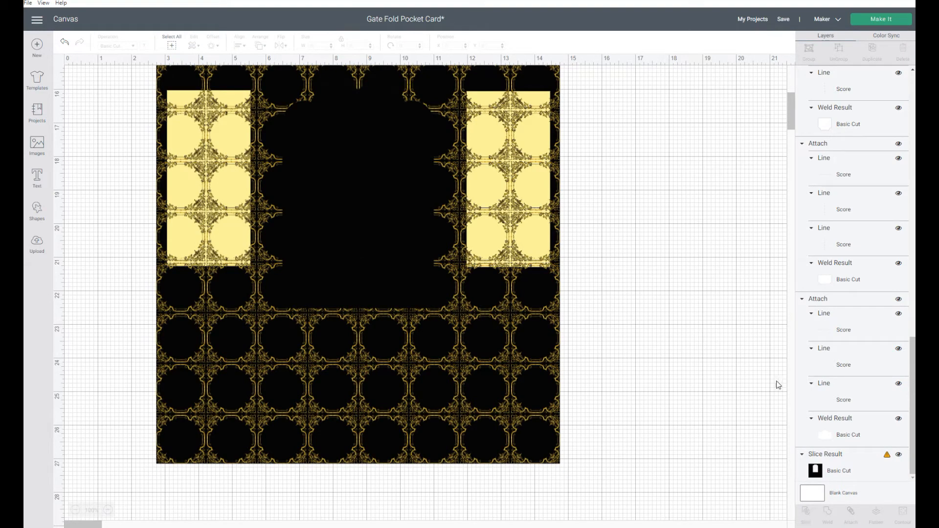
- Send the remaining pattern slice result to the back
{"action": "left_click", "coordinate": [508, 115]}
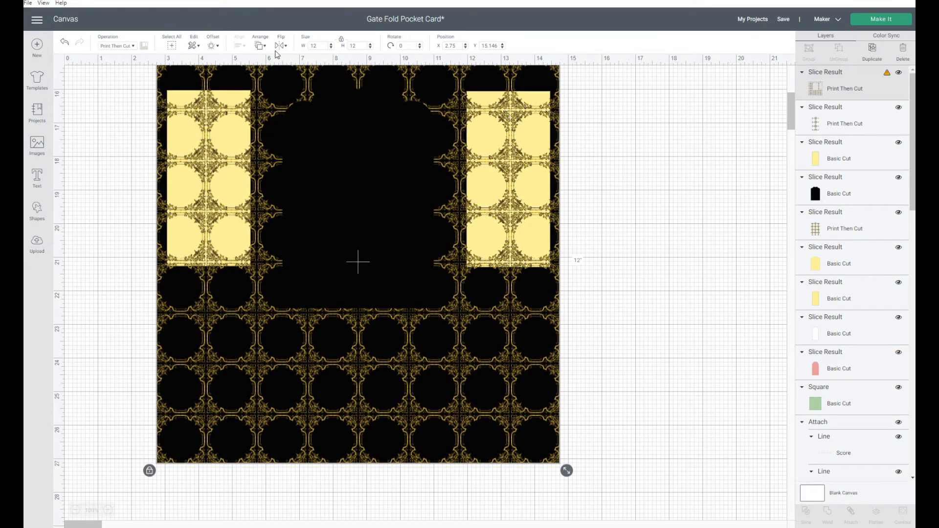
{"action": "left_click", "coordinate": [260, 46]}
{"action": "left_click", "coordinate": [284, 61]}
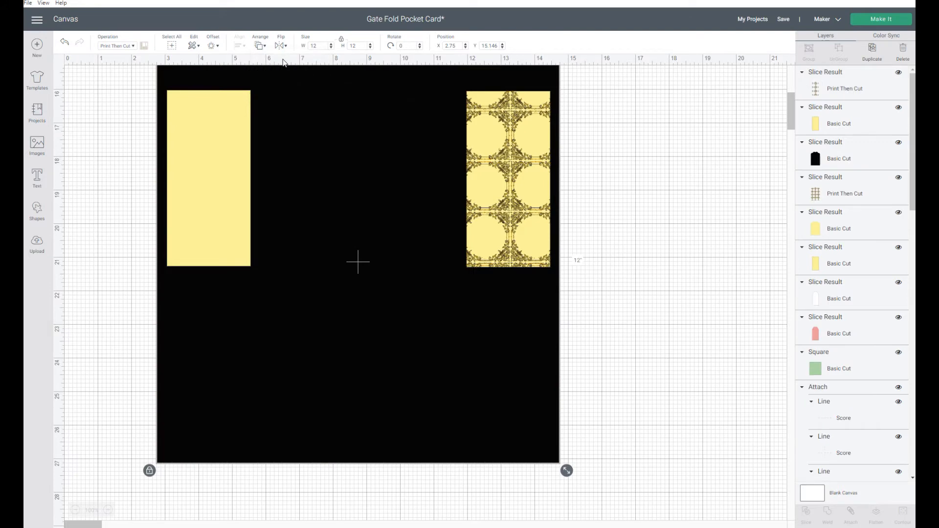
- Slice the patterned right panel together with the black square
{"action": "left_click", "coordinate": [537, 135]}
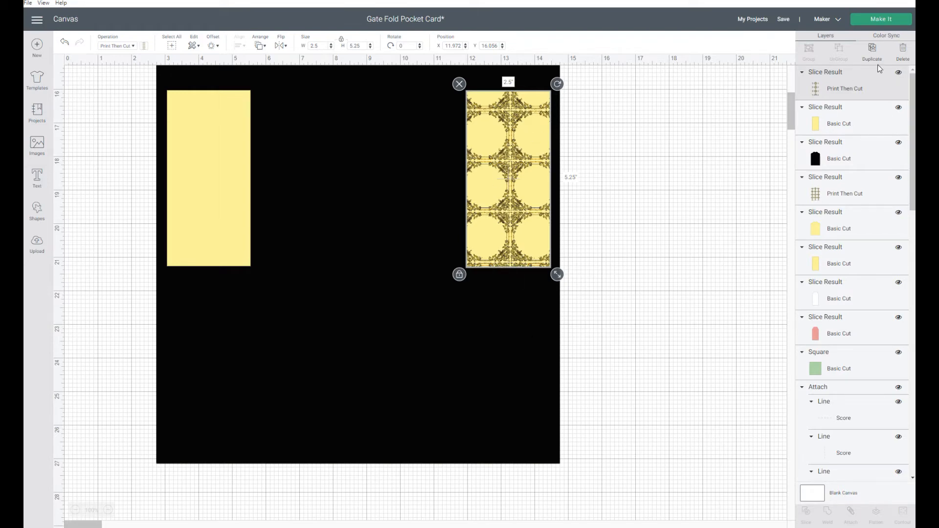
{"action": "left_click", "coordinate": [868, 123]}
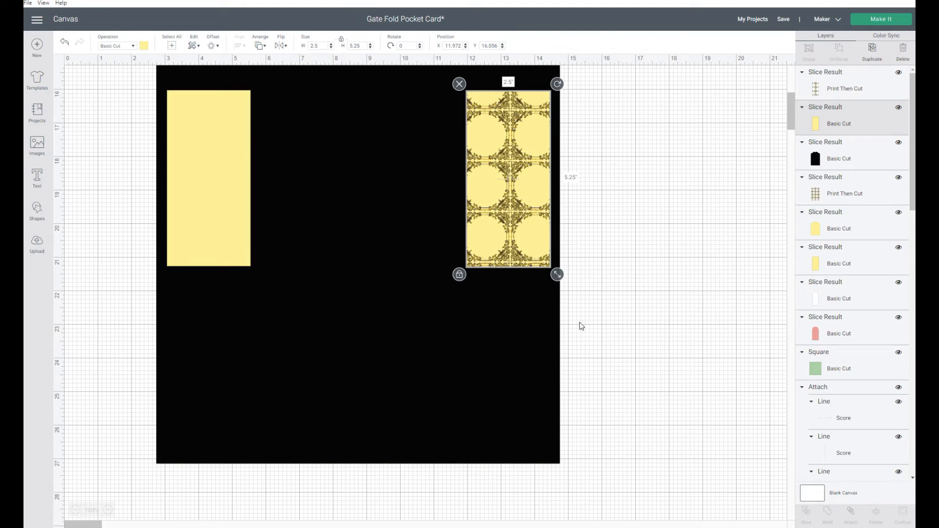
{"action": "left_click", "coordinate": [493, 369]}
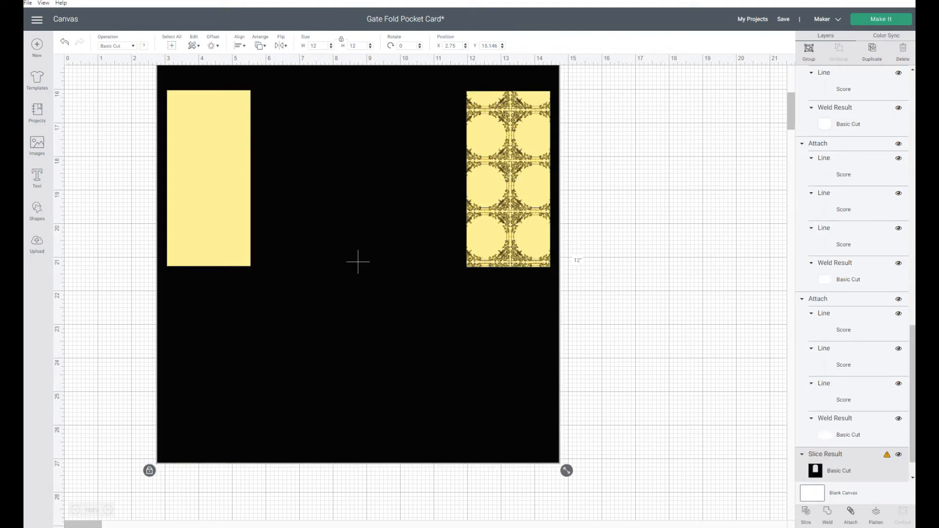
{"action": "left_click", "coordinate": [807, 515]}
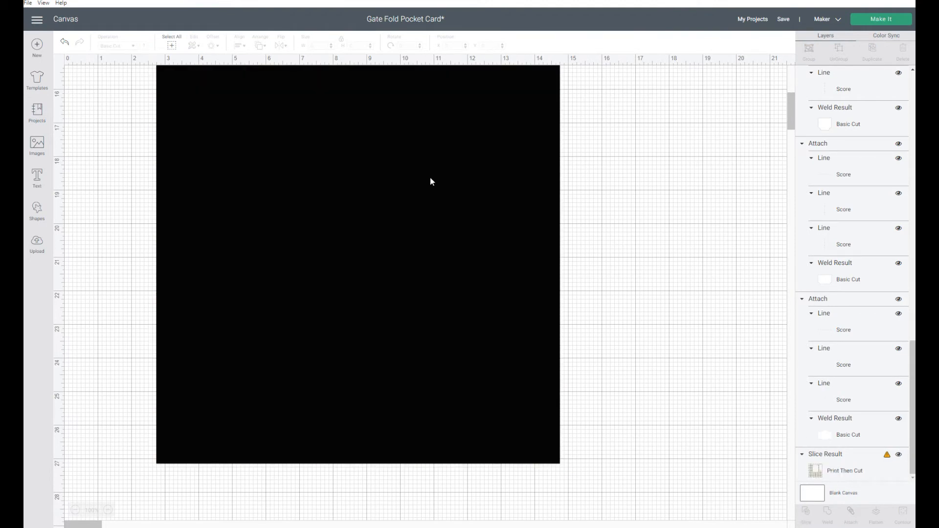
- Delete the black square slice result
{"action": "left_click", "coordinate": [377, 218]}
{"action": "scroll", "coordinate": [353, 214], "scroll_direction": "up", "scroll_amount": 1}
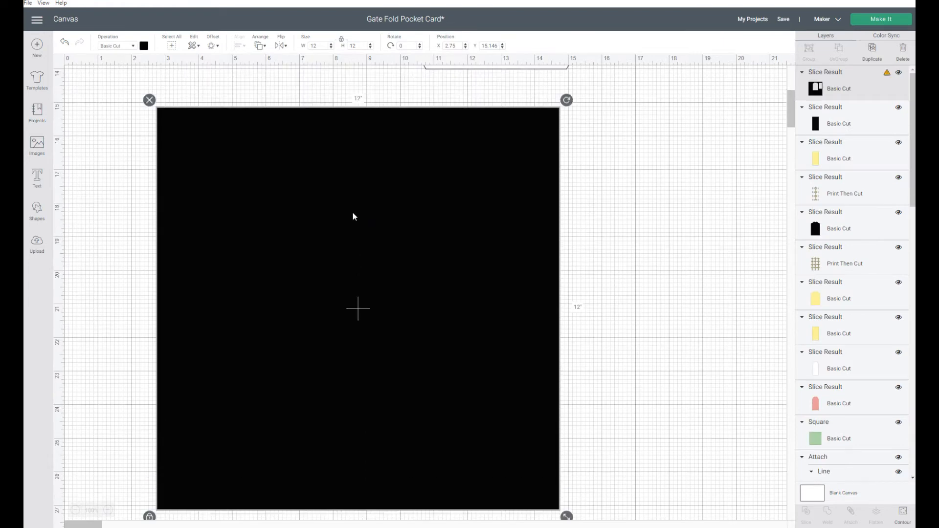
{"action": "left_click", "coordinate": [149, 101]}
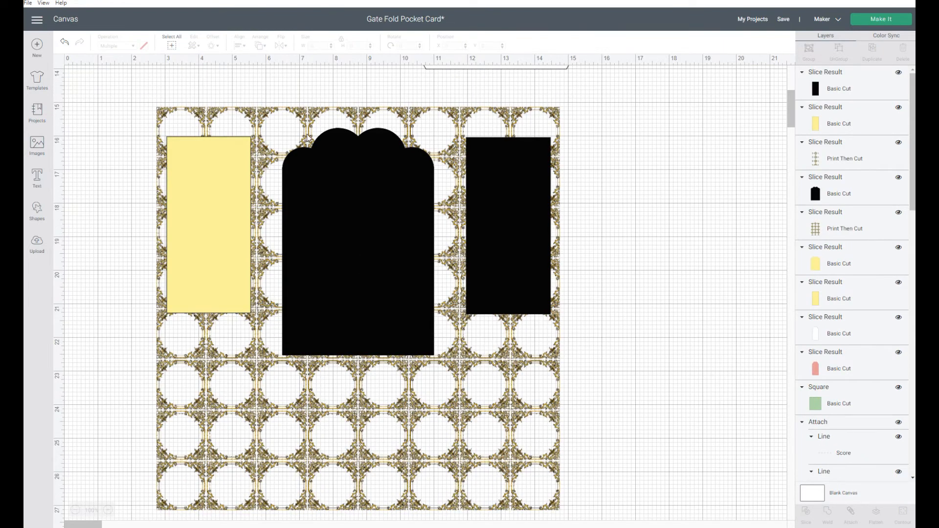
- Delete the leftover blossom pattern square
{"action": "left_click", "coordinate": [305, 114]}
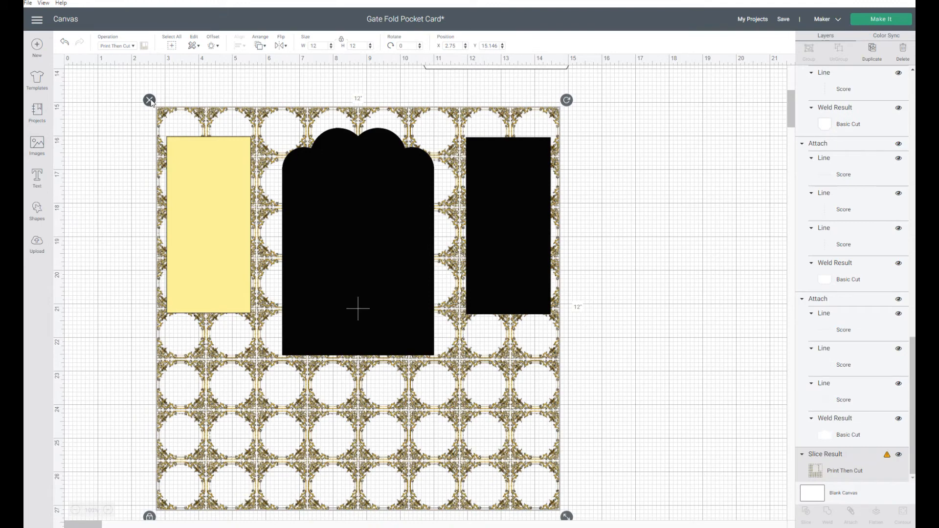
{"action": "key", "text": "Delete"}
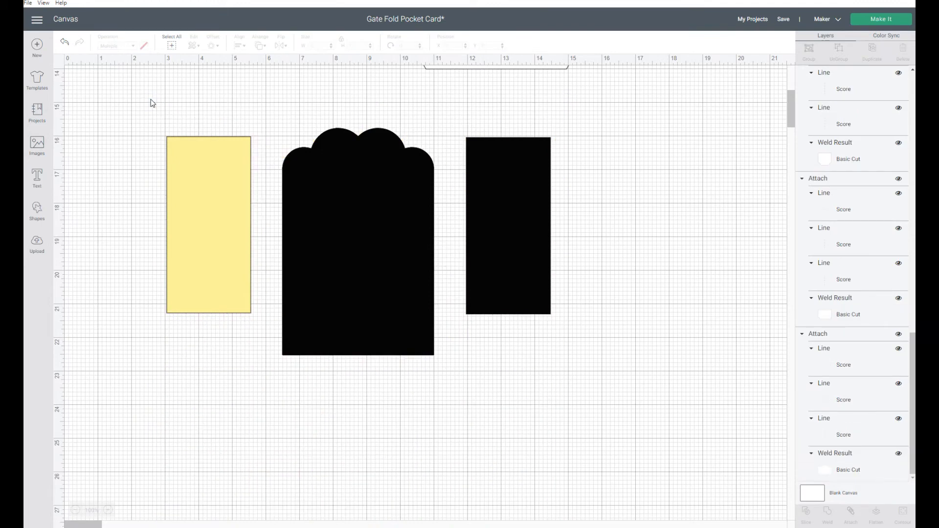
- Send the black right panel to the back
{"action": "left_click", "coordinate": [532, 221]}
{"action": "left_click", "coordinate": [259, 45]}
{"action": "left_click", "coordinate": [273, 59]}
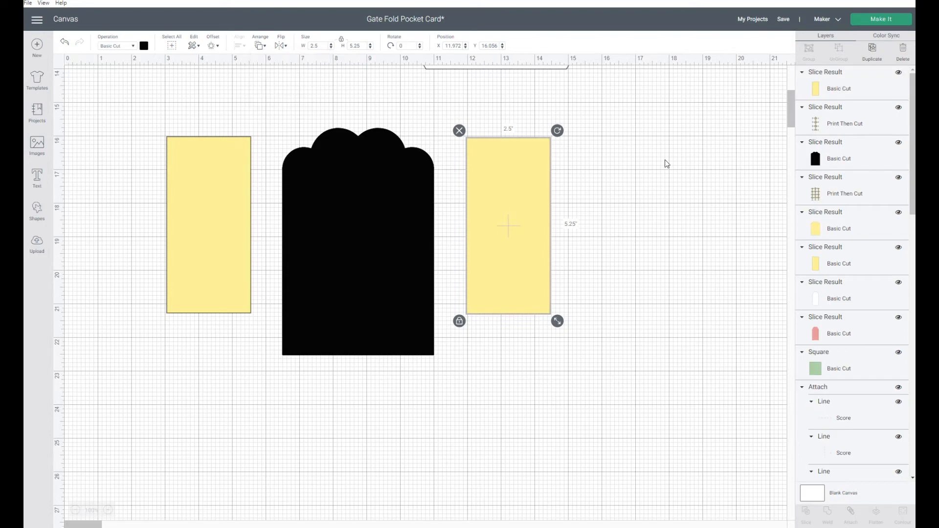
- Delete the yellow right panel covering the patterned piece and the yellow left panel
{"action": "left_click", "coordinate": [502, 201]}
{"action": "left_click", "coordinate": [459, 131]}
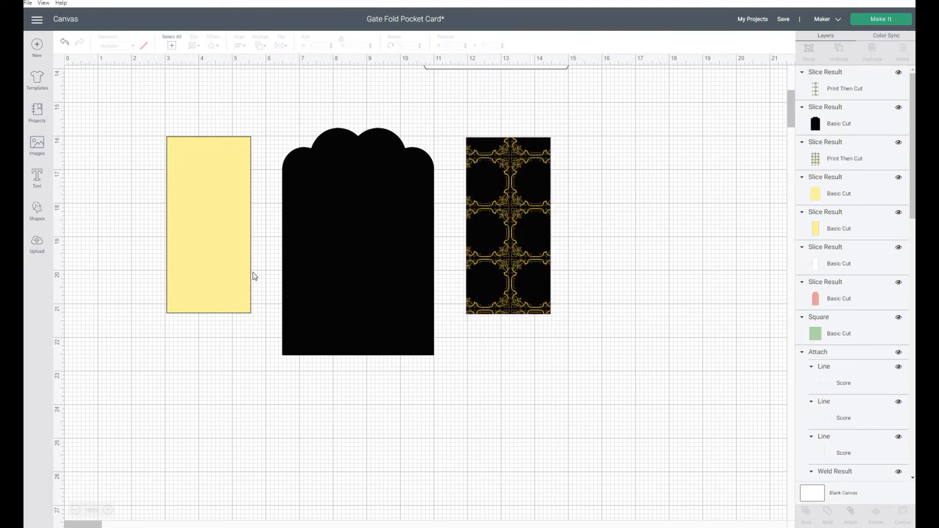
{"action": "left_click", "coordinate": [180, 191]}
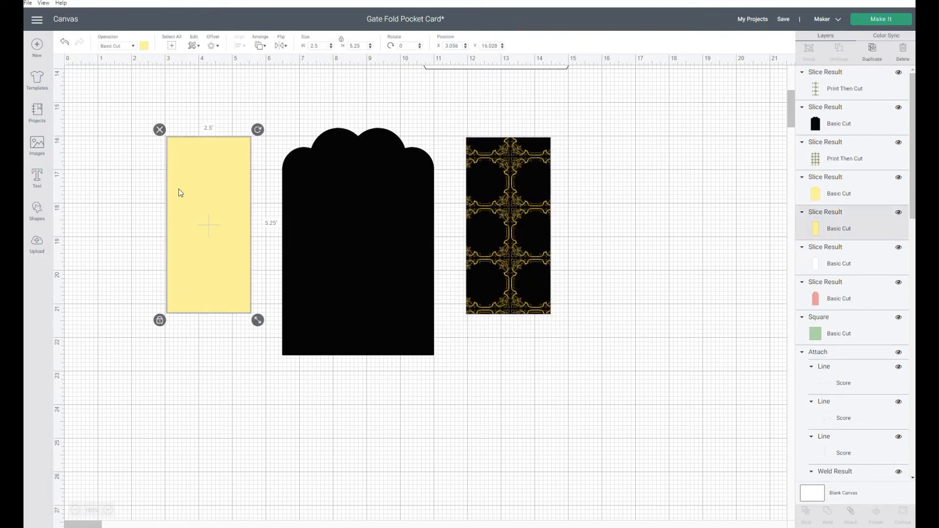
{"action": "left_click", "coordinate": [160, 129]}
- Send the black scalloped center panel to the back and delete the yellow center panel
{"action": "left_click", "coordinate": [352, 177]}
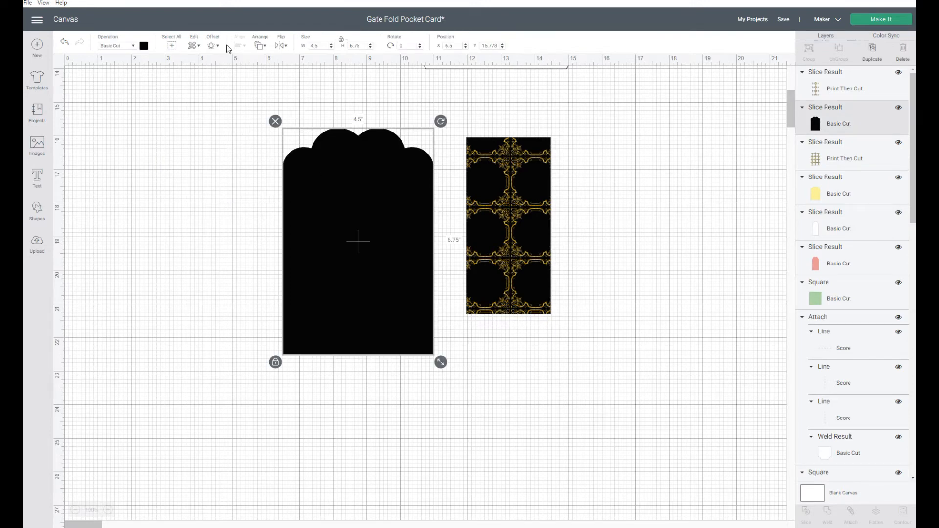
{"action": "left_click", "coordinate": [260, 46]}
{"action": "left_click", "coordinate": [265, 64]}
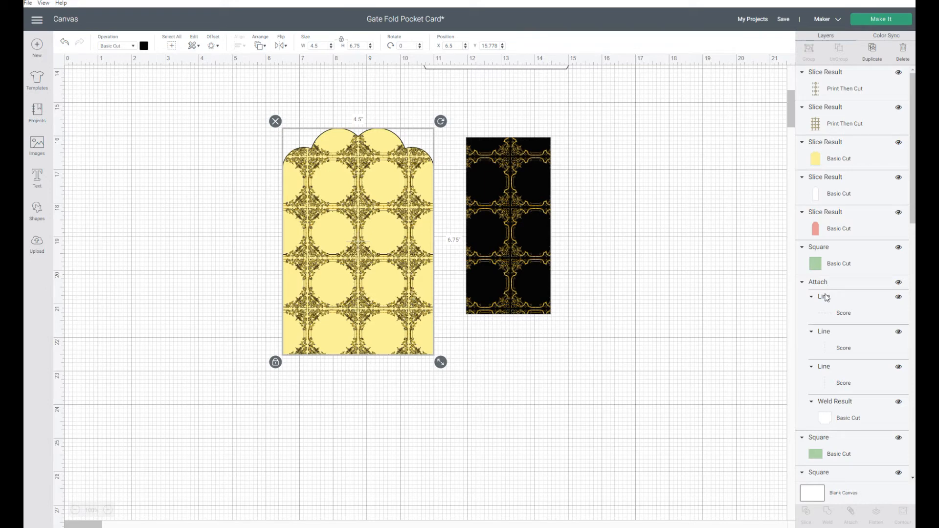
{"action": "left_click", "coordinate": [815, 169]}
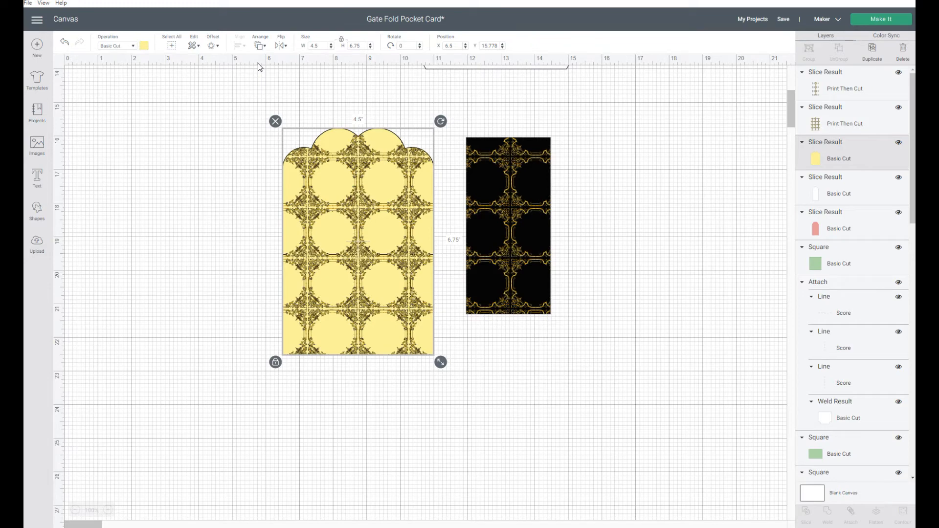
{"action": "key", "text": "Delete"}
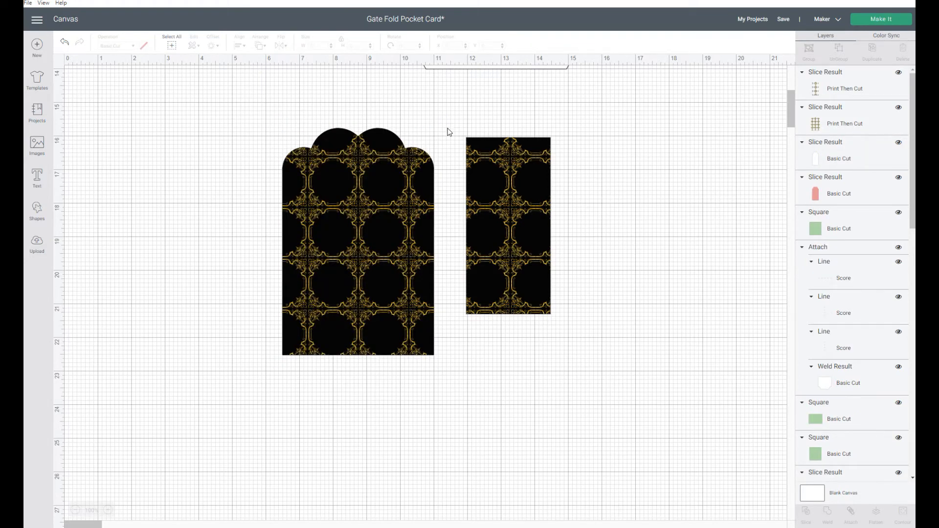
- Move the patterned scalloped center panel onto the card's center and bring it to the front
{"action": "left_click_drag", "start_coordinate": [298, 117], "coordinate": [412, 185]}
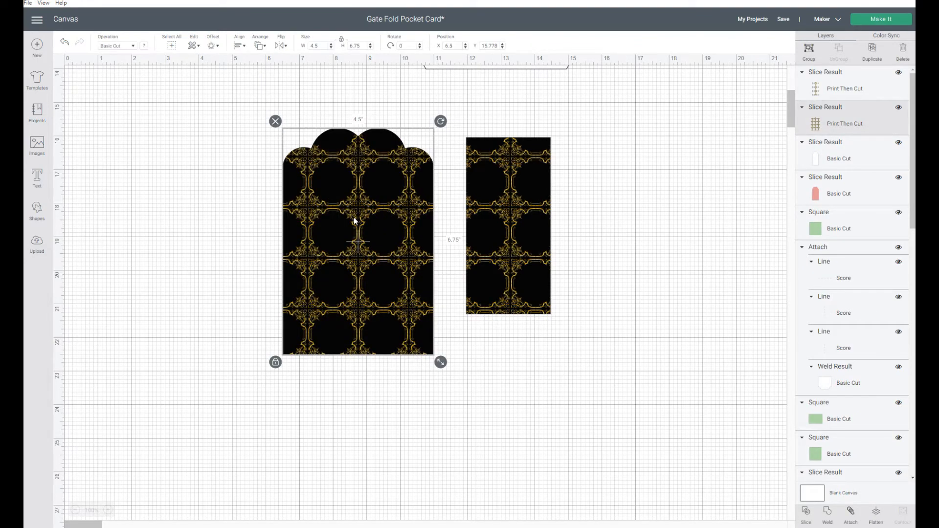
{"action": "scroll", "coordinate": [402, 336], "scroll_direction": "up", "scroll_amount": 3}
{"action": "left_click_drag", "start_coordinate": [349, 408], "coordinate": [448, 140]}
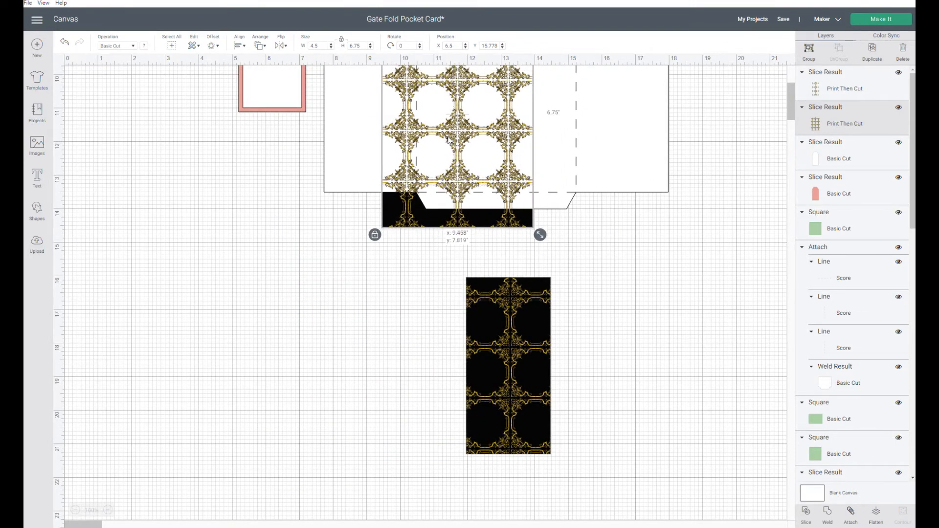
{"action": "left_click", "coordinate": [260, 46]}
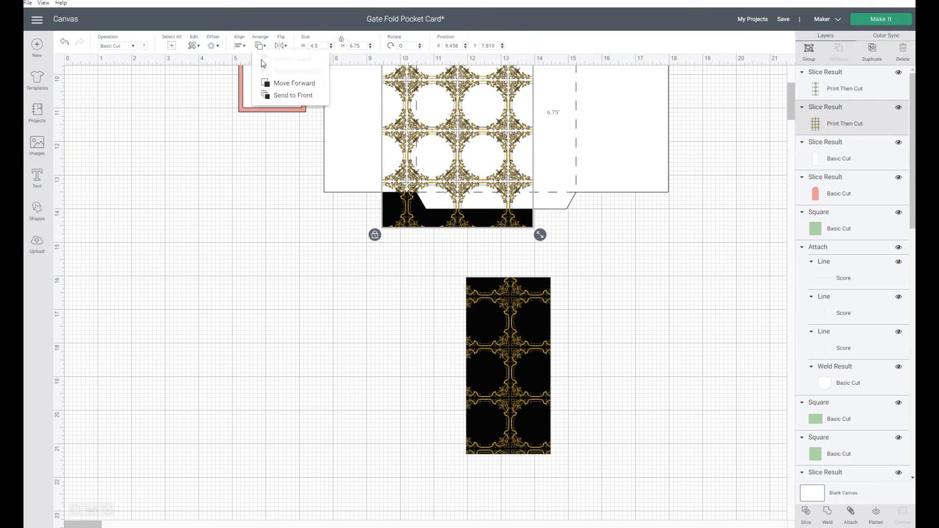
{"action": "left_click", "coordinate": [273, 95]}
{"action": "scroll", "coordinate": [585, 229], "scroll_direction": "up", "scroll_amount": 2}
{"action": "scroll", "coordinate": [583, 224], "scroll_direction": "up", "scroll_amount": 1}
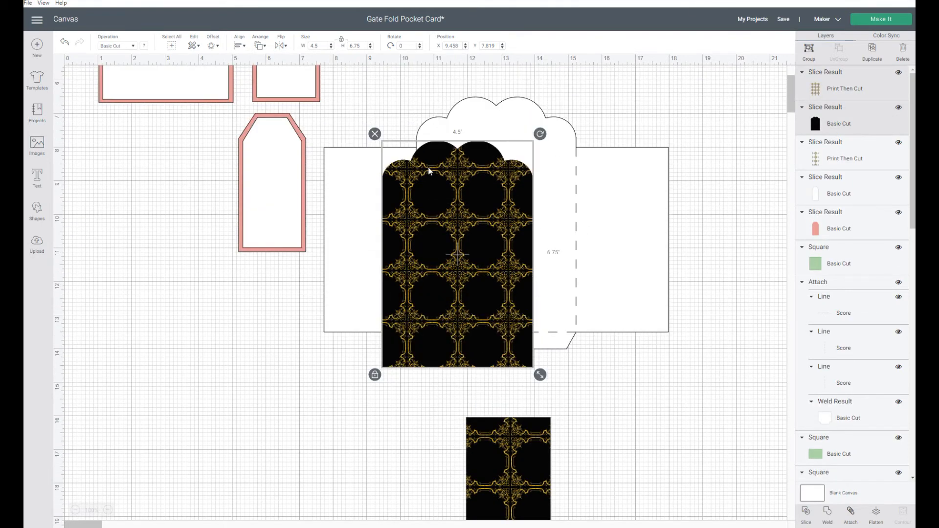
{"action": "left_click_drag", "start_coordinate": [432, 199], "coordinate": [468, 160]}
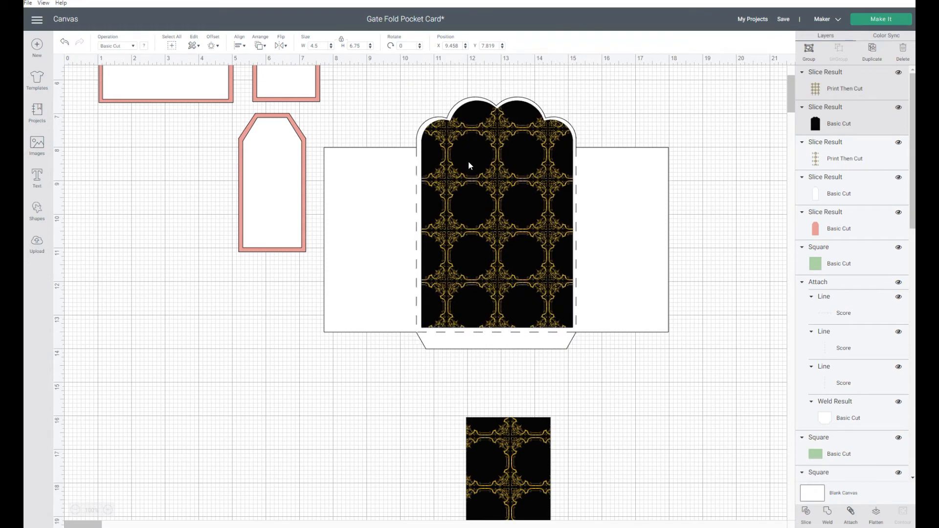
- Duplicate the patterned rectangle panel and place the copy on the card's right panel
{"action": "left_click", "coordinate": [385, 422]}
{"action": "left_click", "coordinate": [495, 419]}
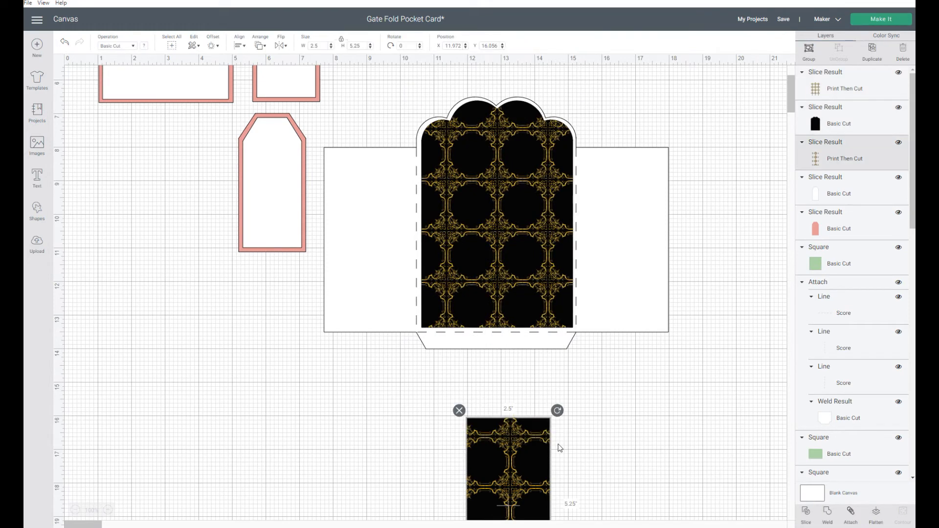
{"action": "left_click", "coordinate": [871, 55]}
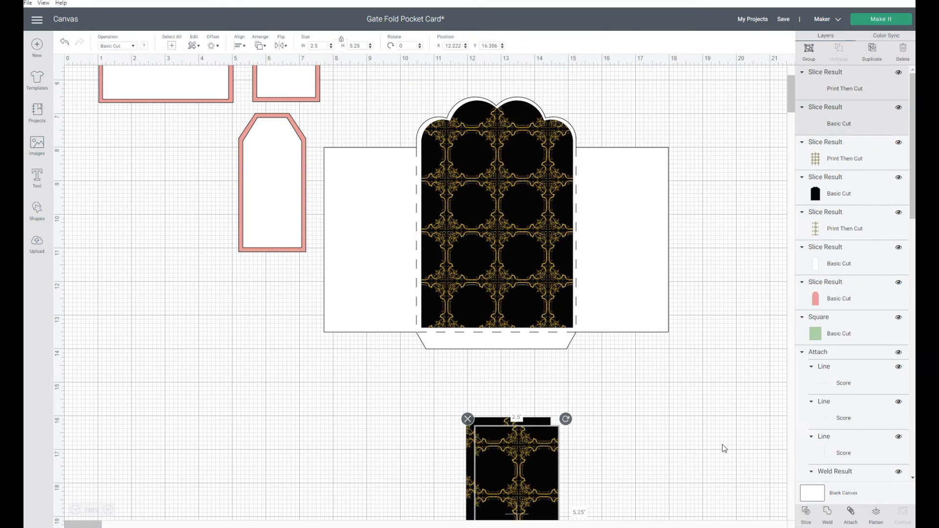
{"action": "left_click_drag", "start_coordinate": [541, 469], "coordinate": [625, 202]}
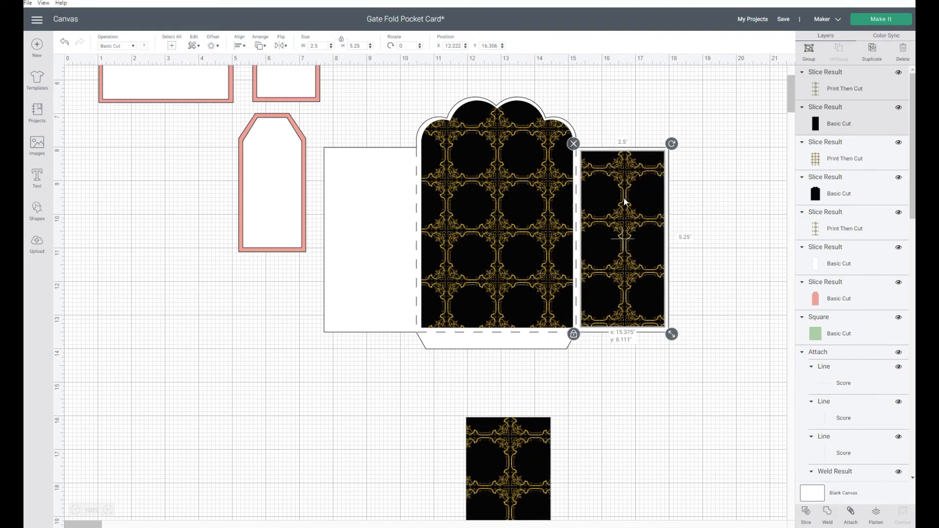
- Select the two remaining stacked pattern pieces and center them on each other
{"action": "left_click_drag", "start_coordinate": [501, 486], "coordinate": [494, 361]}
{"action": "left_click_drag", "start_coordinate": [358, 416], "coordinate": [583, 498]}
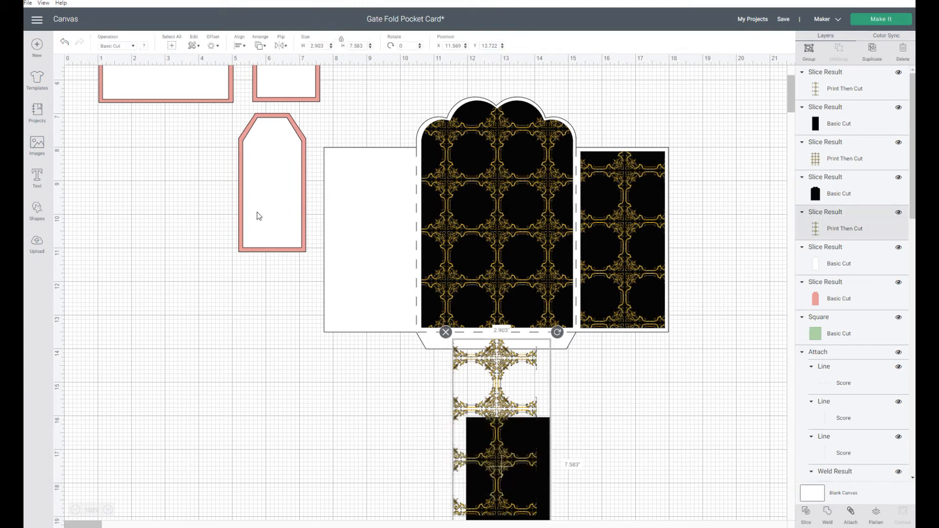
{"action": "left_click", "coordinate": [239, 46]}
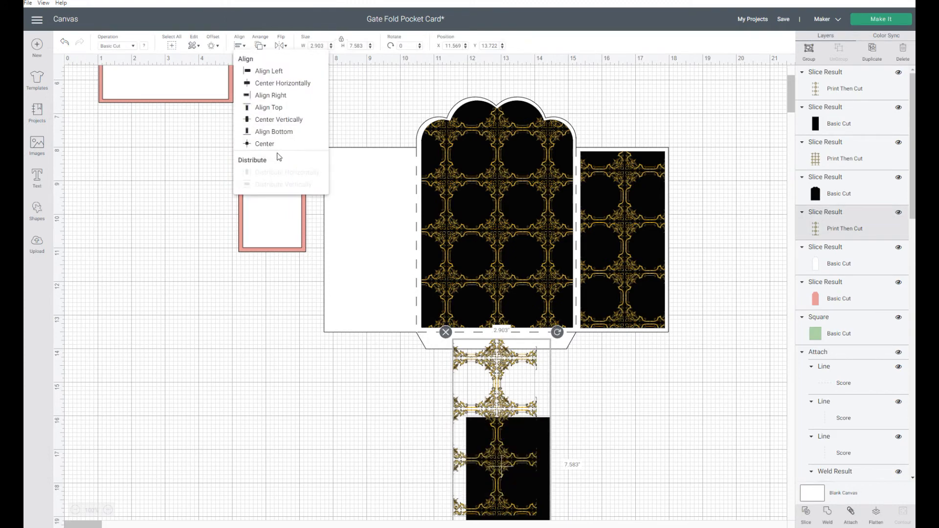
{"action": "left_click", "coordinate": [264, 144]}
- Move the stacked pattern pieces onto the card's left panel and bring them to the front
{"action": "left_click_drag", "start_coordinate": [456, 380], "coordinate": [383, 217]}
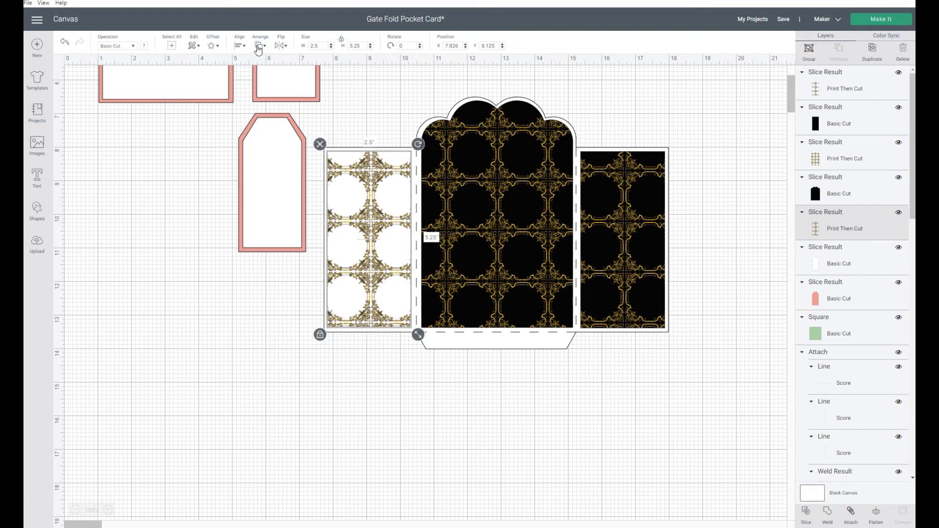
{"action": "left_click", "coordinate": [259, 45]}
{"action": "left_click", "coordinate": [274, 96]}
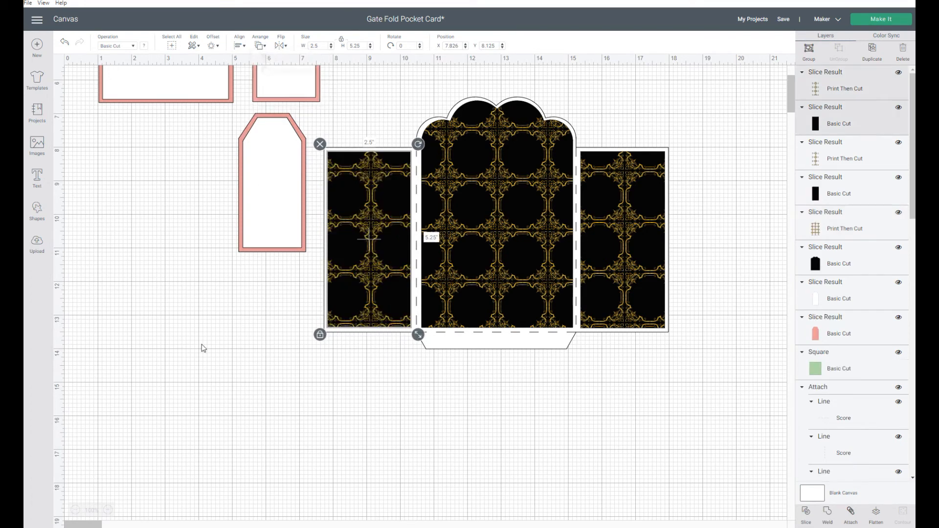
{"action": "left_click", "coordinate": [284, 466]}
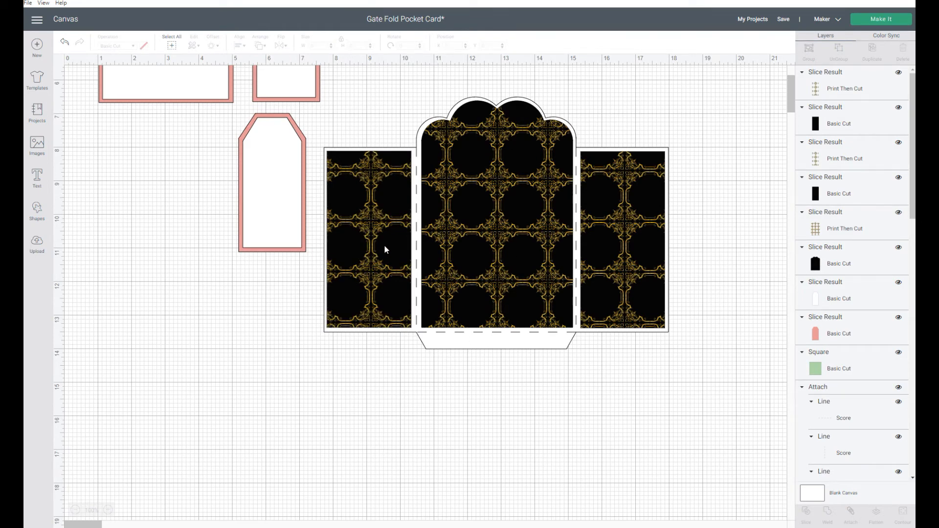
- Set the green square on the large insert card to the Print Then Cut Standard operation
{"action": "scroll", "coordinate": [384, 250], "scroll_direction": "up", "scroll_amount": 3}
{"action": "scroll", "coordinate": [680, 187], "scroll_direction": "up", "scroll_amount": 3}
{"action": "left_click", "coordinate": [647, 155]}
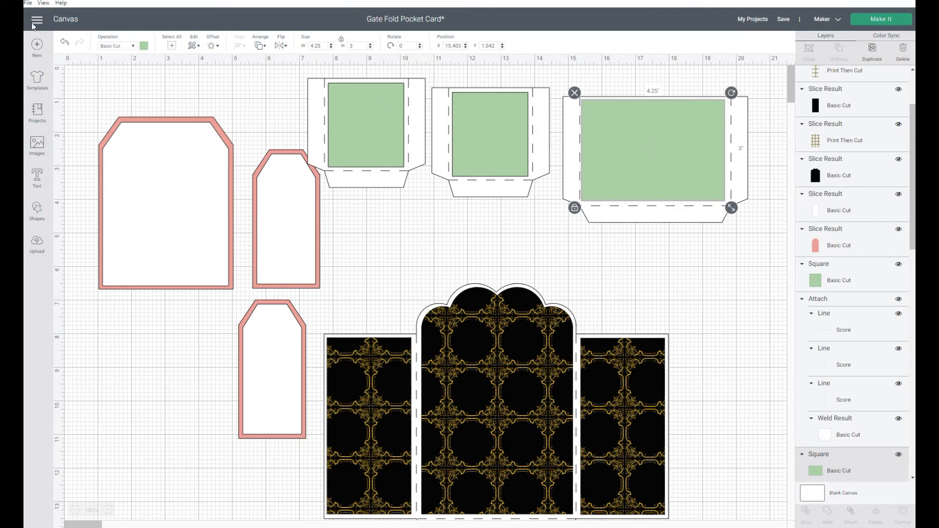
{"action": "left_click", "coordinate": [144, 47]}
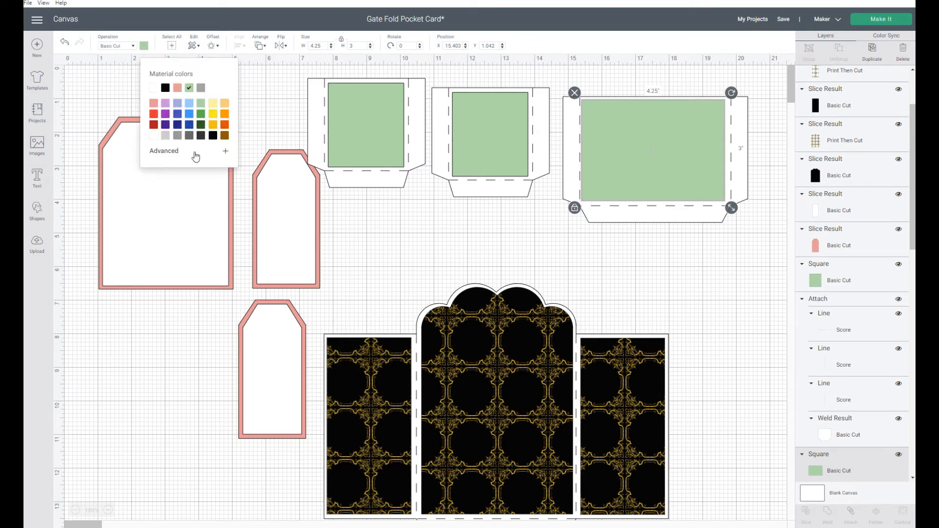
{"action": "left_click", "coordinate": [111, 92]}
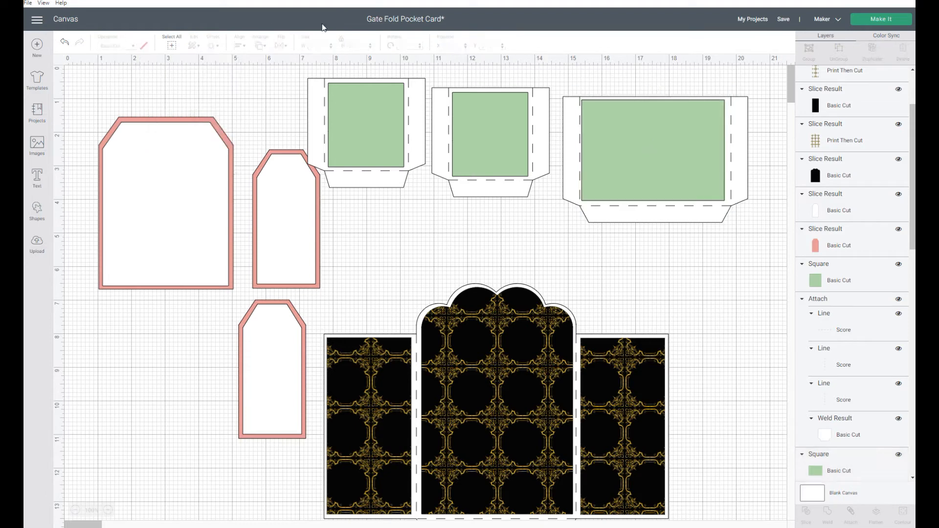
{"action": "left_click", "coordinate": [634, 141]}
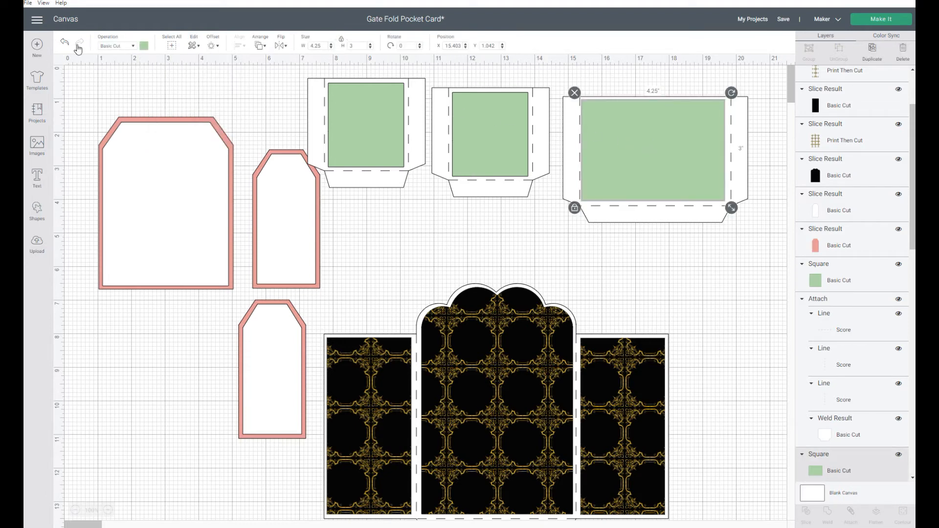
{"action": "left_click", "coordinate": [124, 48]}
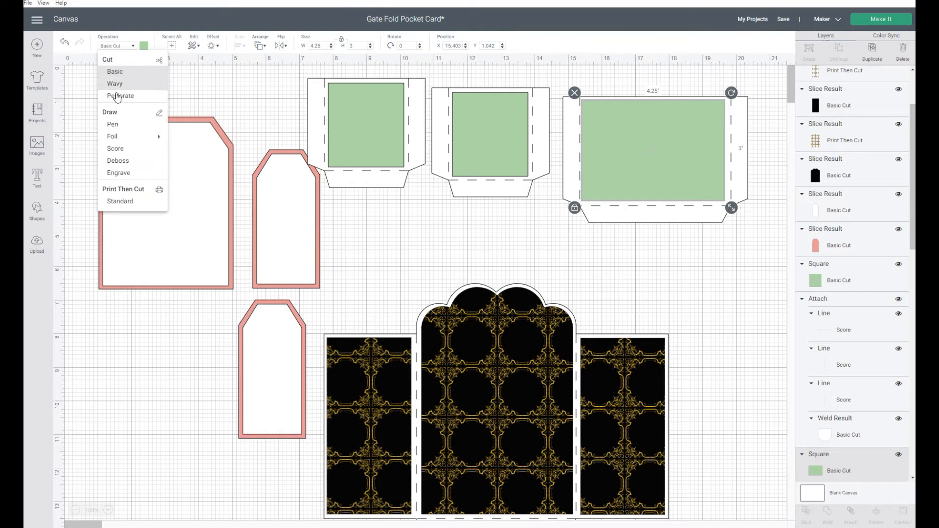
{"action": "left_click", "coordinate": [122, 202]}
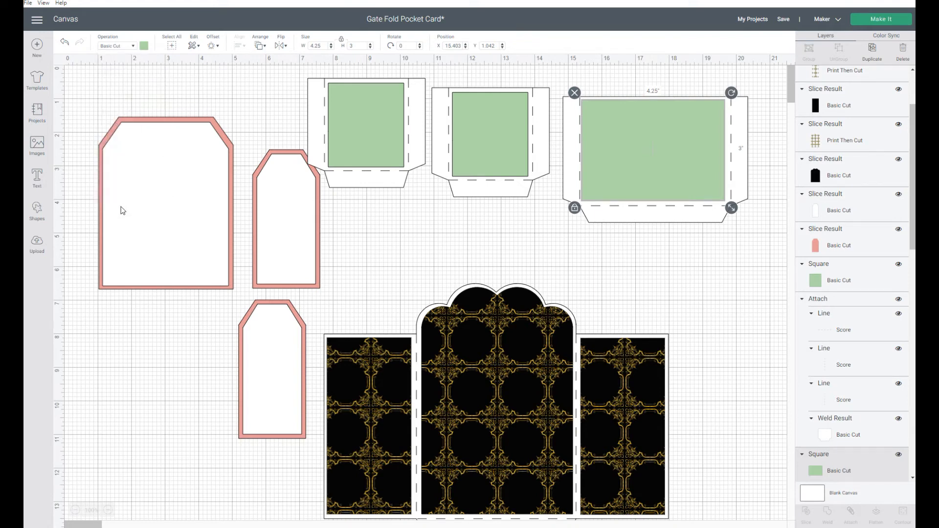
{"action": "left_click", "coordinate": [131, 47]}
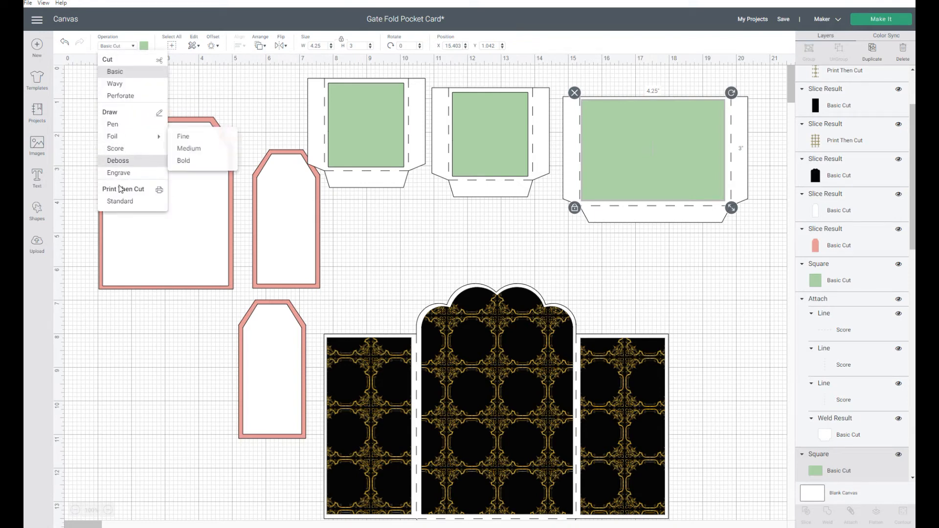
{"action": "left_click", "coordinate": [121, 205]}
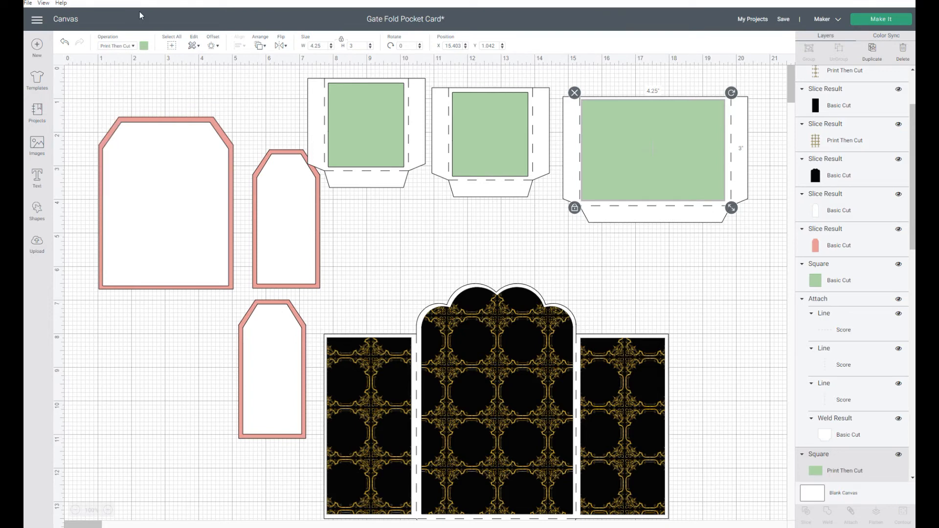
- Fill the insert card's square with the black-and-gold print pattern
{"action": "left_click", "coordinate": [144, 46]}
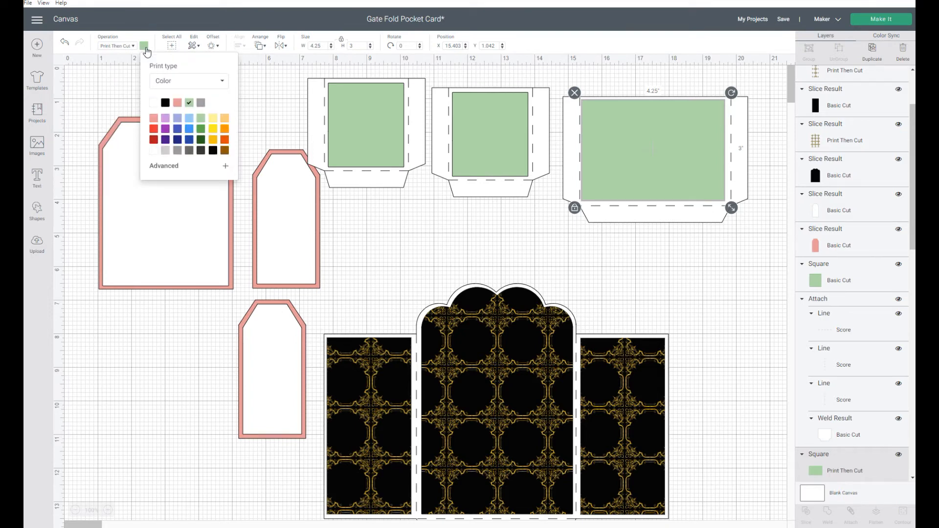
{"action": "left_click", "coordinate": [221, 84]}
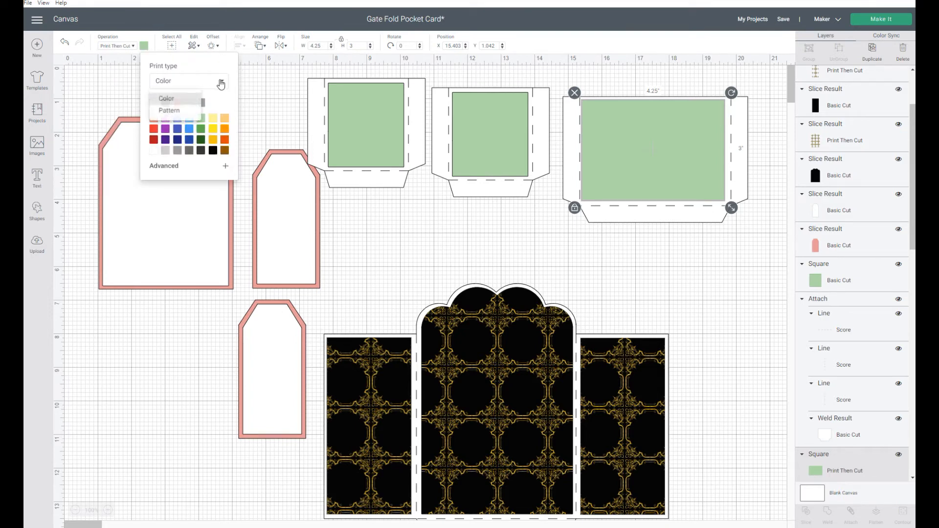
{"action": "left_click", "coordinate": [169, 111]}
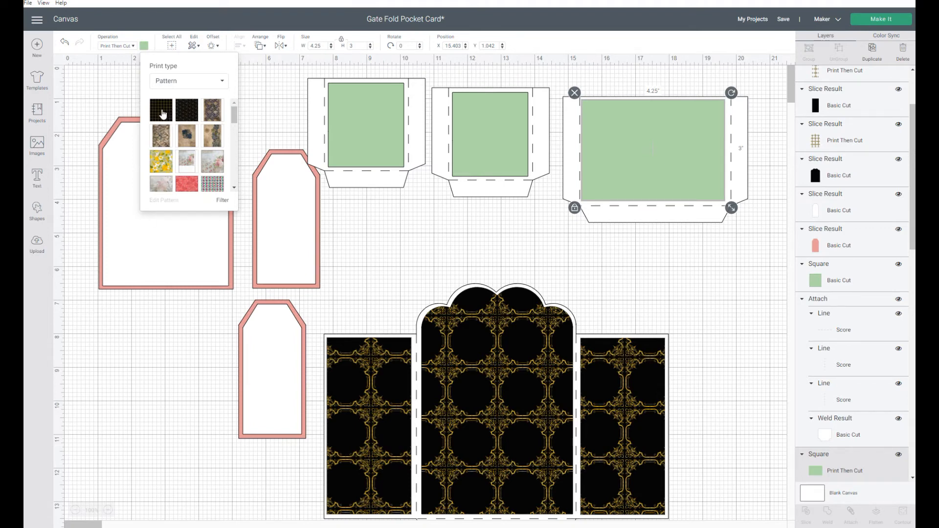
{"action": "left_click", "coordinate": [163, 114]}
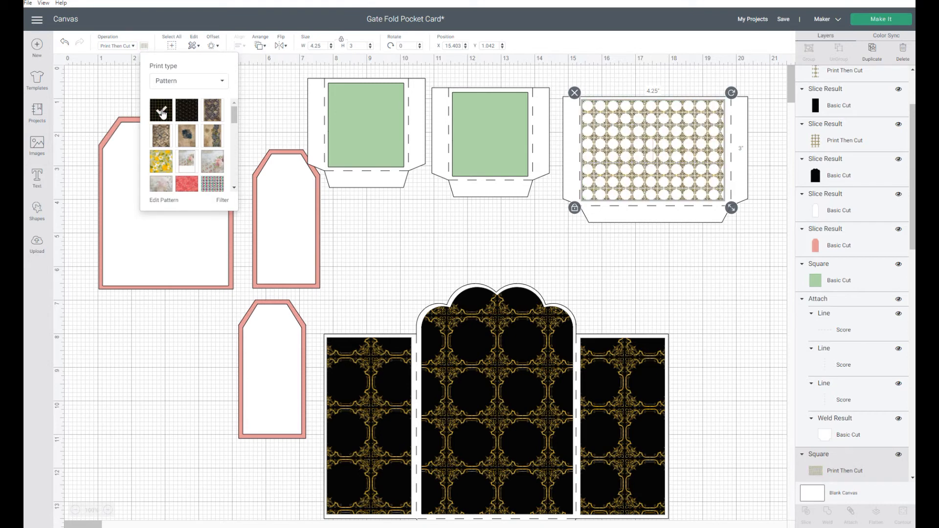
{"action": "left_click", "coordinate": [686, 148]}
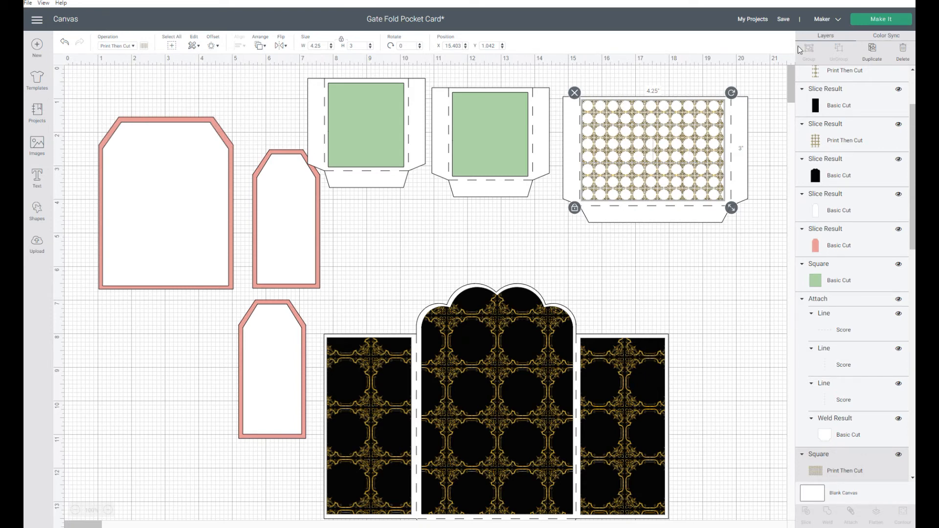
- Duplicate the patterned square and change the copy to a black Basic Cut
{"action": "left_click", "coordinate": [870, 65]}
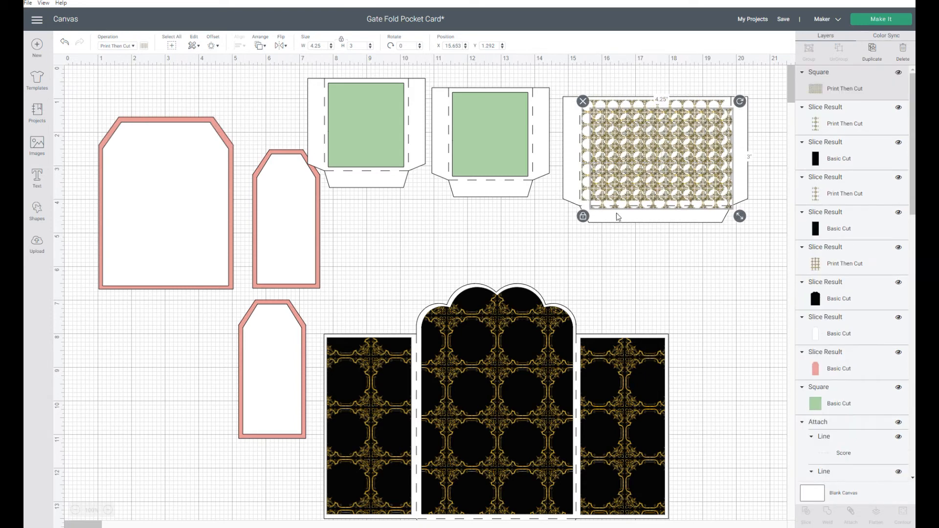
{"action": "left_click_drag", "start_coordinate": [629, 168], "coordinate": [641, 292]}
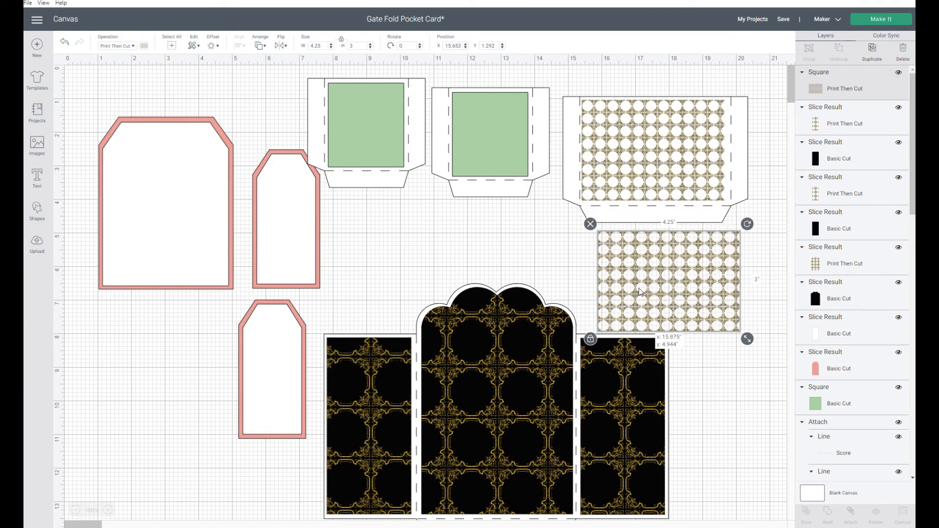
{"action": "left_click", "coordinate": [133, 47]}
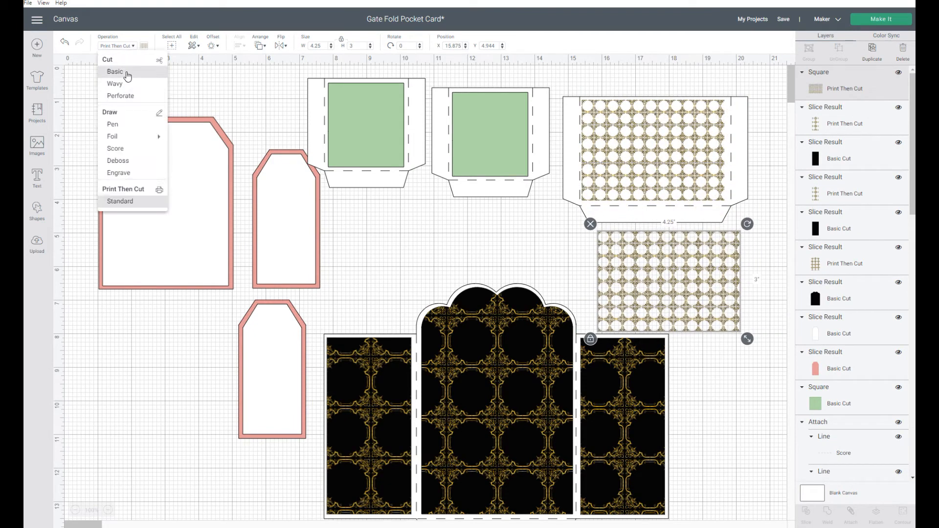
{"action": "left_click", "coordinate": [117, 71]}
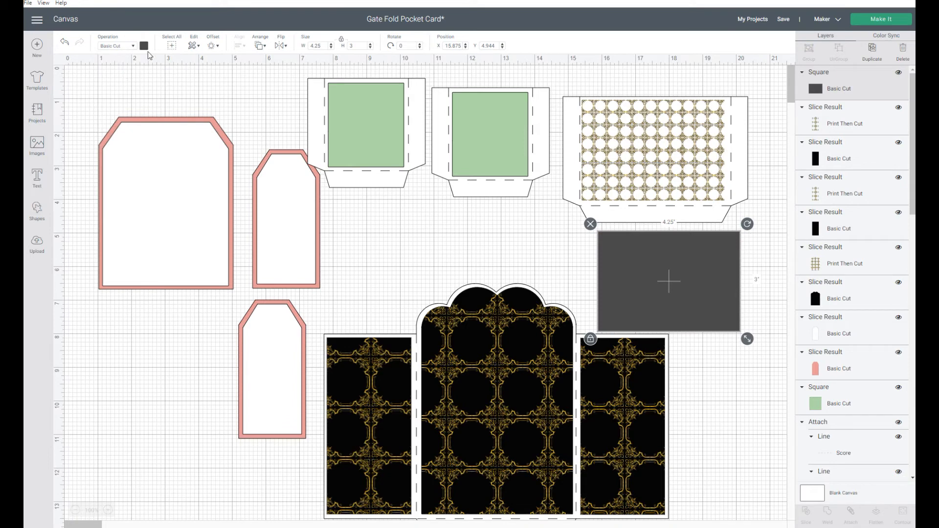
{"action": "left_click", "coordinate": [144, 46]}
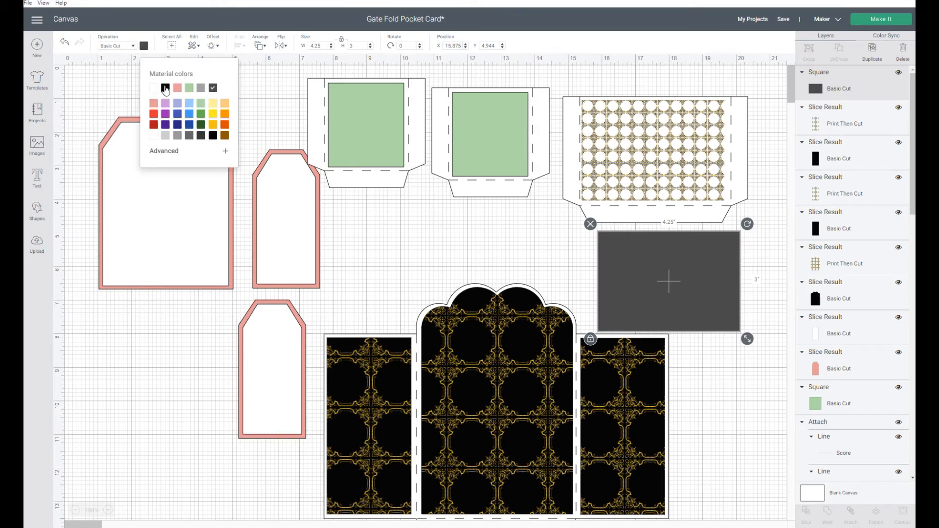
{"action": "left_click", "coordinate": [165, 89]}
- Move the black square onto the insert card and send it to the back
{"action": "left_click_drag", "start_coordinate": [722, 312], "coordinate": [690, 177]}
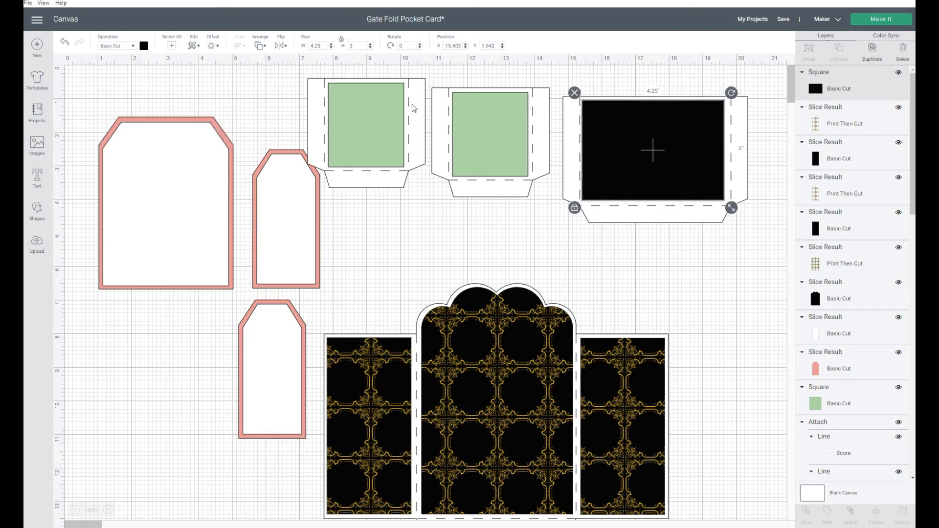
{"action": "left_click", "coordinate": [260, 46]}
{"action": "left_click", "coordinate": [270, 71]}
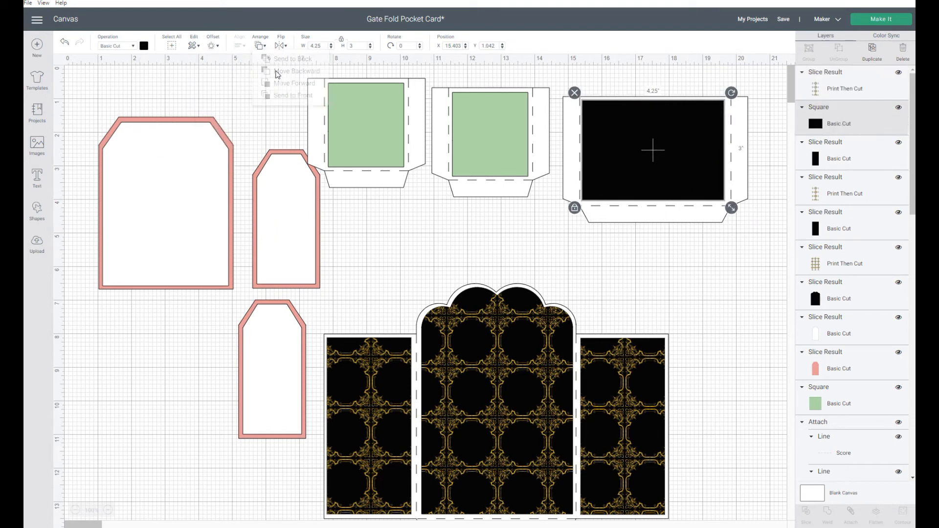
{"action": "left_click", "coordinate": [261, 45]}
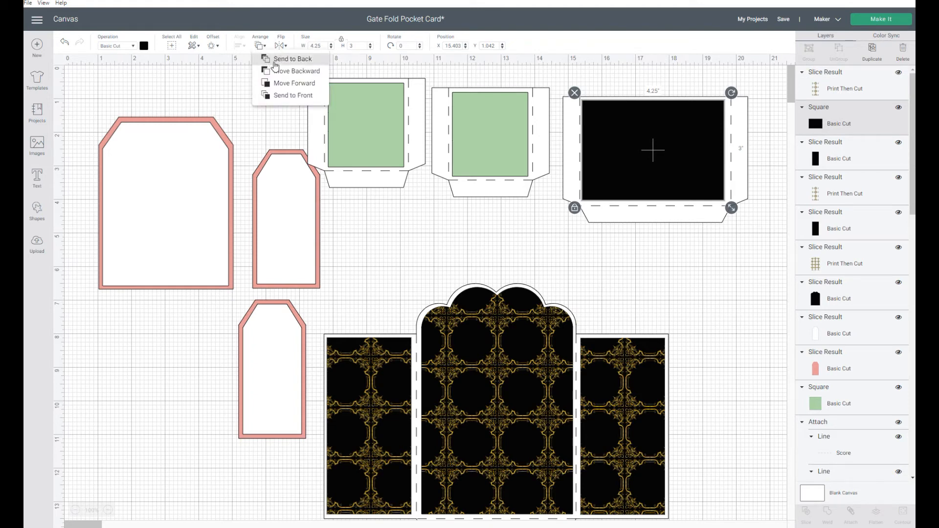
{"action": "left_click", "coordinate": [274, 61]}
- Send the attached insert card to the back behind the squares
{"action": "left_click", "coordinate": [650, 220]}
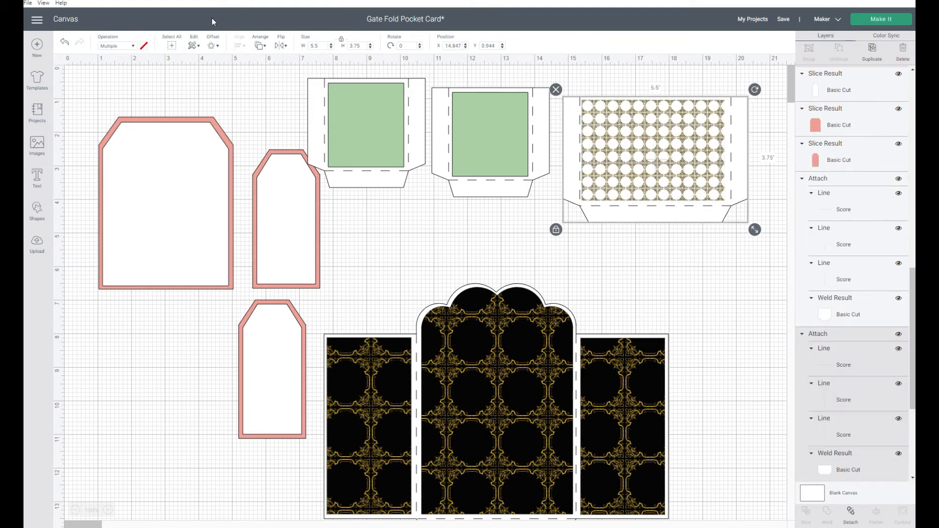
{"action": "left_click", "coordinate": [261, 46]}
{"action": "left_click", "coordinate": [273, 60]}
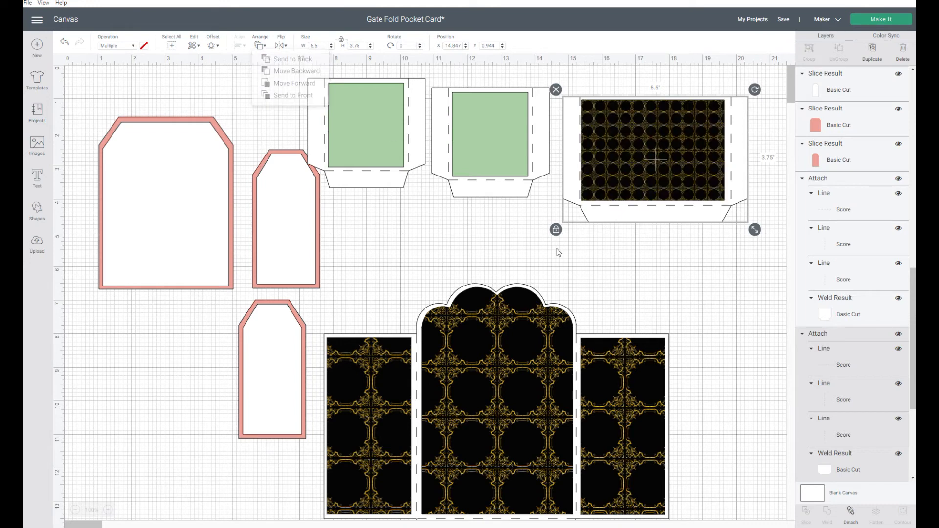
{"action": "left_click", "coordinate": [728, 319]}
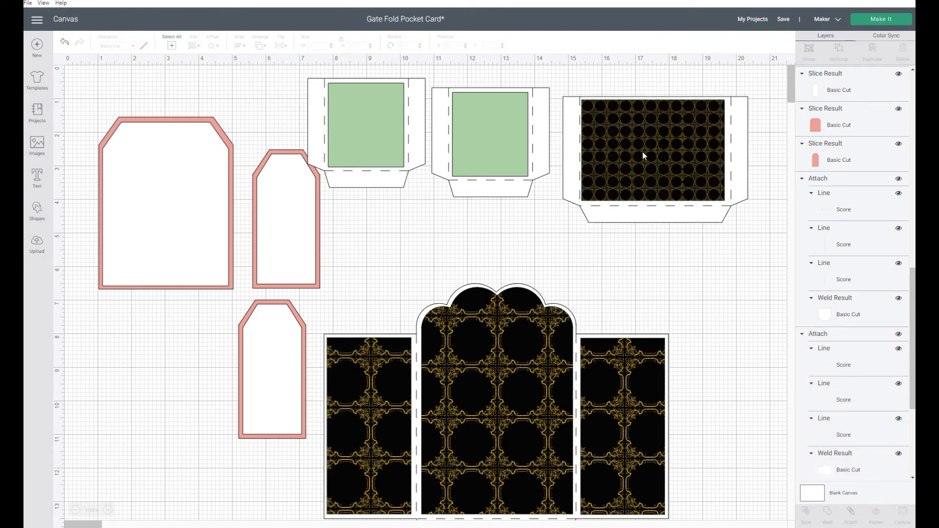
- Select the patterned and black squares apart from the insert card, center-align them, and group them
{"action": "left_click", "coordinate": [644, 140]}
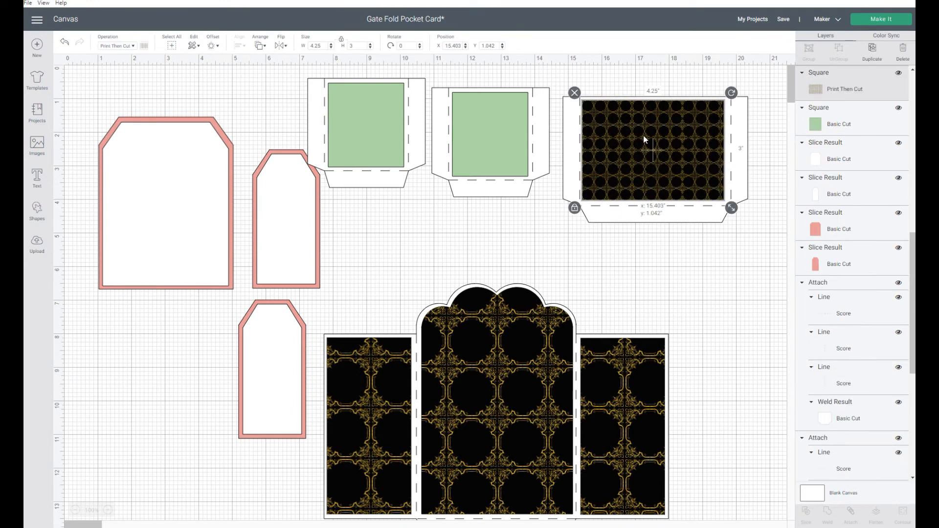
{"action": "left_click_drag", "start_coordinate": [683, 218], "coordinate": [416, 255]}
{"action": "left_click_drag", "start_coordinate": [681, 88], "coordinate": [666, 226]}
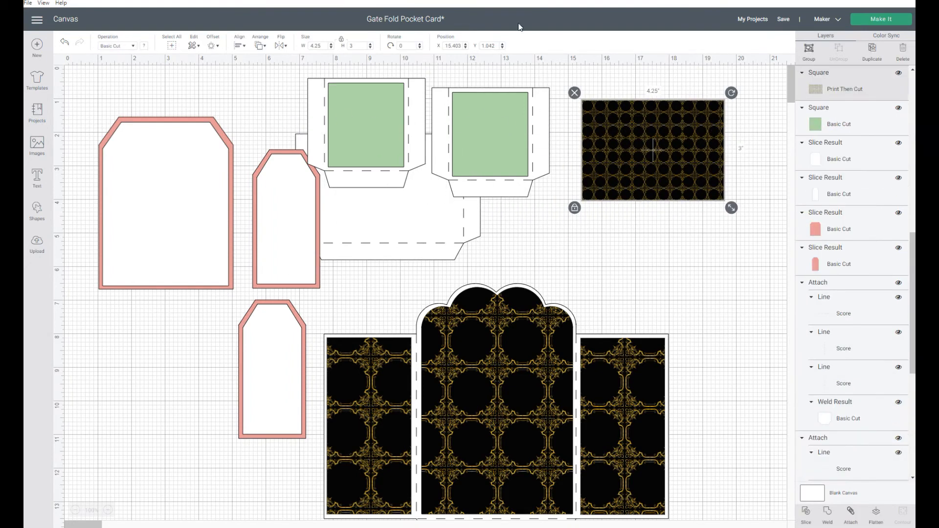
{"action": "left_click", "coordinate": [239, 45]}
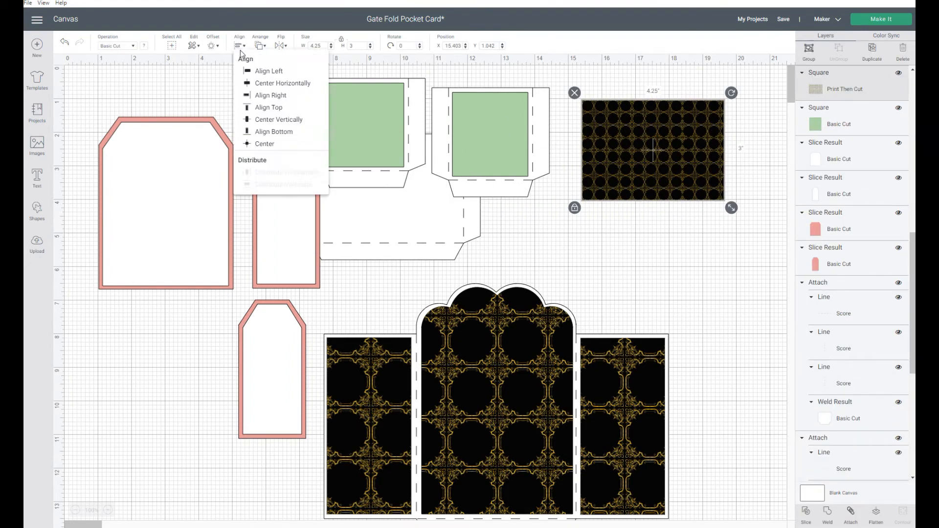
{"action": "left_click", "coordinate": [258, 147]}
{"action": "left_click", "coordinate": [808, 50]}
- Try moving and enlarging the grouped squares, then undo the changes
{"action": "left_click_drag", "start_coordinate": [663, 158], "coordinate": [673, 245]}
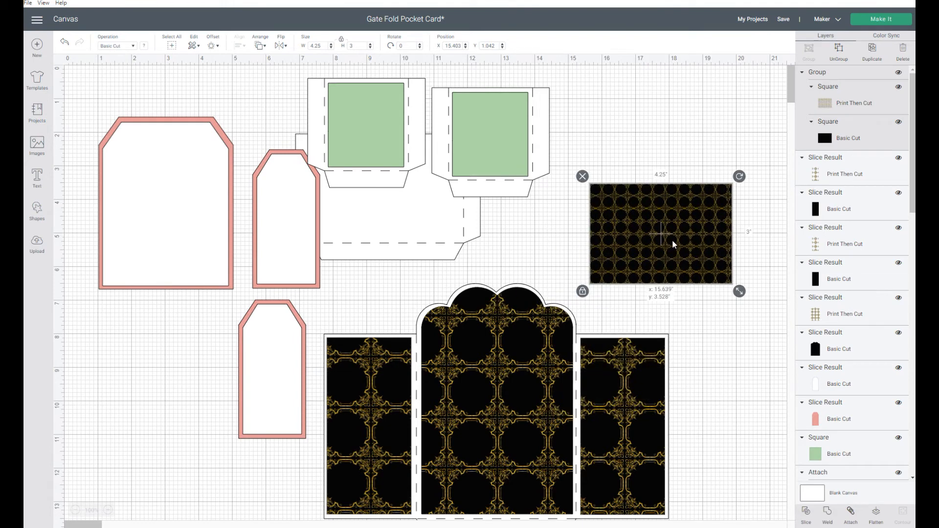
{"action": "left_click_drag", "start_coordinate": [738, 290], "coordinate": [800, 394]}
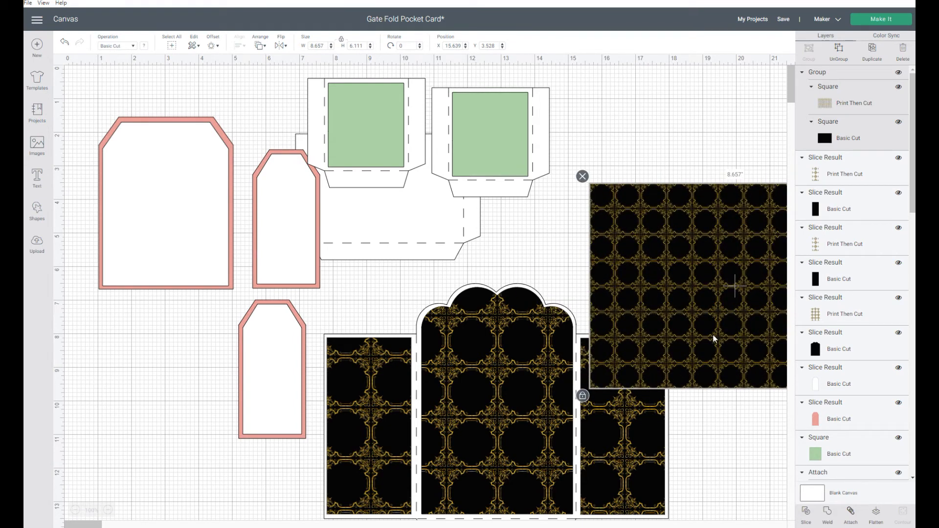
{"action": "left_click_drag", "start_coordinate": [706, 300], "coordinate": [684, 192]}
{"action": "key", "text": "ctrl+z"}
{"action": "key", "text": "ctrl+z"}
{"action": "key", "text": "ctrl+z"}
{"action": "key", "text": "ctrl+z"}
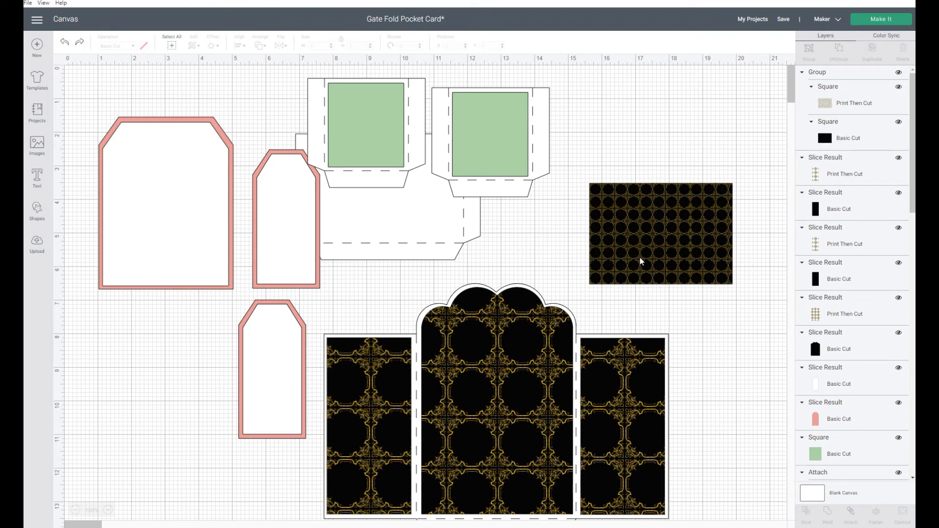
- Move the insert card back into place and position the grouped squares on it
{"action": "left_click_drag", "start_coordinate": [389, 225], "coordinate": [654, 184]}
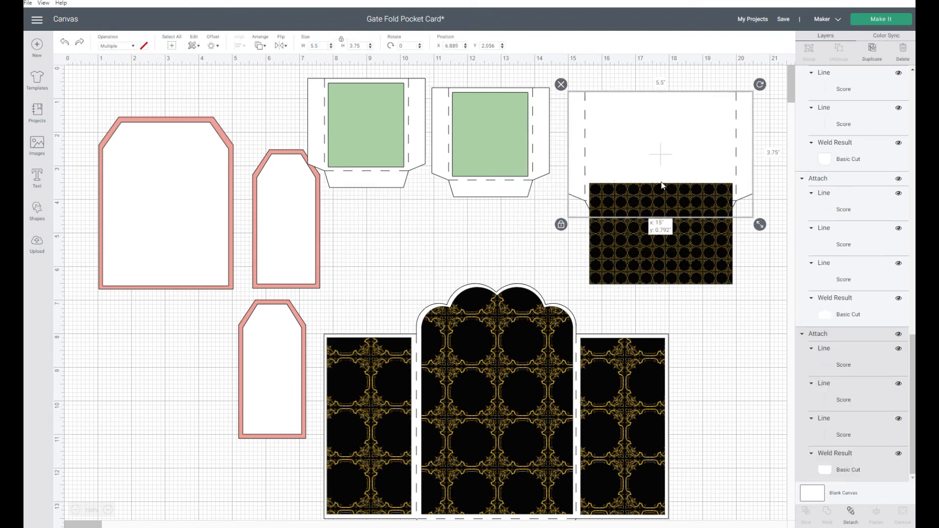
{"action": "left_click_drag", "start_coordinate": [646, 278], "coordinate": [641, 198]}
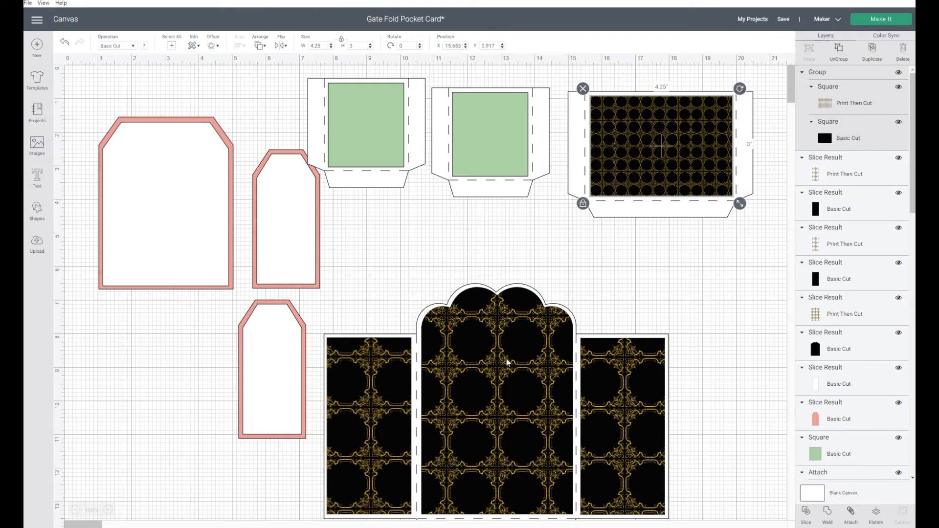
- Change the second insert card's green square to Print Then Cut Standard and fill it with the blue-and-tan damask pattern
{"action": "left_click", "coordinate": [484, 155]}
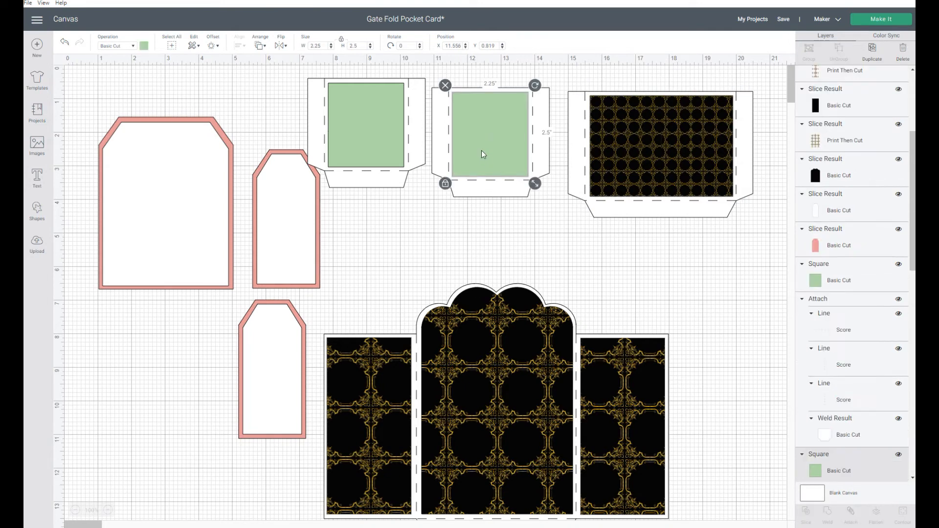
{"action": "left_click", "coordinate": [133, 47]}
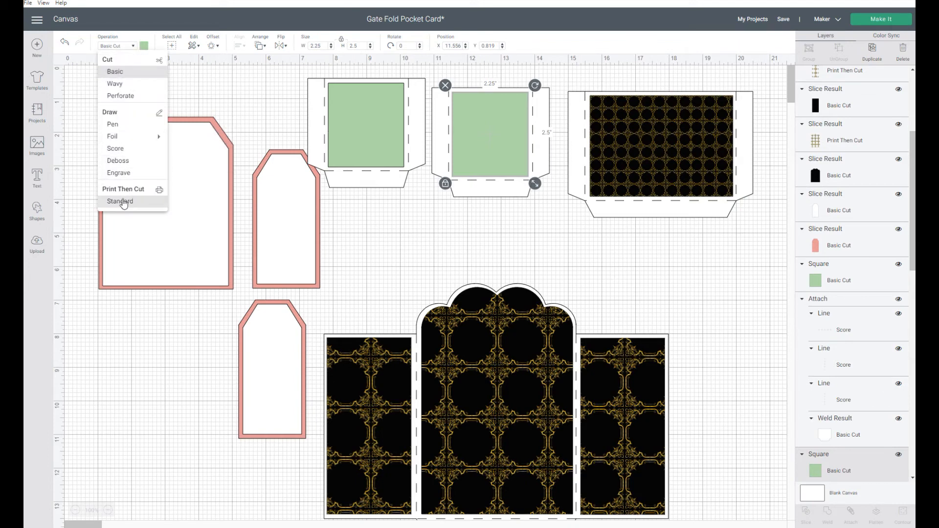
{"action": "left_click", "coordinate": [126, 203]}
{"action": "left_click", "coordinate": [144, 46]}
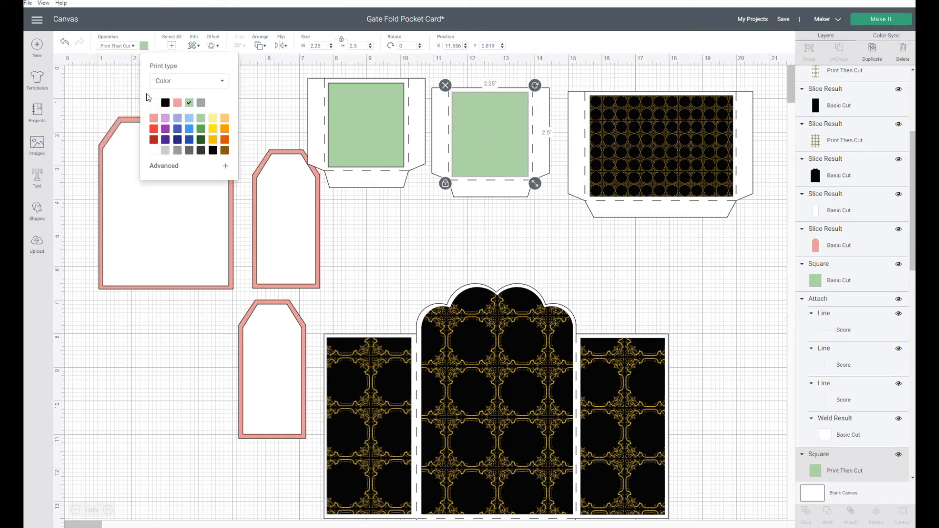
{"action": "left_click", "coordinate": [177, 81]}
{"action": "left_click", "coordinate": [166, 109]}
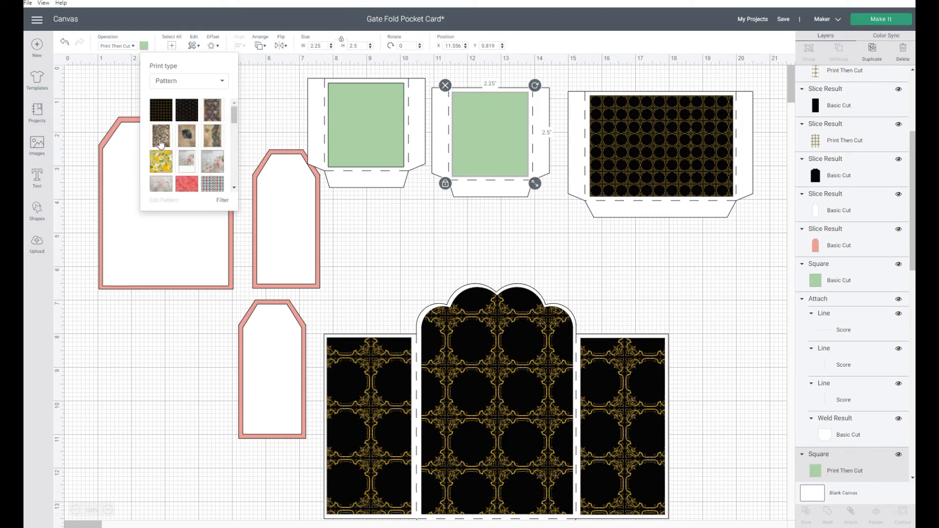
{"action": "left_click", "coordinate": [161, 141]}
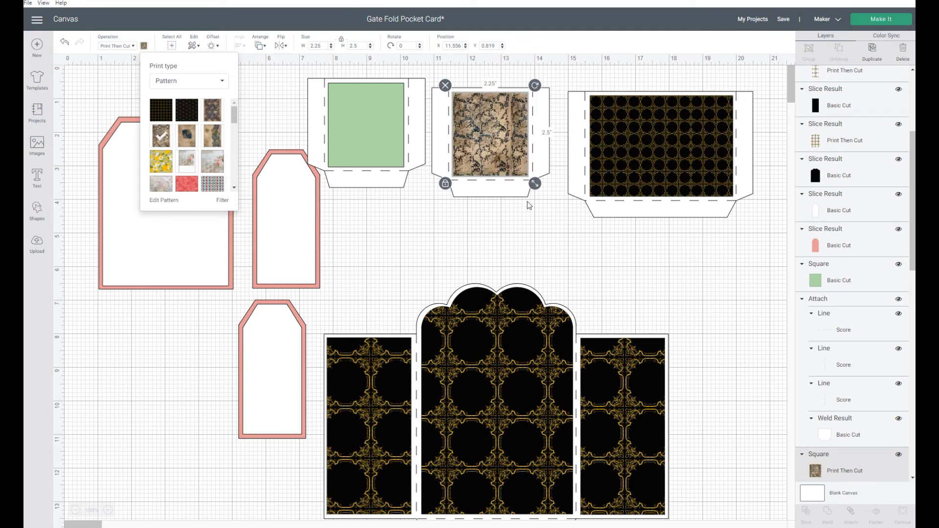
- Try enlarging and moving the damask square, then undo both changes
{"action": "left_click_drag", "start_coordinate": [530, 173], "coordinate": [705, 374]}
{"action": "left_click_drag", "start_coordinate": [526, 230], "coordinate": [193, 240]}
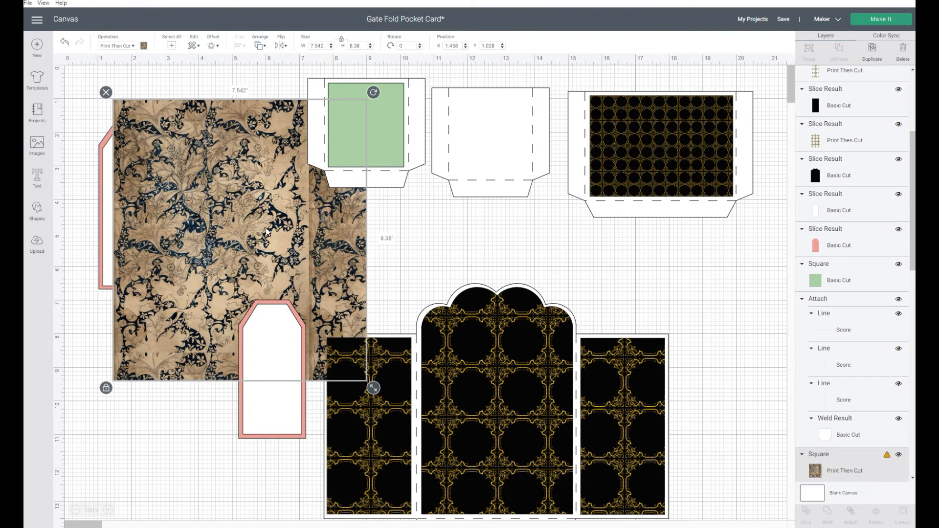
{"action": "key", "text": "ctrl+z"}
{"action": "key", "text": "ctrl+z"}
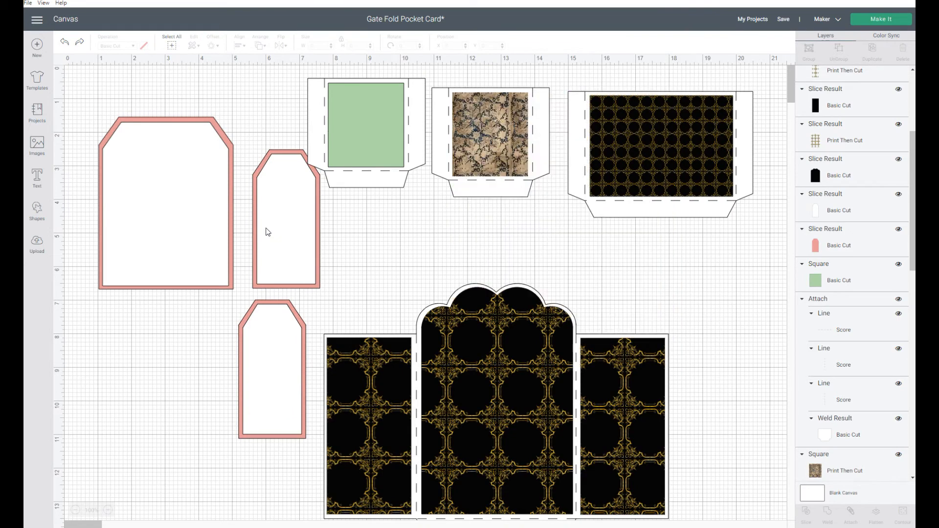
- Set the large tag's white panel to Print Then Cut Standard and fill it with the blue-and-tan damask pattern
{"action": "left_click", "coordinate": [491, 139]}
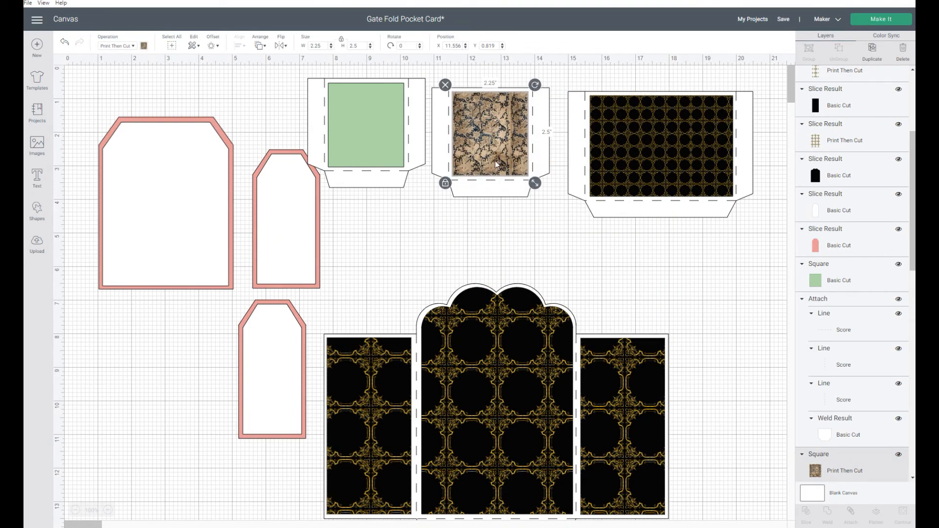
{"action": "left_click", "coordinate": [160, 212]}
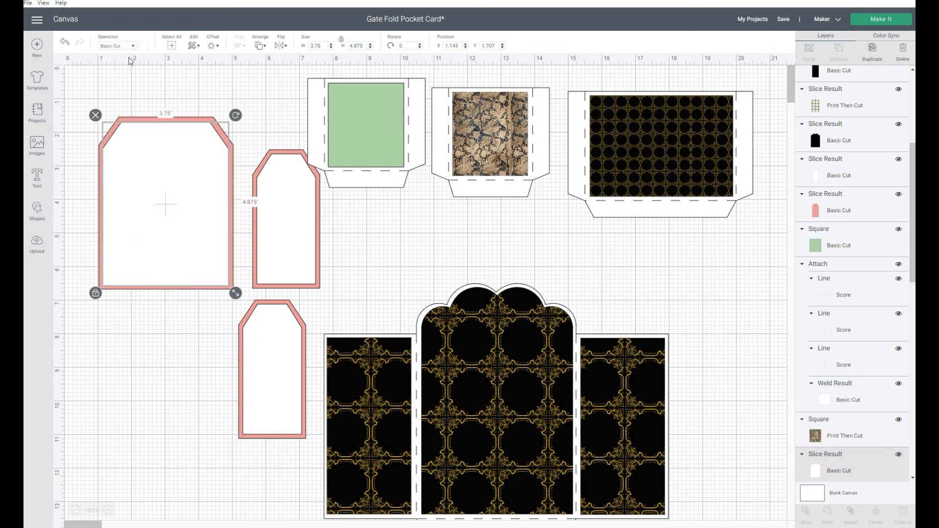
{"action": "left_click", "coordinate": [133, 46]}
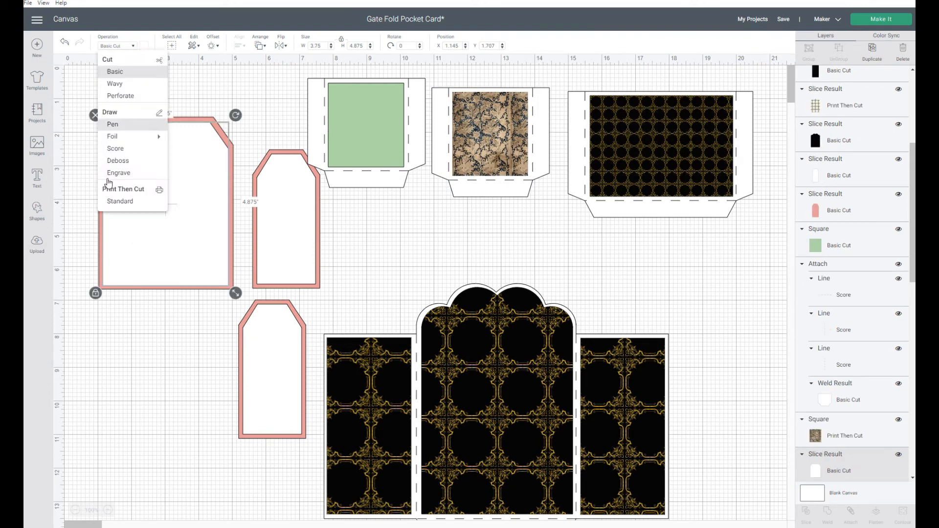
{"action": "left_click", "coordinate": [115, 202]}
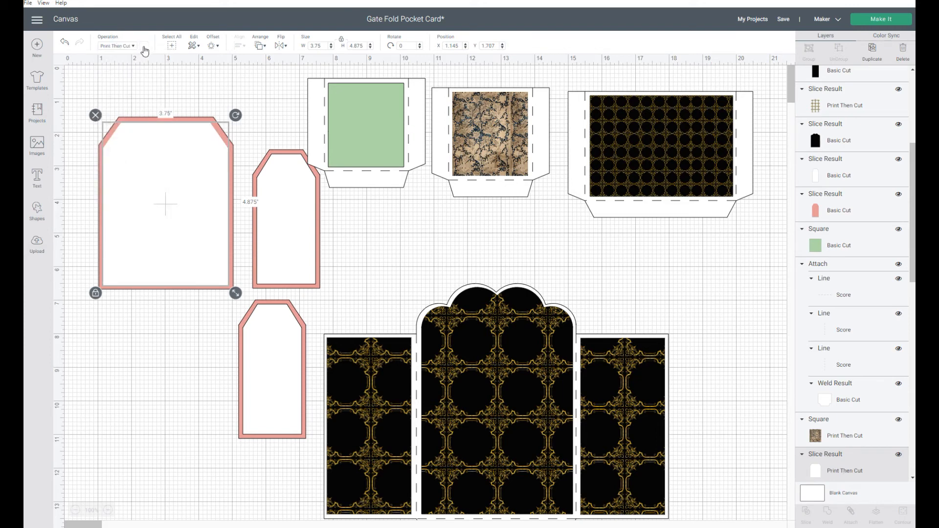
{"action": "left_click", "coordinate": [144, 49]}
{"action": "left_click", "coordinate": [220, 82]}
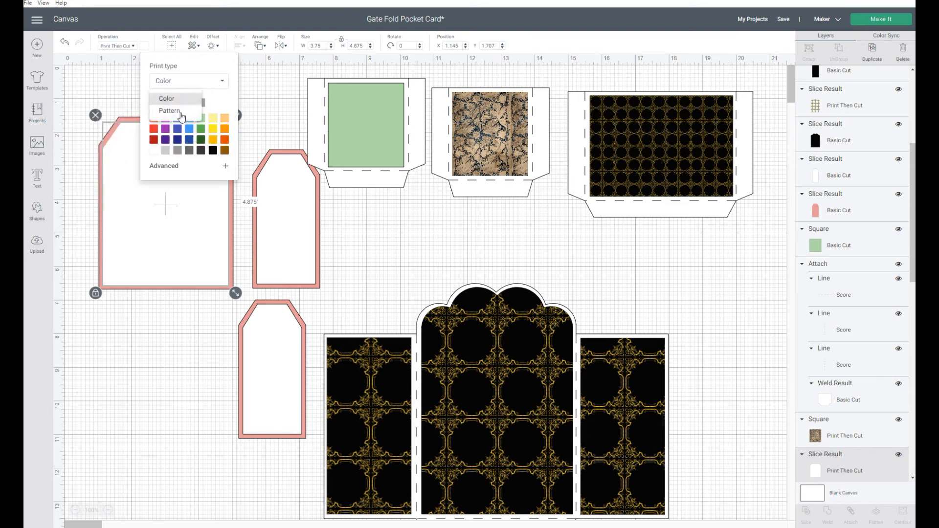
{"action": "left_click", "coordinate": [187, 111]}
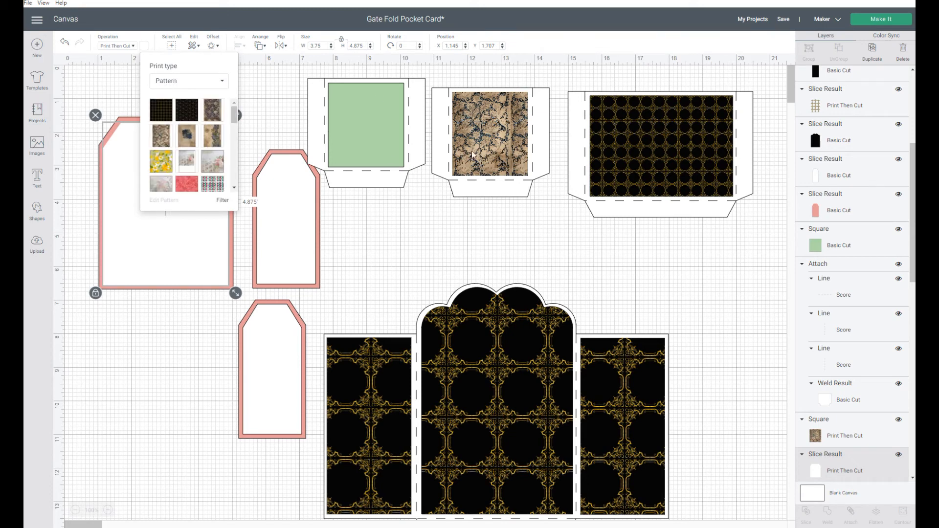
{"action": "left_click", "coordinate": [156, 140]}
{"action": "left_click", "coordinate": [292, 106]}
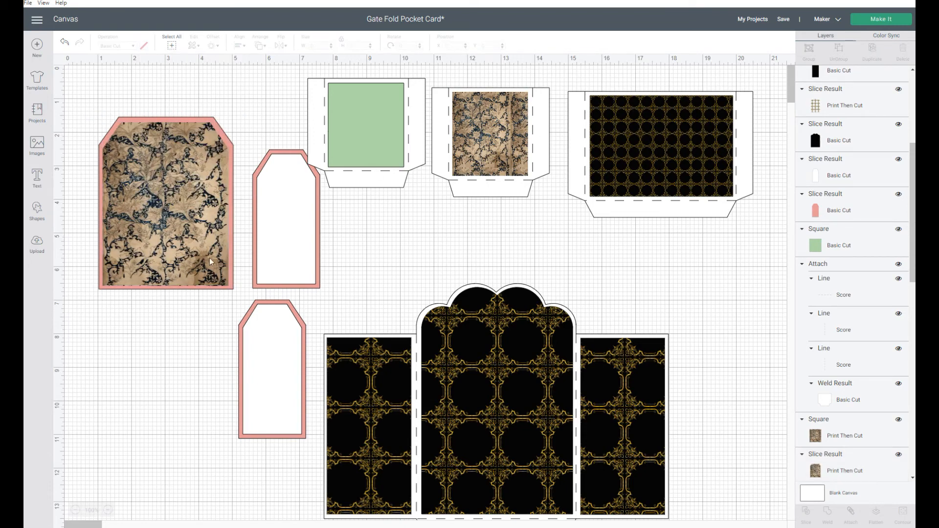
- Try placing the damask square on the small tag, then zoom in and return it to its insert card
{"action": "left_click_drag", "start_coordinate": [490, 141], "coordinate": [262, 246]}
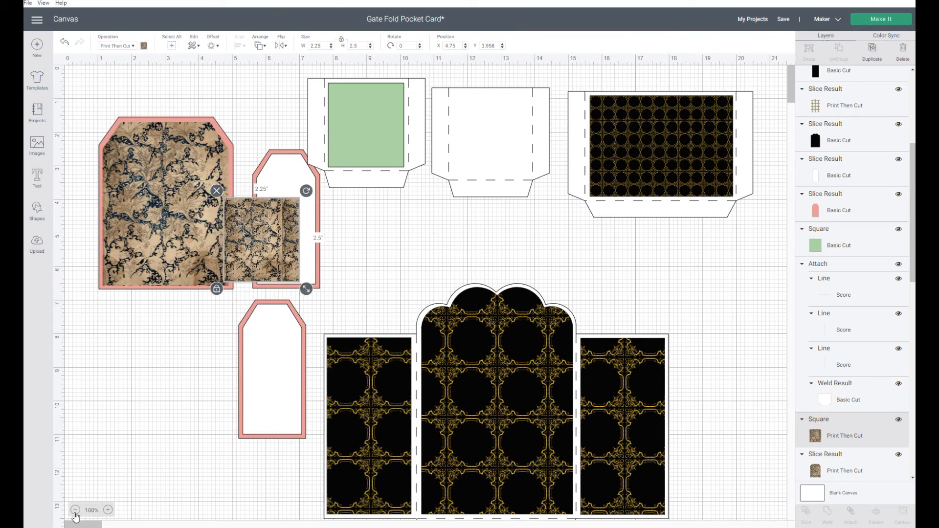
{"action": "left_click", "coordinate": [109, 511]}
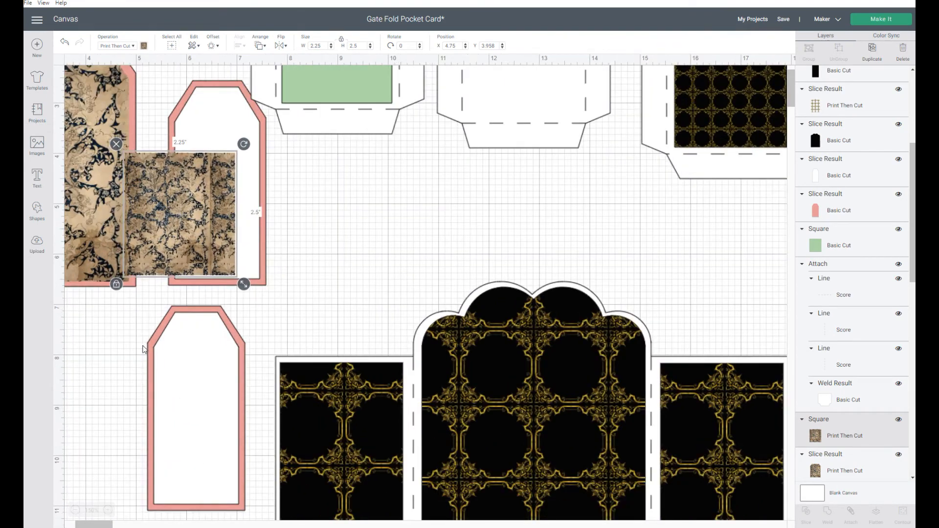
{"action": "left_click_drag", "start_coordinate": [97, 527], "coordinate": [62, 516]}
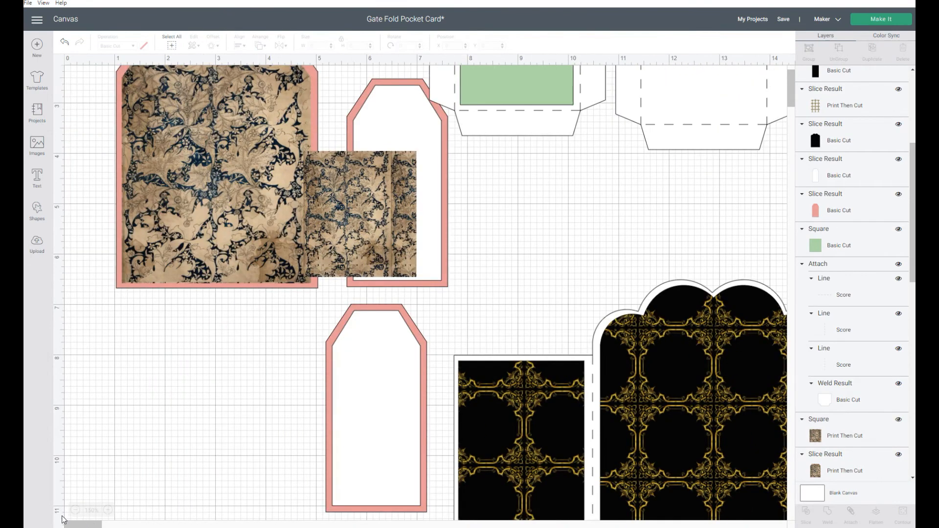
{"action": "left_click_drag", "start_coordinate": [387, 197], "coordinate": [396, 197]}
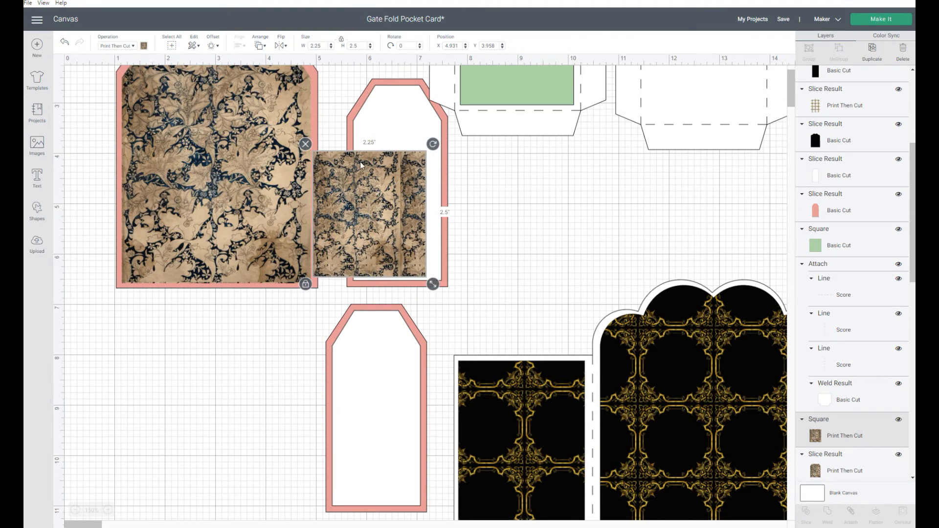
{"action": "left_click_drag", "start_coordinate": [369, 201], "coordinate": [503, 161]}
{"action": "scroll", "coordinate": [522, 336], "scroll_direction": "up", "scroll_amount": 3}
{"action": "left_click_drag", "start_coordinate": [521, 336], "coordinate": [723, 210]}
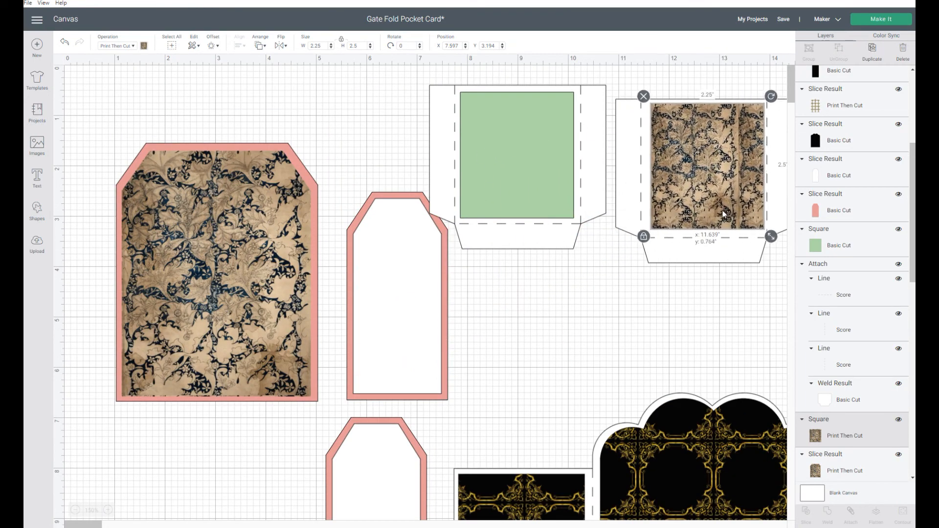
{"action": "left_click", "coordinate": [154, 300]}
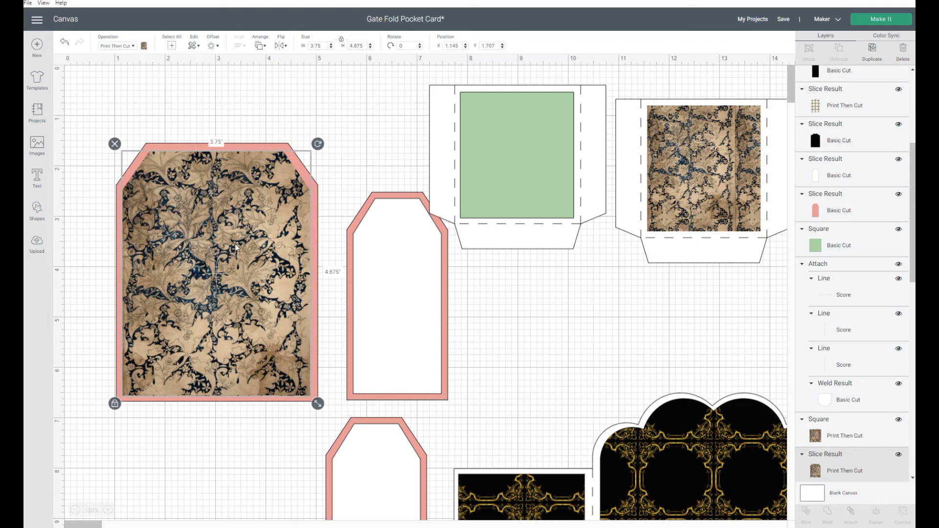
{"action": "left_click_drag", "start_coordinate": [199, 258], "coordinate": [199, 257]}
{"action": "left_click", "coordinate": [647, 447]}
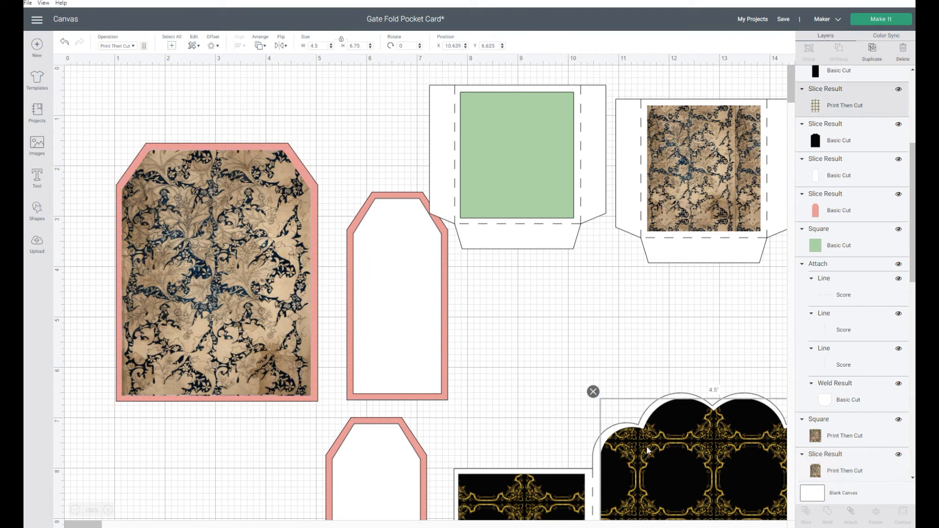
{"action": "left_click_drag", "start_coordinate": [655, 453], "coordinate": [652, 457]}
{"action": "left_click", "coordinate": [475, 283]}
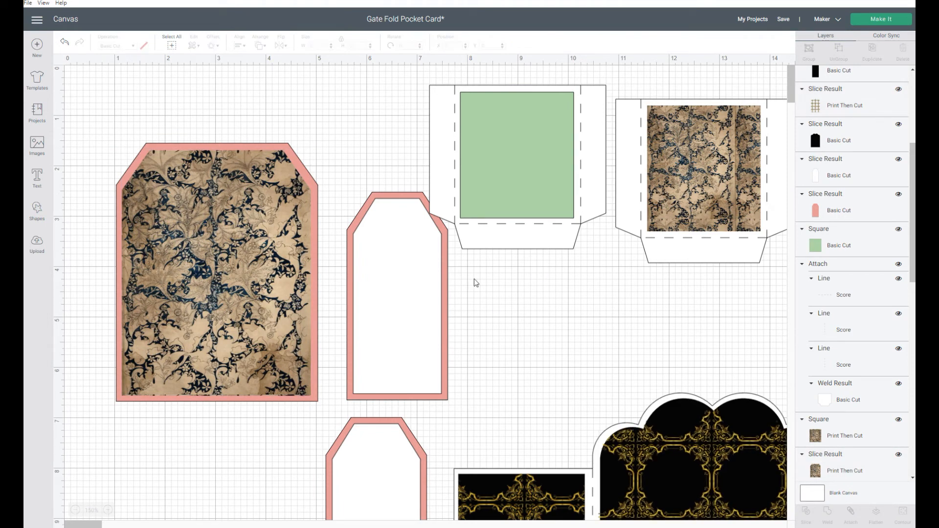
{"action": "left_click", "coordinate": [229, 273]}
- Set the small tag's white panel to Print Then Cut Standard and fill it with the blue-and-tan damask pattern
{"action": "left_click", "coordinate": [387, 301]}
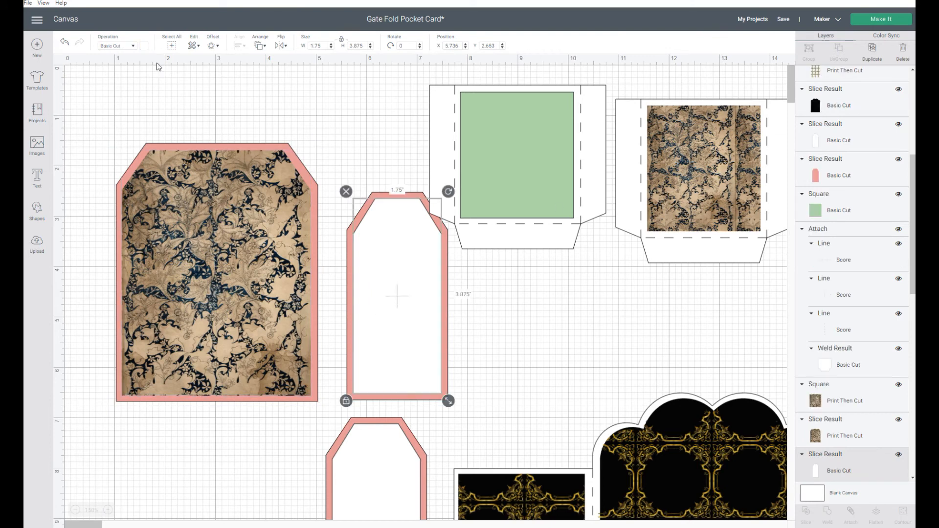
{"action": "left_click", "coordinate": [130, 48]}
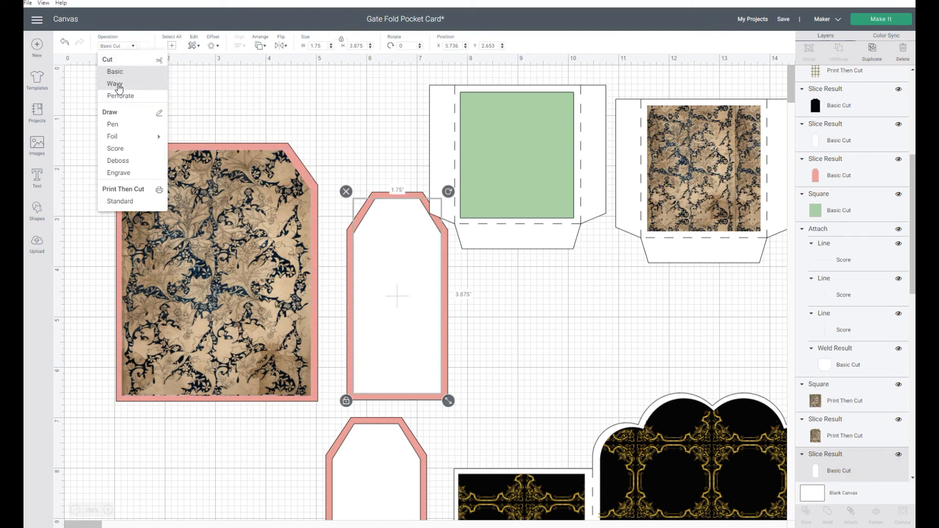
{"action": "left_click", "coordinate": [120, 206]}
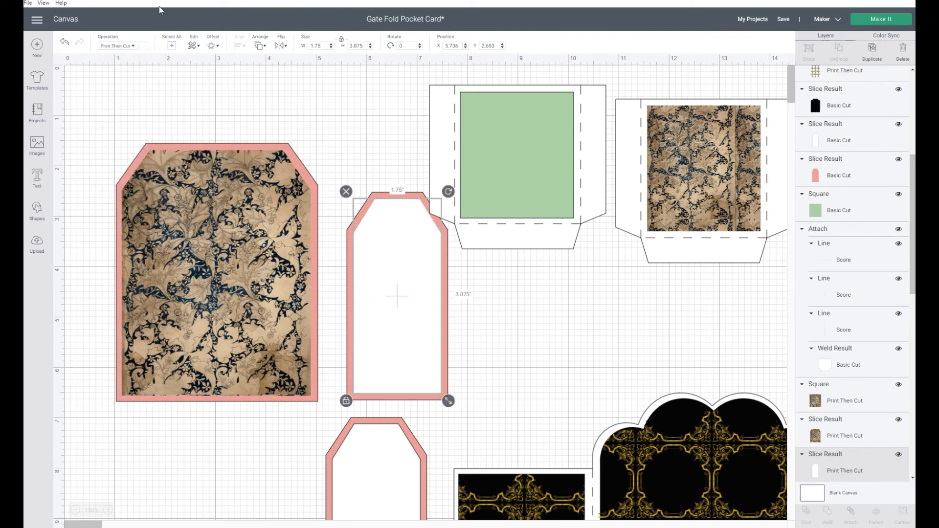
{"action": "left_click", "coordinate": [143, 46]}
{"action": "left_click", "coordinate": [220, 82]}
{"action": "left_click", "coordinate": [172, 111]}
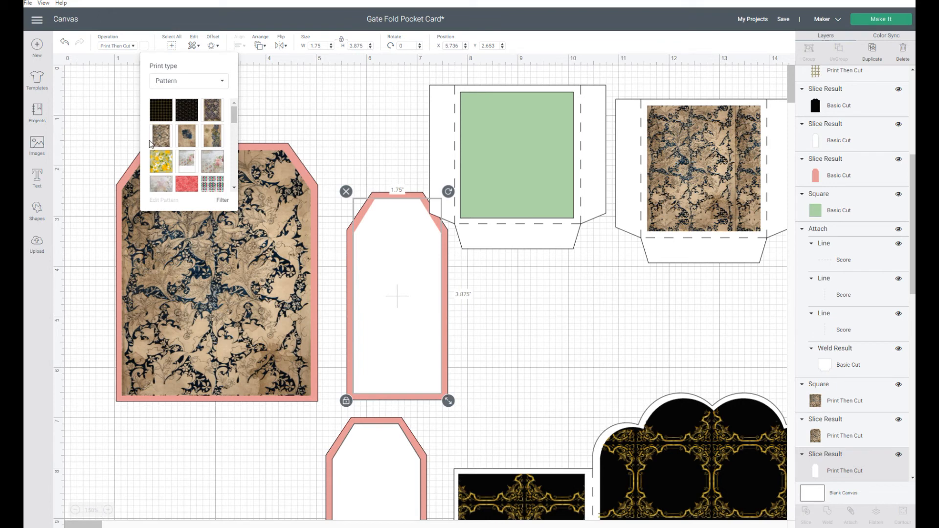
{"action": "left_click", "coordinate": [164, 139]}
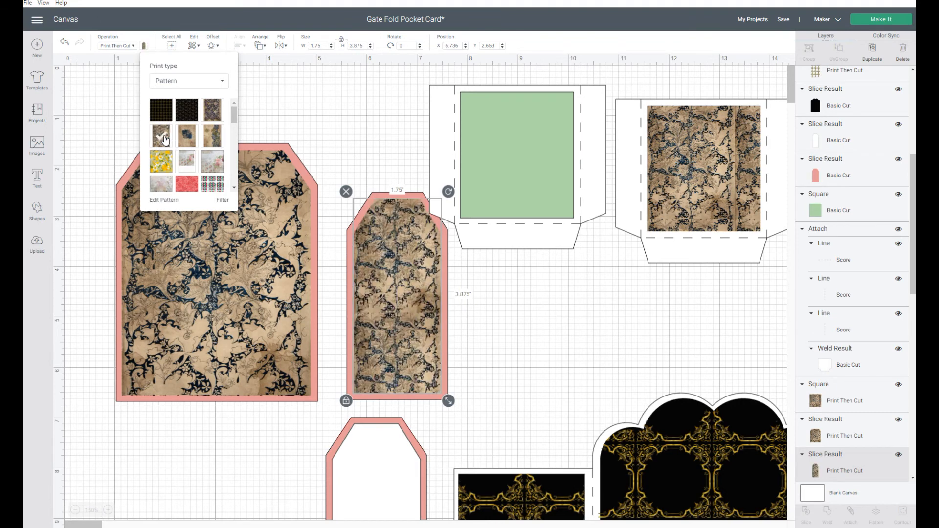
- Insert the uploaded blue-and-tan damask image onto the canvas
{"action": "left_click", "coordinate": [226, 289]}
{"action": "left_click", "coordinate": [367, 282]}
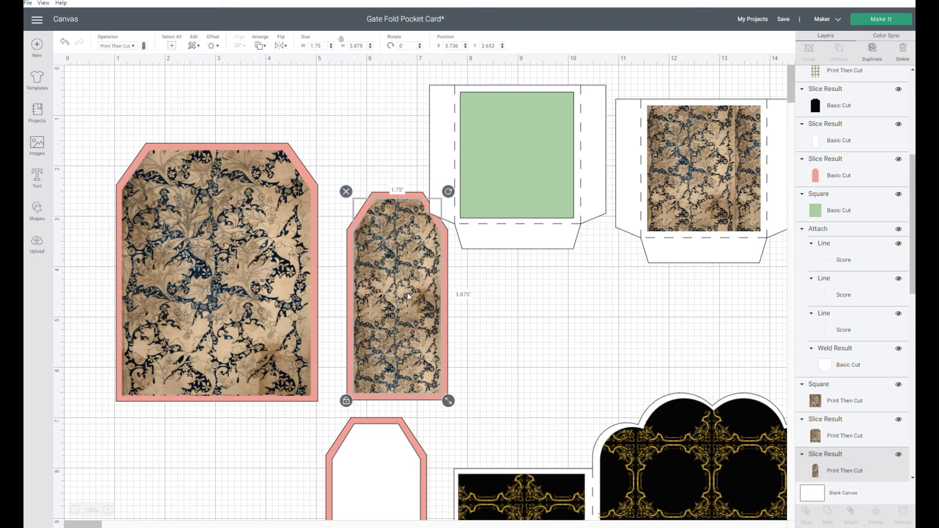
{"action": "scroll", "coordinate": [427, 298], "scroll_direction": "down", "scroll_amount": 3}
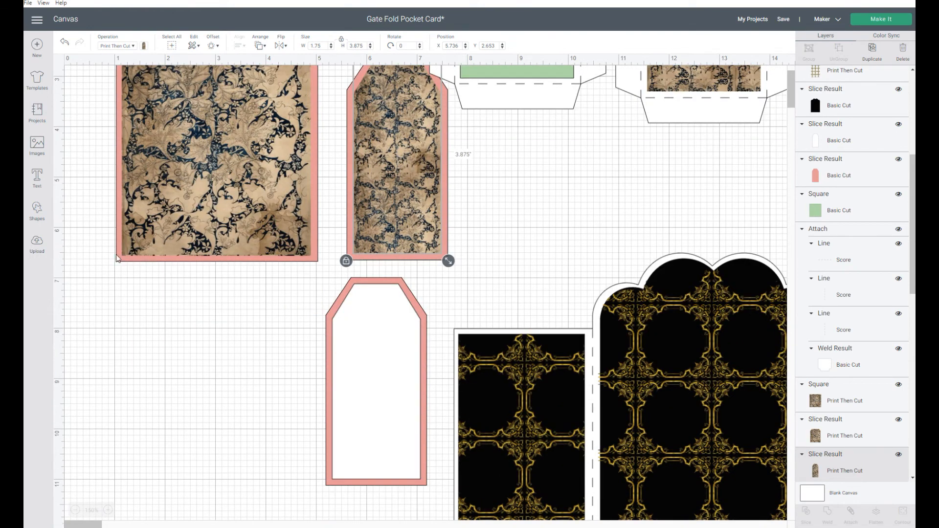
{"action": "left_click", "coordinate": [37, 244]}
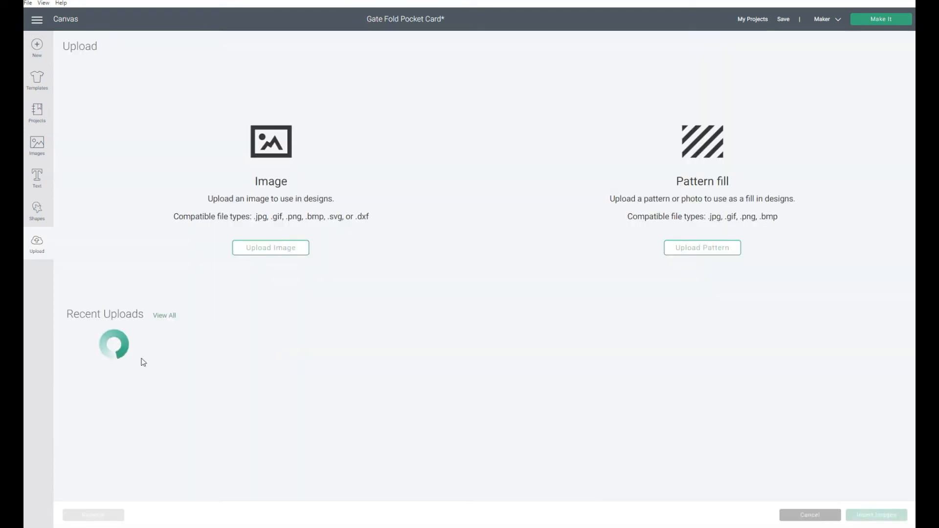
{"action": "left_click", "coordinate": [328, 390]}
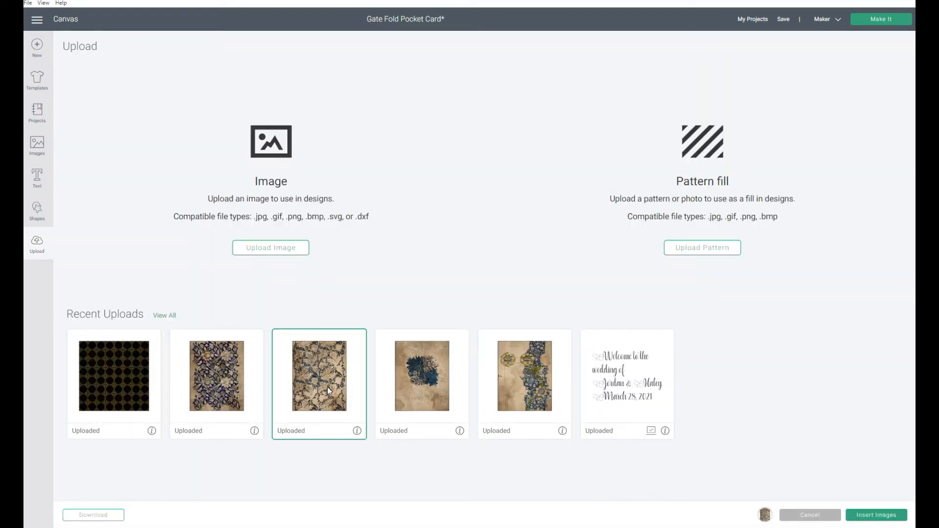
{"action": "left_click", "coordinate": [875, 516]}
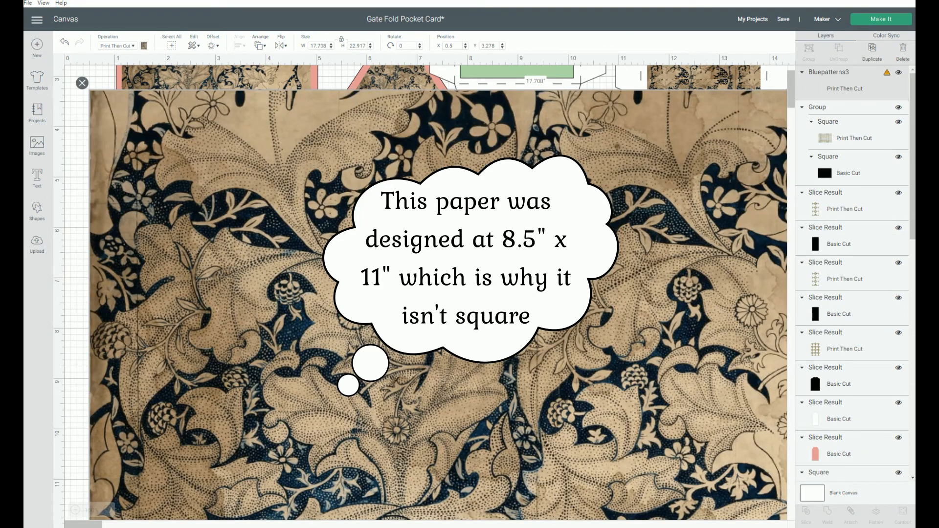
- Set the inserted damask image's width to 12 inches
{"action": "left_click", "coordinate": [326, 46]}
{"action": "type", "text": "12"}
{"action": "key", "text": "Return"}
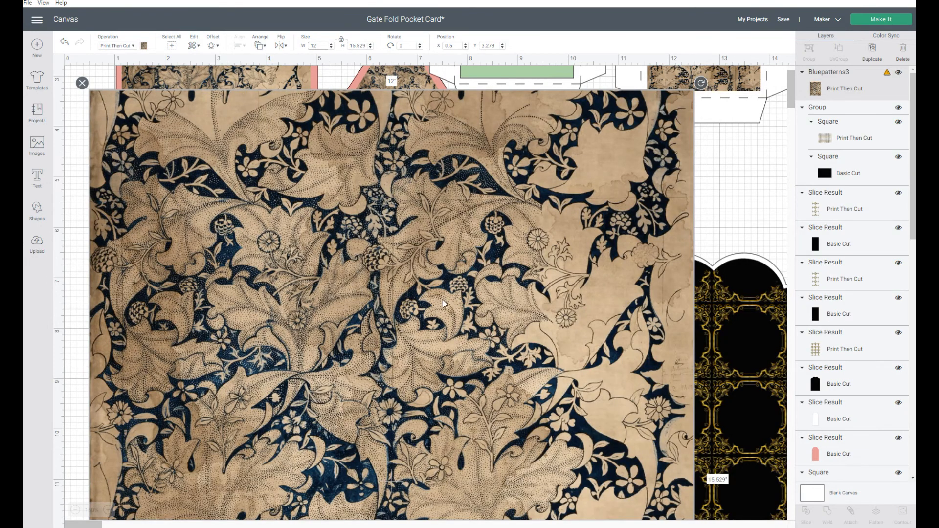
- Move the damask image below the card and insert pieces
{"action": "scroll", "coordinate": [442, 301], "scroll_direction": "down", "scroll_amount": 3}
{"action": "left_click_drag", "start_coordinate": [411, 247], "coordinate": [411, 384]}
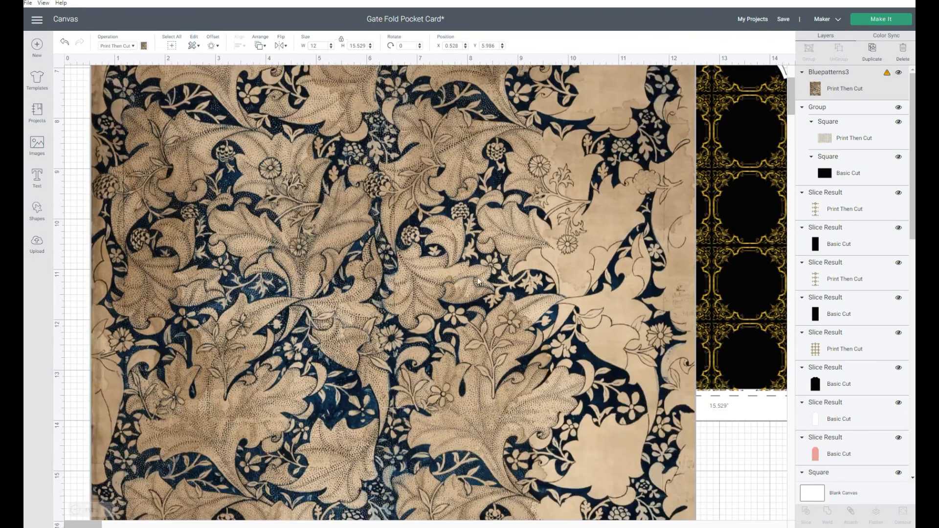
{"action": "scroll", "coordinate": [532, 238], "scroll_direction": "down", "scroll_amount": 5}
{"action": "left_click_drag", "start_coordinate": [445, 207], "coordinate": [465, 272]}
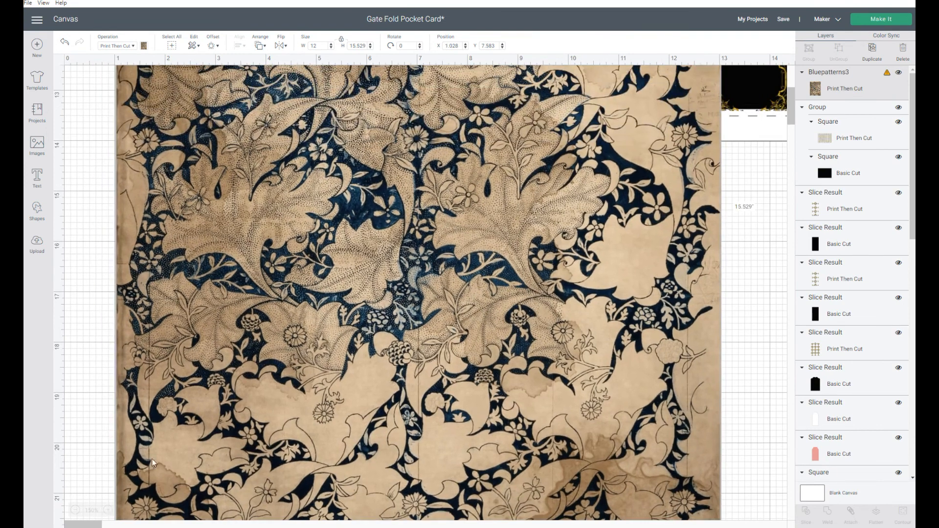
{"action": "left_click", "coordinate": [75, 510]}
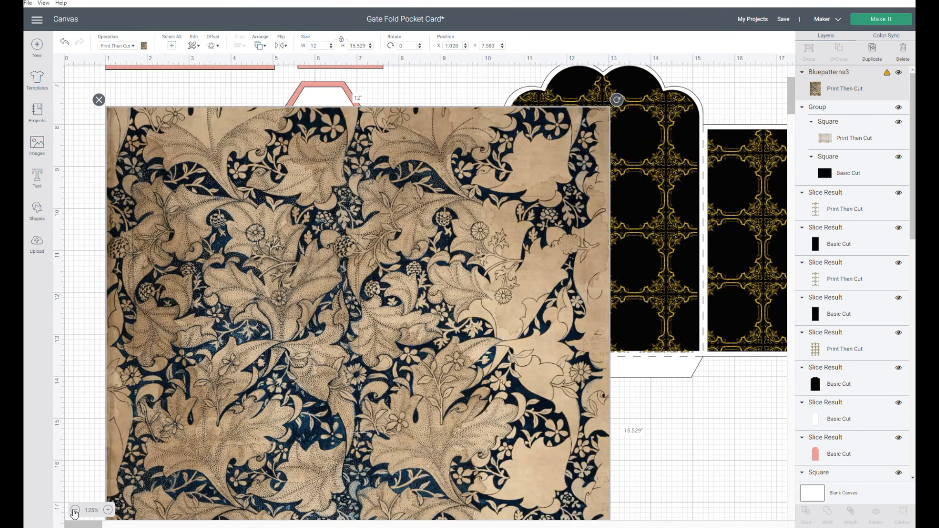
{"action": "left_click", "coordinate": [75, 511]}
{"action": "left_click_drag", "start_coordinate": [288, 201], "coordinate": [419, 341]}
{"action": "scroll", "coordinate": [145, 120], "scroll_direction": "up", "scroll_amount": 4}
- Duplicate the large tag's damask panel and move the copy to the empty area beside the pieces
{"action": "left_click", "coordinate": [163, 128]}
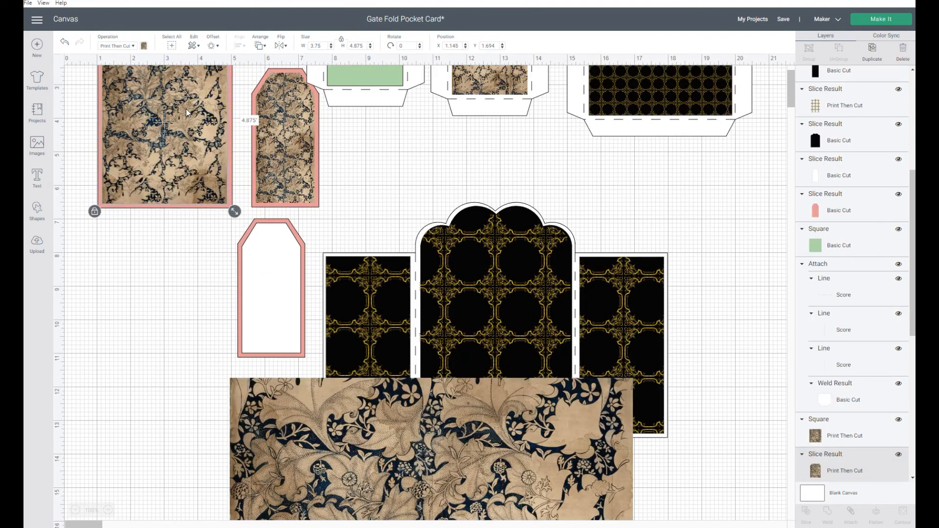
{"action": "left_click", "coordinate": [132, 46]}
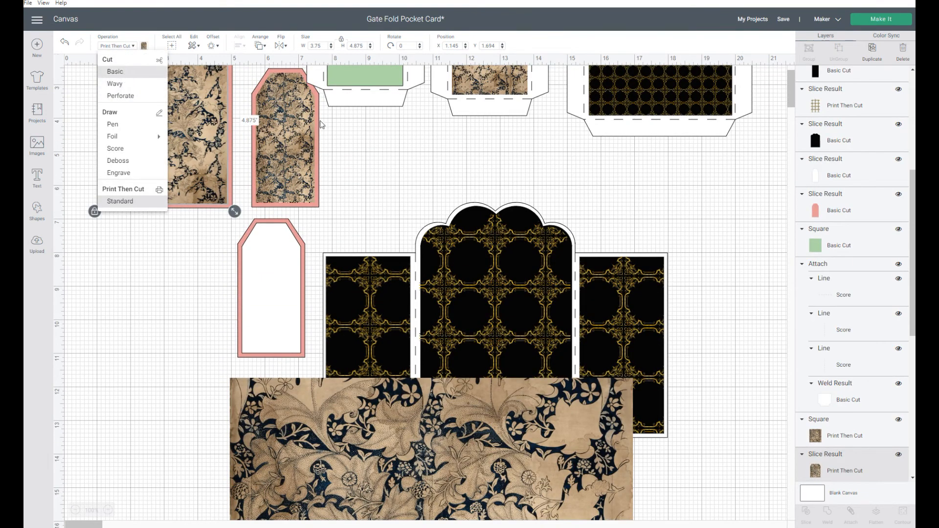
{"action": "left_click", "coordinate": [874, 49]}
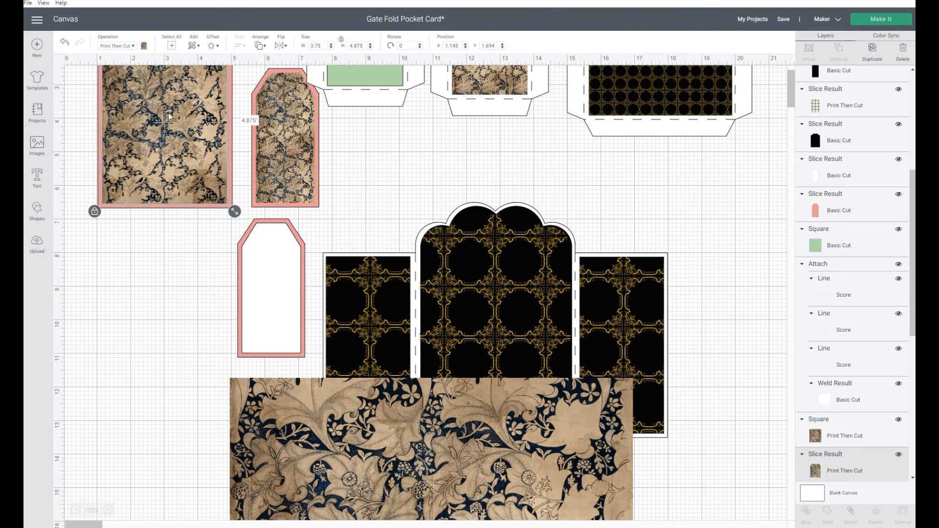
{"action": "mouse_move", "coordinate": [165, 123]}
{"action": "left_mouse_down"}
{"action": "mouse_move", "coordinate": [141, 308]}
{"action": "mouse_move", "coordinate": [176, 185]}
{"action": "mouse_move", "coordinate": [165, 129]}
{"action": "left_mouse_up"}
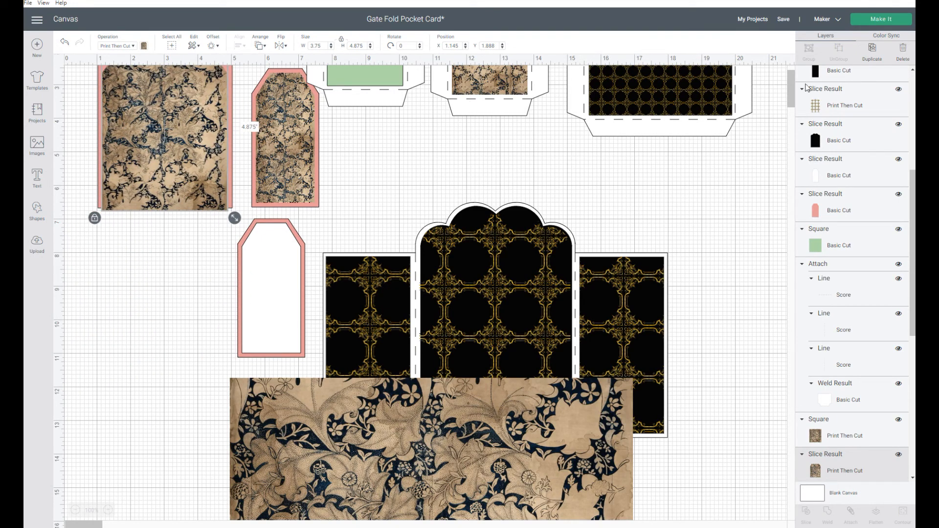
{"action": "left_click", "coordinate": [875, 57]}
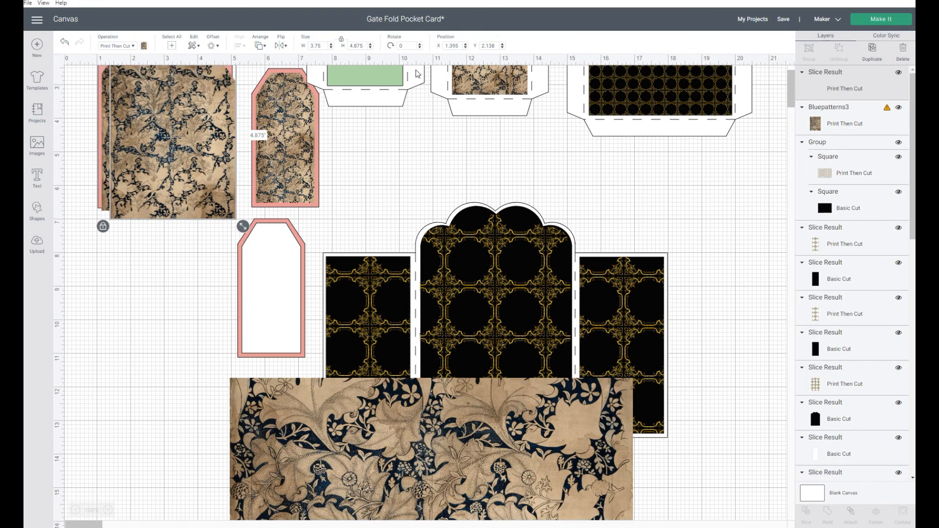
{"action": "left_click_drag", "start_coordinate": [176, 128], "coordinate": [127, 337]}
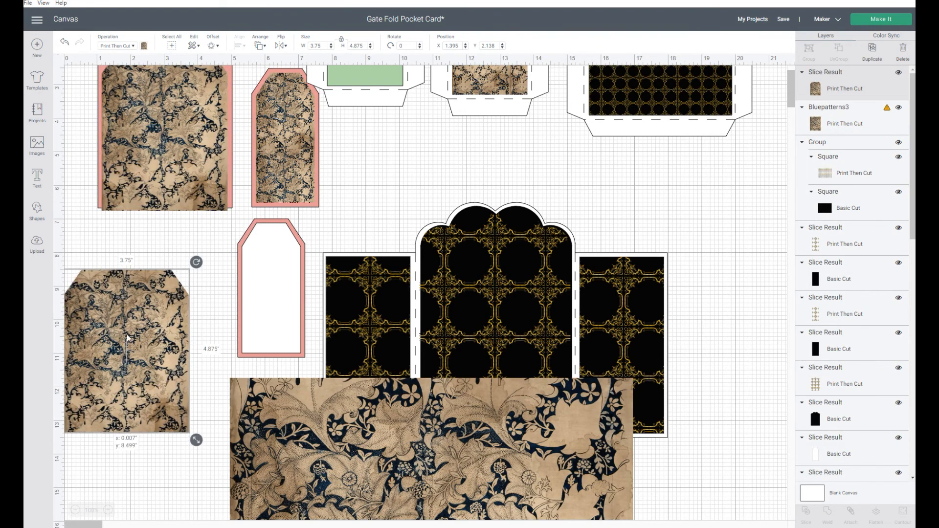
- Change the duplicated tag panel's operation to Basic Cut
{"action": "left_click", "coordinate": [117, 45]}
{"action": "left_click", "coordinate": [113, 75]}
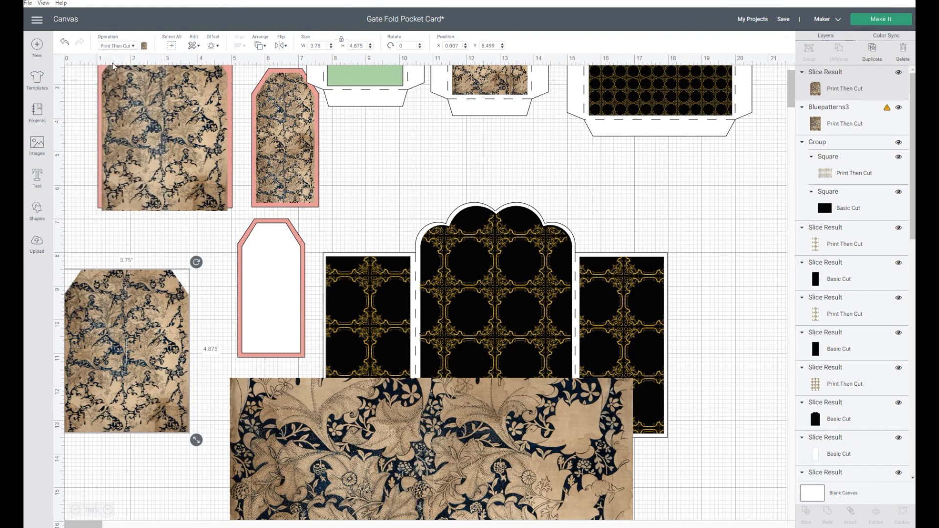
{"action": "left_click", "coordinate": [131, 46]}
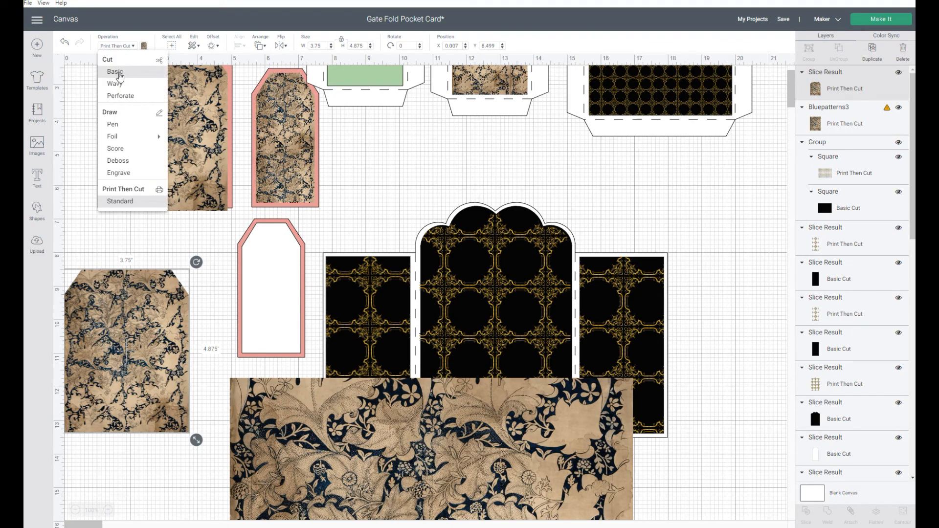
{"action": "left_click", "coordinate": [117, 75]}
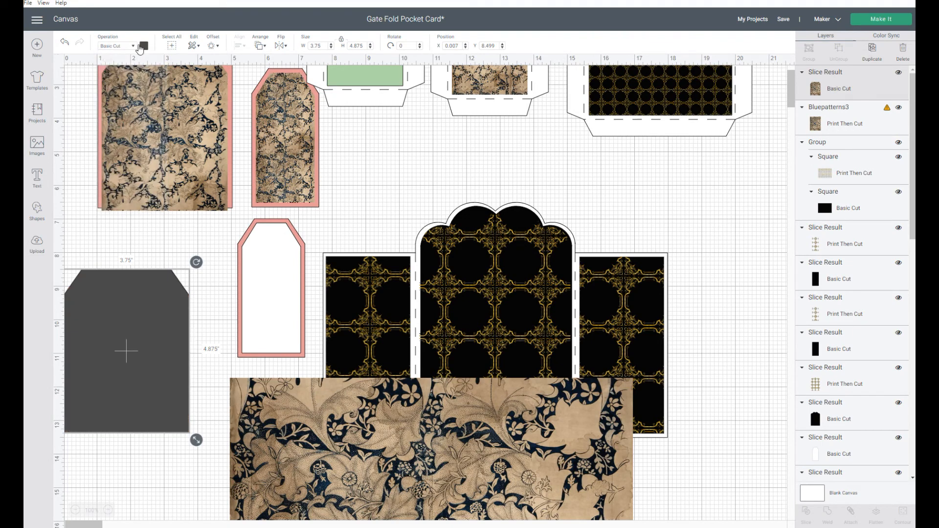
- Move the small tag's white panel onto the damask image
{"action": "left_click", "coordinate": [297, 127]}
{"action": "left_click", "coordinate": [286, 264]}
{"action": "left_click_drag", "start_coordinate": [287, 286], "coordinate": [493, 486]}
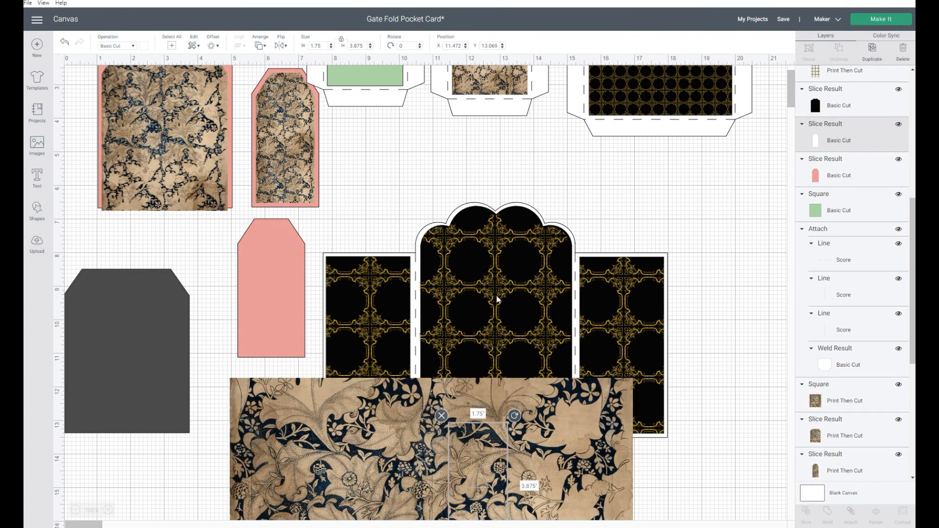
- Move the damask image down and send it to the back
{"action": "scroll", "coordinate": [496, 297], "scroll_direction": "down", "scroll_amount": 3}
{"action": "left_click_drag", "start_coordinate": [587, 286], "coordinate": [594, 386]}
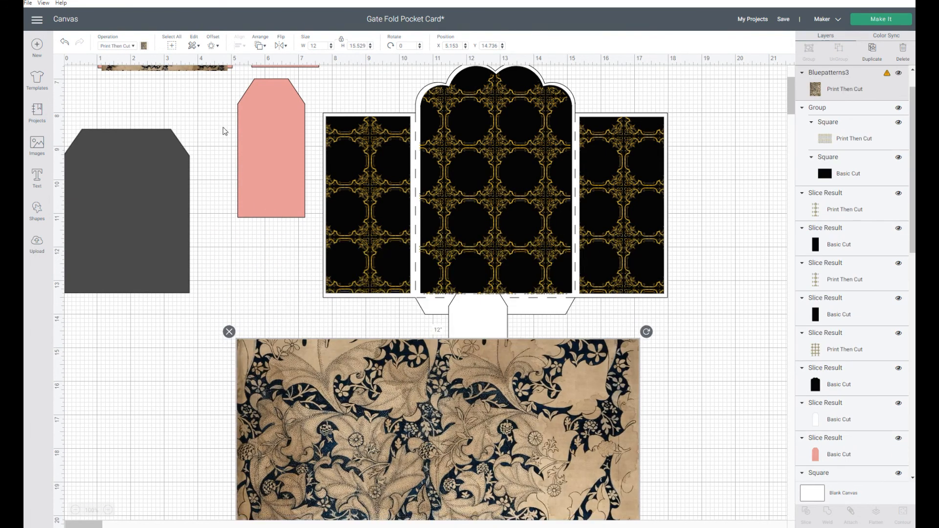
{"action": "left_click", "coordinate": [260, 46]}
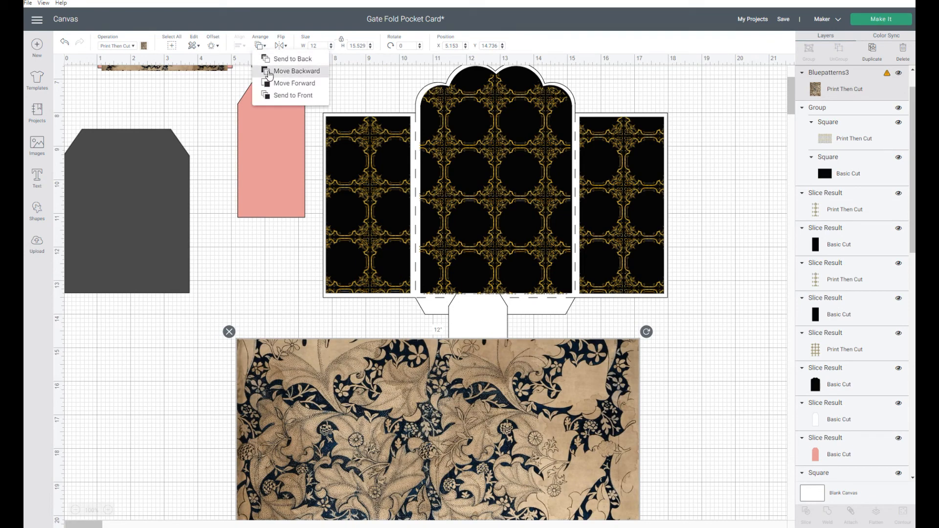
{"action": "left_click", "coordinate": [292, 59]}
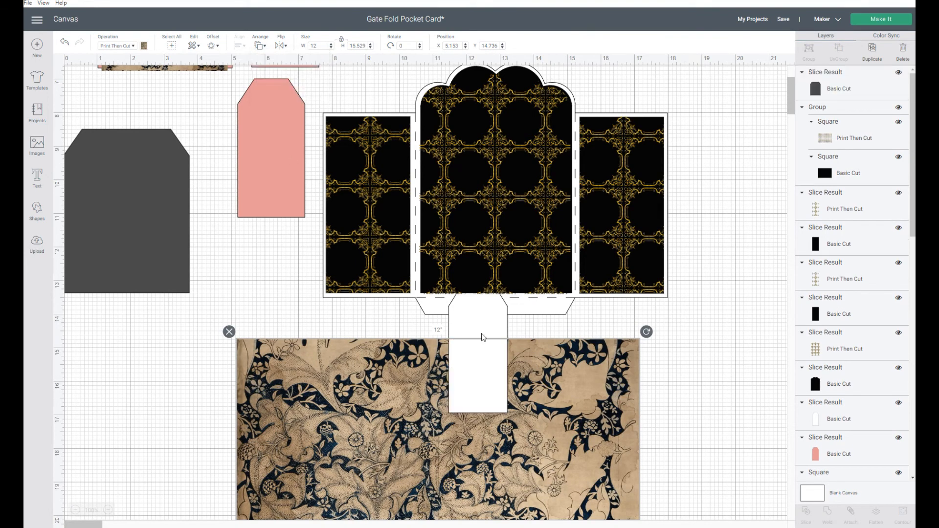
- Position the white small-tag panel and the grey large-tag copy over the damask image
{"action": "left_click_drag", "start_coordinate": [482, 337], "coordinate": [544, 433]}
{"action": "left_click_drag", "start_coordinate": [147, 204], "coordinate": [392, 470]}
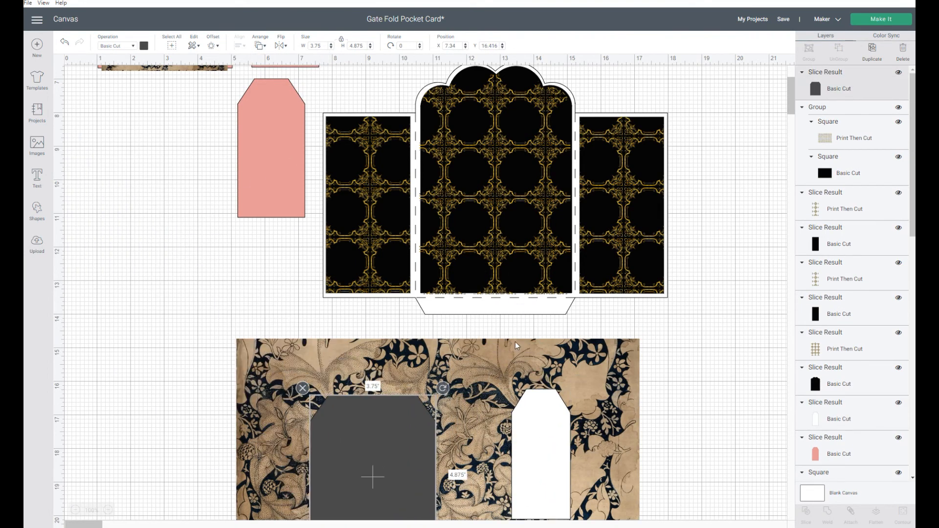
{"action": "scroll", "coordinate": [516, 345], "scroll_direction": "down", "scroll_amount": 4}
{"action": "mouse_move", "coordinate": [386, 272]}
{"action": "left_mouse_down"}
{"action": "mouse_move", "coordinate": [323, 337]}
{"action": "mouse_move", "coordinate": [426, 428]}
{"action": "mouse_move", "coordinate": [470, 362]}
{"action": "mouse_move", "coordinate": [406, 255]}
{"action": "mouse_move", "coordinate": [418, 247]}
{"action": "mouse_move", "coordinate": [368, 289]}
{"action": "mouse_move", "coordinate": [417, 281]}
{"action": "mouse_move", "coordinate": [373, 430]}
{"action": "mouse_move", "coordinate": [387, 243]}
{"action": "mouse_move", "coordinate": [279, 264]}
{"action": "mouse_move", "coordinate": [256, 282]}
{"action": "mouse_move", "coordinate": [386, 276]}
{"action": "left_mouse_up"}
{"action": "mouse_move", "coordinate": [547, 260]}
{"action": "left_mouse_down"}
{"action": "mouse_move", "coordinate": [590, 256]}
{"action": "mouse_move", "coordinate": [602, 271]}
{"action": "mouse_move", "coordinate": [462, 289]}
{"action": "mouse_move", "coordinate": [482, 369]}
{"action": "mouse_move", "coordinate": [504, 342]}
{"action": "mouse_move", "coordinate": [507, 314]}
{"action": "mouse_move", "coordinate": [474, 377]}
{"action": "mouse_move", "coordinate": [485, 392]}
{"action": "mouse_move", "coordinate": [541, 313]}
{"action": "mouse_move", "coordinate": [626, 240]}
{"action": "mouse_move", "coordinate": [509, 301]}
{"action": "mouse_move", "coordinate": [562, 280]}
{"action": "mouse_move", "coordinate": [600, 284]}
{"action": "mouse_move", "coordinate": [617, 313]}
{"action": "mouse_move", "coordinate": [563, 265]}
{"action": "left_mouse_up"}
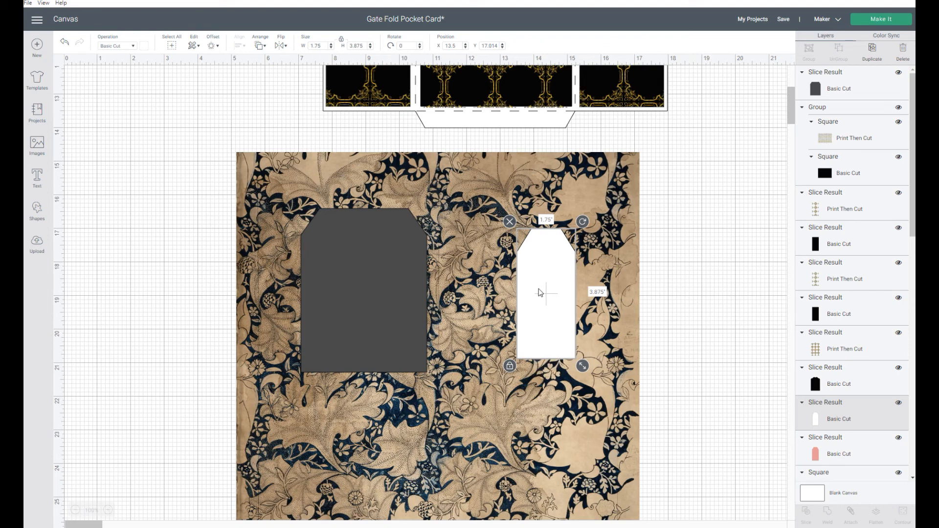
- Slice the white small-tag panel out of the damask image
{"action": "left_click", "coordinate": [593, 174]}
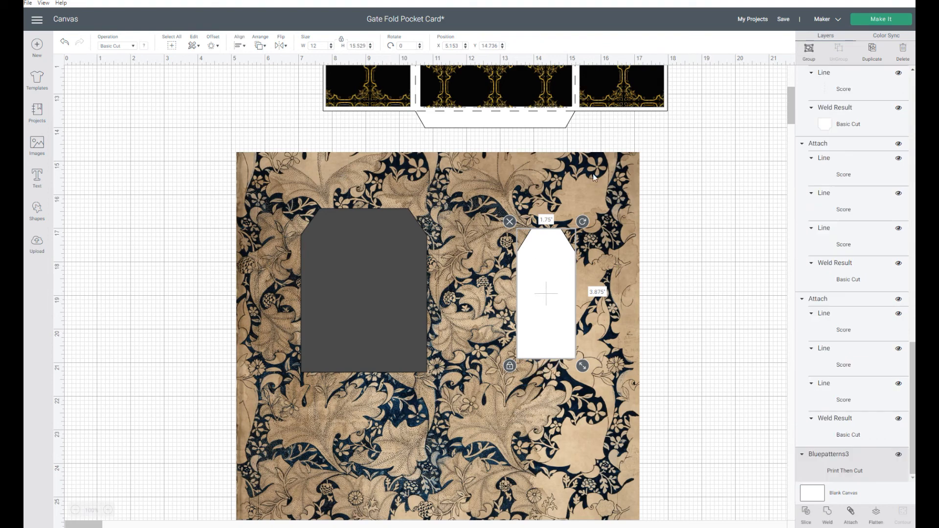
{"action": "left_click", "coordinate": [805, 513]}
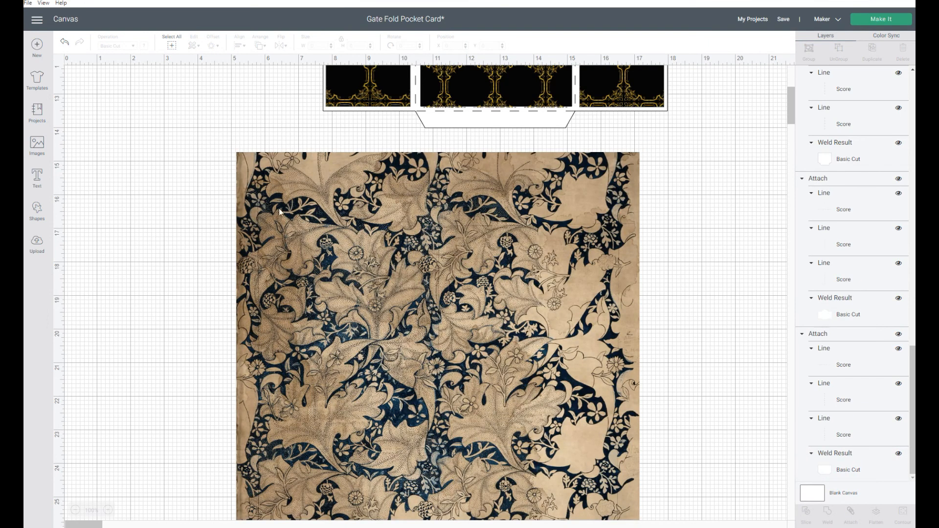
- Send the damask image to the back, behind the grey large-tag panel
{"action": "left_click", "coordinate": [277, 211]}
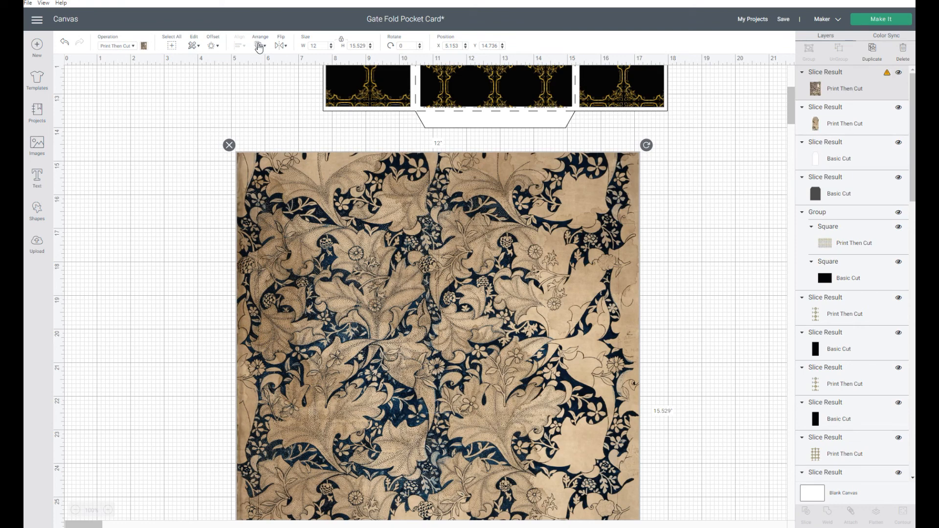
{"action": "left_click", "coordinate": [259, 47]}
{"action": "left_click", "coordinate": [268, 58]}
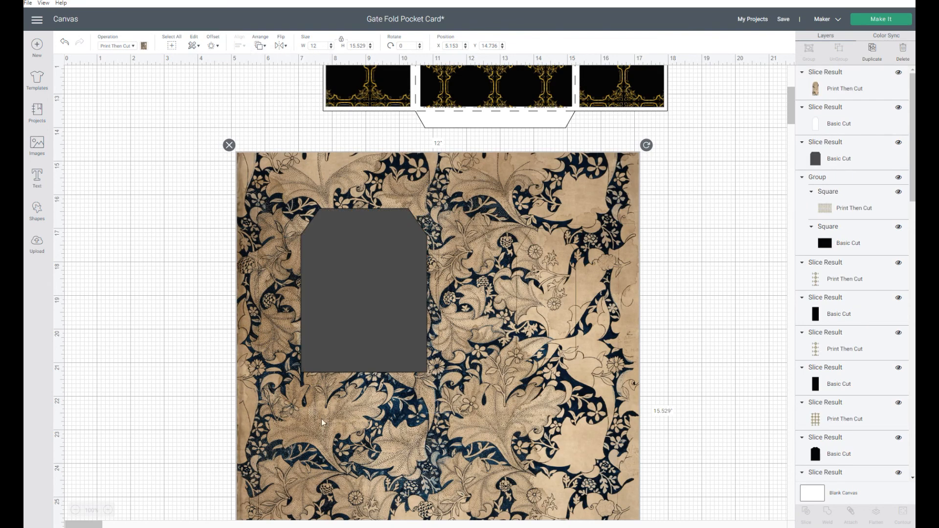
- Slice the grey large-tag panel out of the damask image and delete the leftover scrap
{"action": "left_click", "coordinate": [354, 256]}
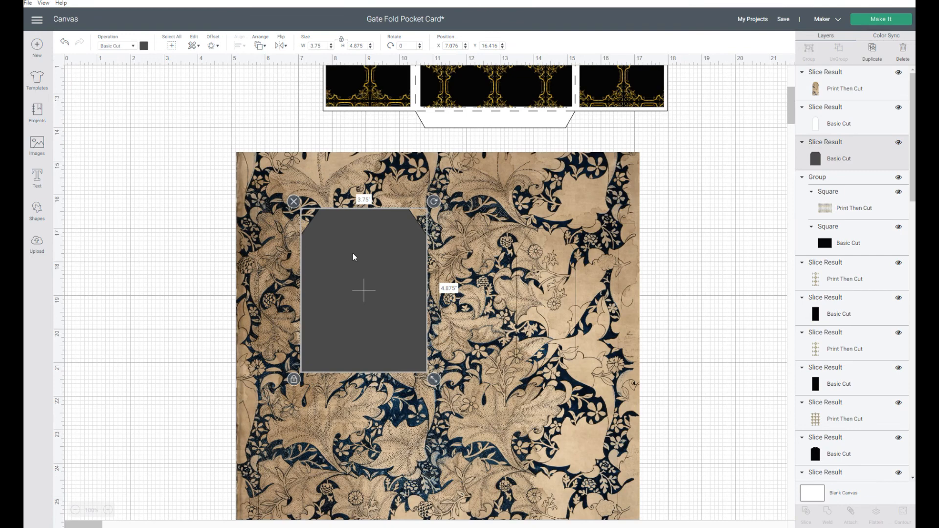
{"action": "left_click", "coordinate": [269, 178]}
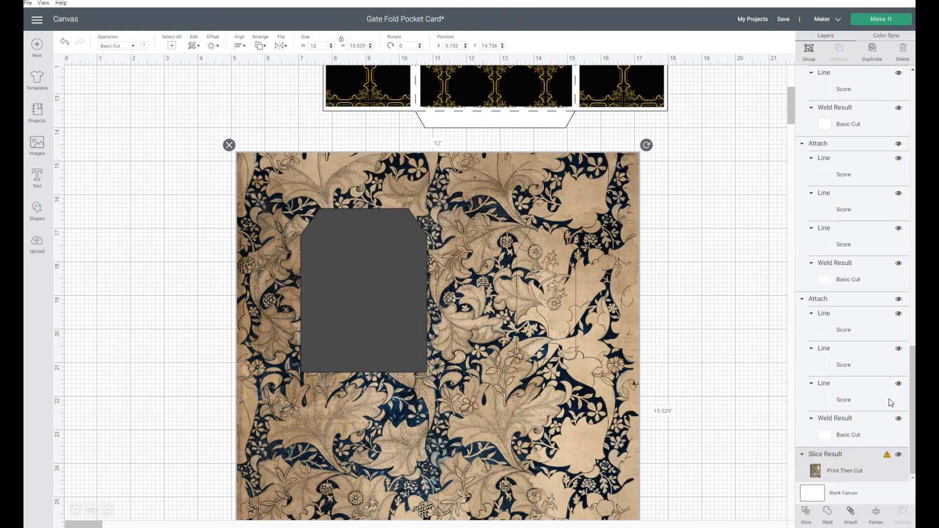
{"action": "left_click", "coordinate": [807, 516]}
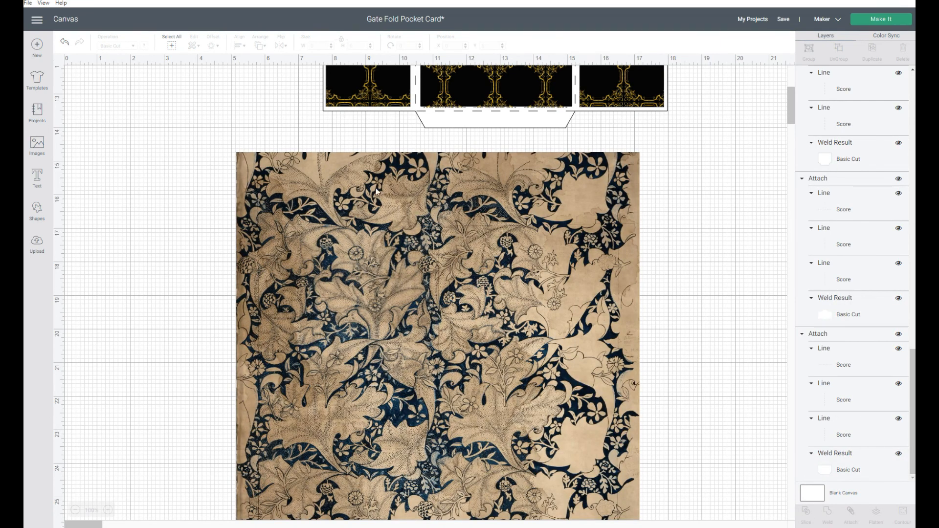
{"action": "left_click", "coordinate": [362, 178]}
{"action": "key", "text": "Delete"}
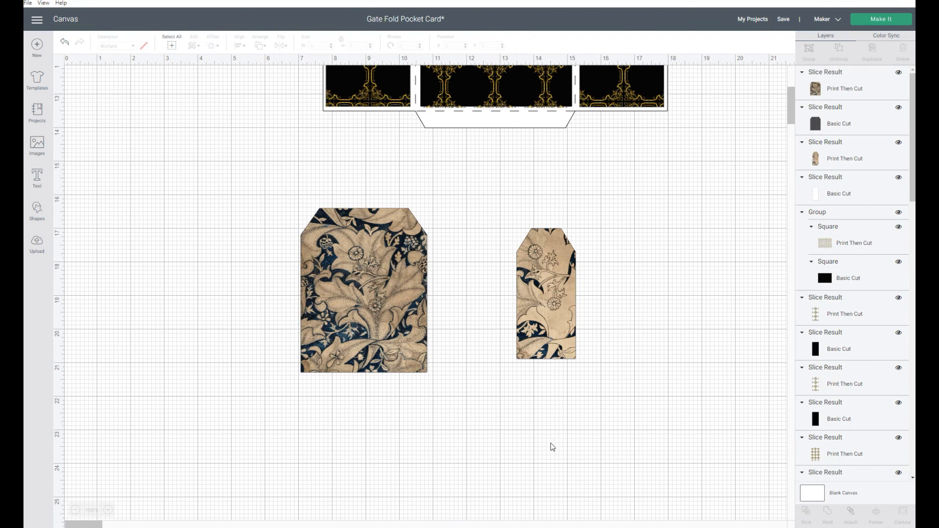
- Move the large damask tag piece up and away from the remaining pieces
{"action": "left_click_drag", "start_coordinate": [423, 365], "coordinate": [326, 256]}
{"action": "left_click_drag", "start_coordinate": [386, 265], "coordinate": [382, 336]}
{"action": "left_click", "coordinate": [288, 272]}
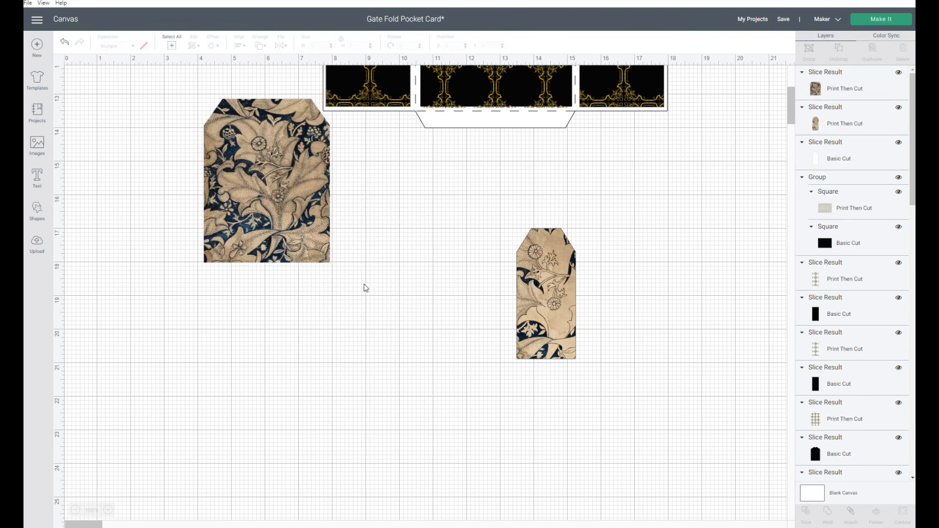
- Move the small damask tag piece aside and delete the leftover white small-tag panel
{"action": "left_click_drag", "start_coordinate": [563, 292], "coordinate": [482, 233]}
{"action": "left_click", "coordinate": [536, 270]}
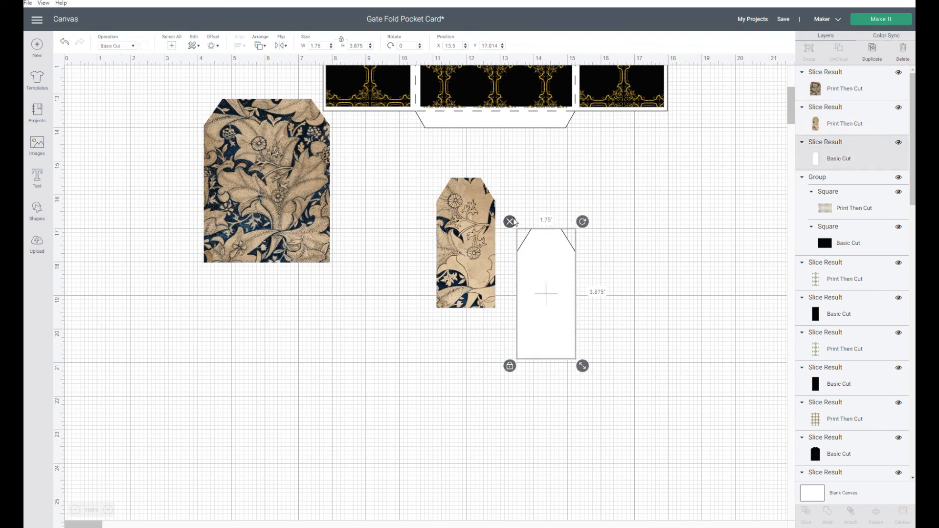
{"action": "left_click", "coordinate": [508, 220]}
- Place the small damask tag next to the large damask tag below the card
{"action": "scroll", "coordinate": [607, 280], "scroll_direction": "up", "scroll_amount": 3}
{"action": "left_click_drag", "start_coordinate": [489, 430], "coordinate": [399, 380]}
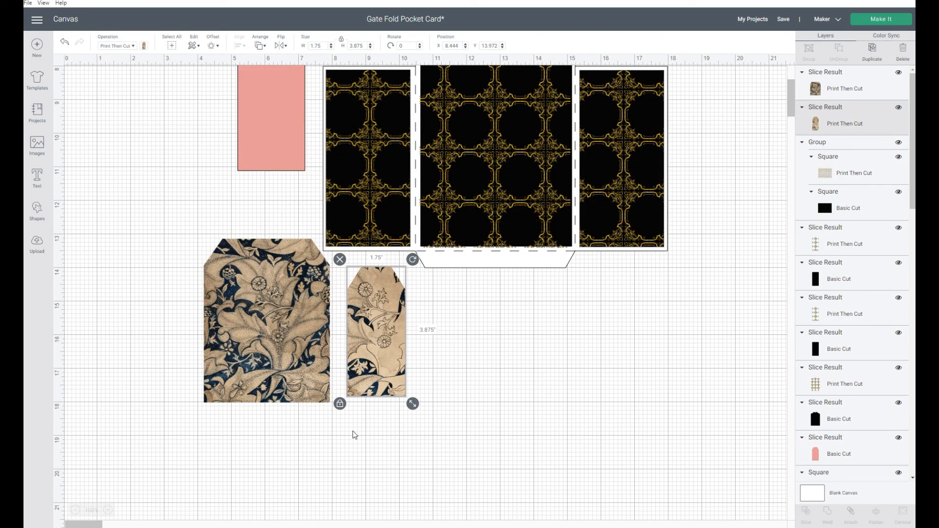
- Move the other large and small damask tags from the upper panels down beside the new pair
{"action": "scroll", "coordinate": [517, 418], "scroll_direction": "up", "scroll_amount": 1}
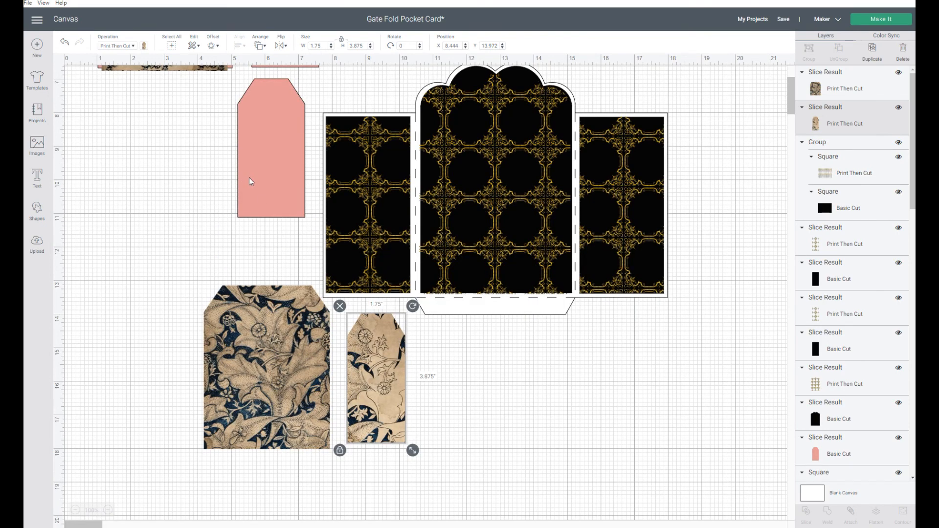
{"action": "scroll", "coordinate": [249, 181], "scroll_direction": "up", "scroll_amount": 2}
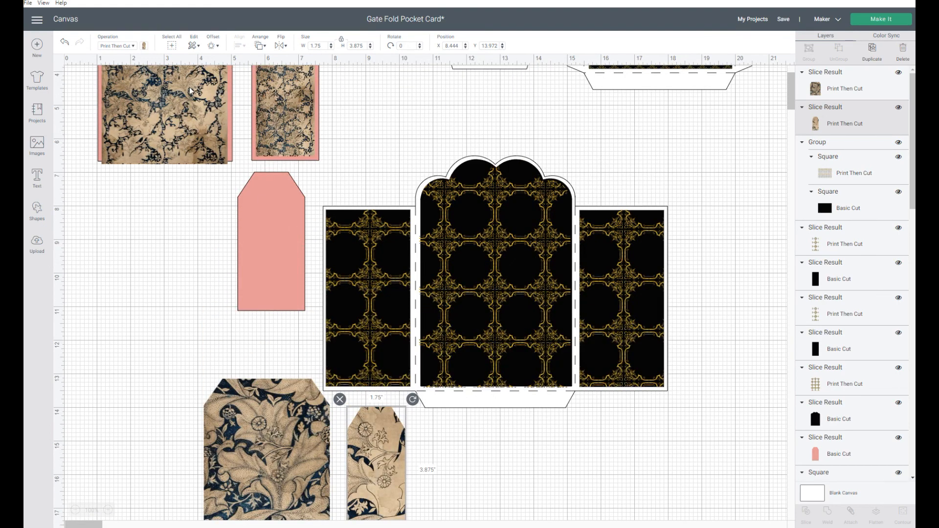
{"action": "left_click_drag", "start_coordinate": [190, 90], "coordinate": [558, 445]}
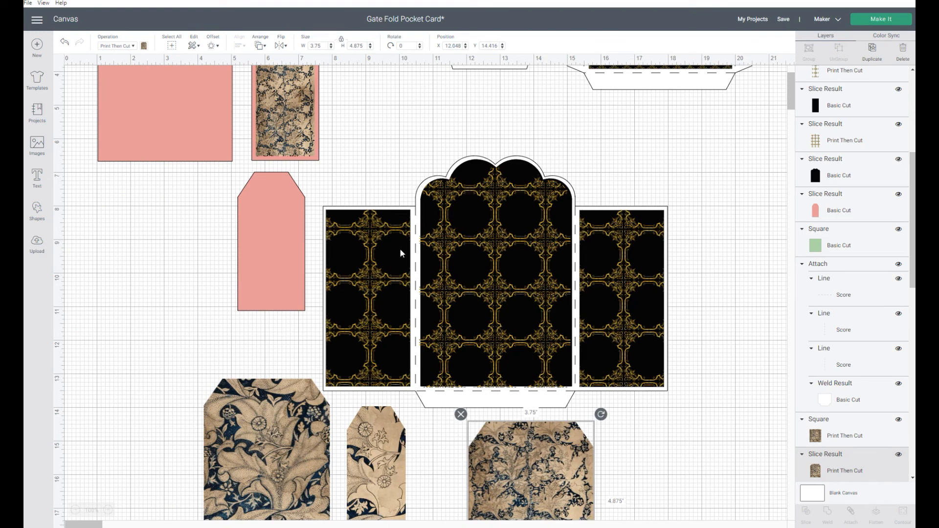
{"action": "left_click_drag", "start_coordinate": [298, 95], "coordinate": [653, 501]}
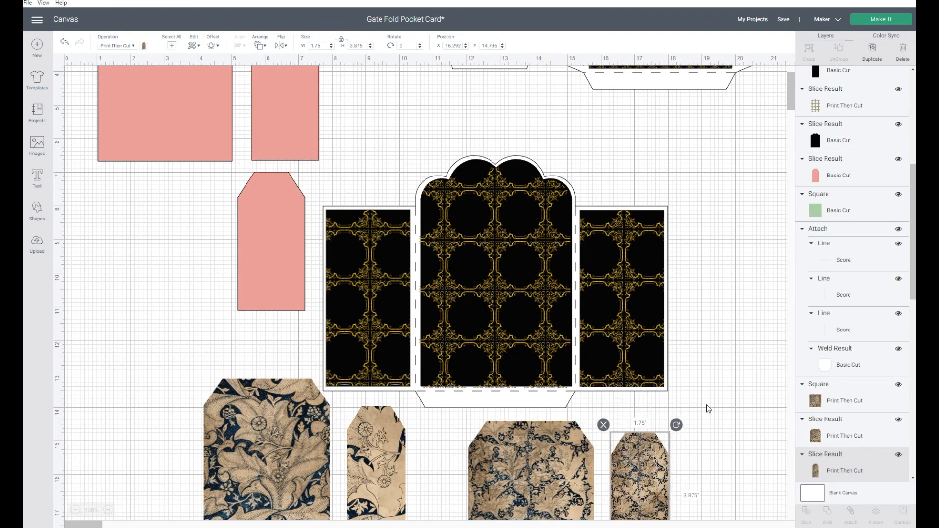
- Line up the four damask tags in a row below the gate fold card
{"action": "scroll", "coordinate": [447, 378], "scroll_direction": "down", "scroll_amount": 2}
{"action": "scroll", "coordinate": [656, 403], "scroll_direction": "down", "scroll_amount": 2}
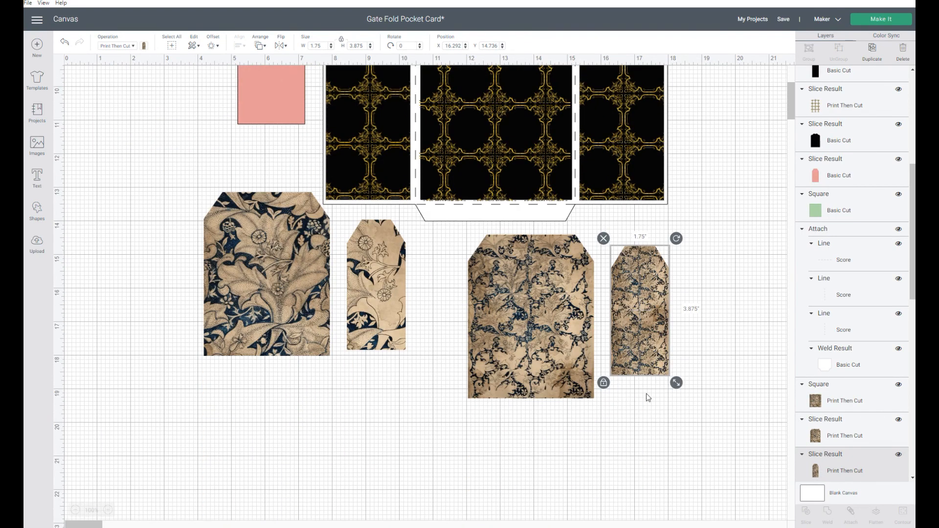
{"action": "left_click_drag", "start_coordinate": [675, 331], "coordinate": [667, 350]}
{"action": "left_click_drag", "start_coordinate": [385, 294], "coordinate": [365, 329]}
{"action": "left_click_drag", "start_coordinate": [247, 246], "coordinate": [246, 278]}
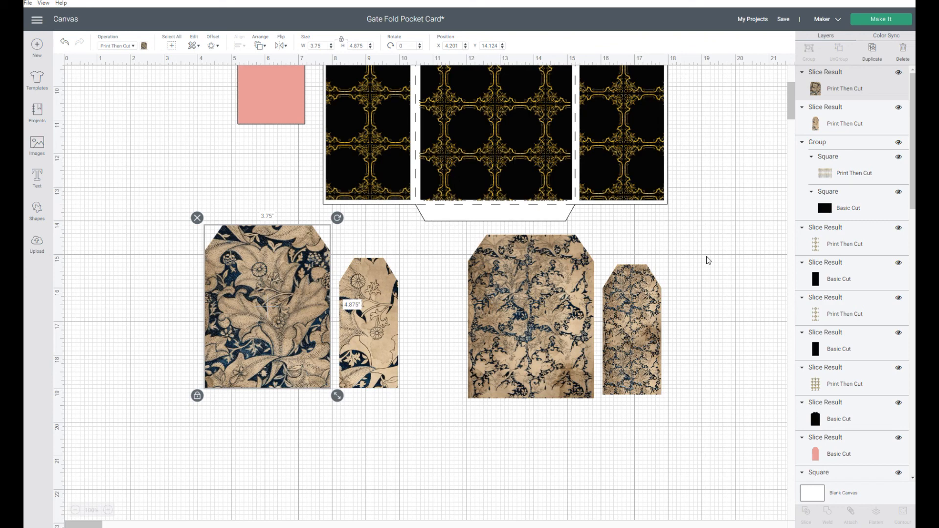
{"action": "scroll", "coordinate": [718, 242], "scroll_direction": "up", "scroll_amount": 2}
{"action": "scroll", "coordinate": [718, 242], "scroll_direction": "down", "scroll_amount": 2}
{"action": "scroll", "coordinate": [630, 213], "scroll_direction": "up", "scroll_amount": 2}
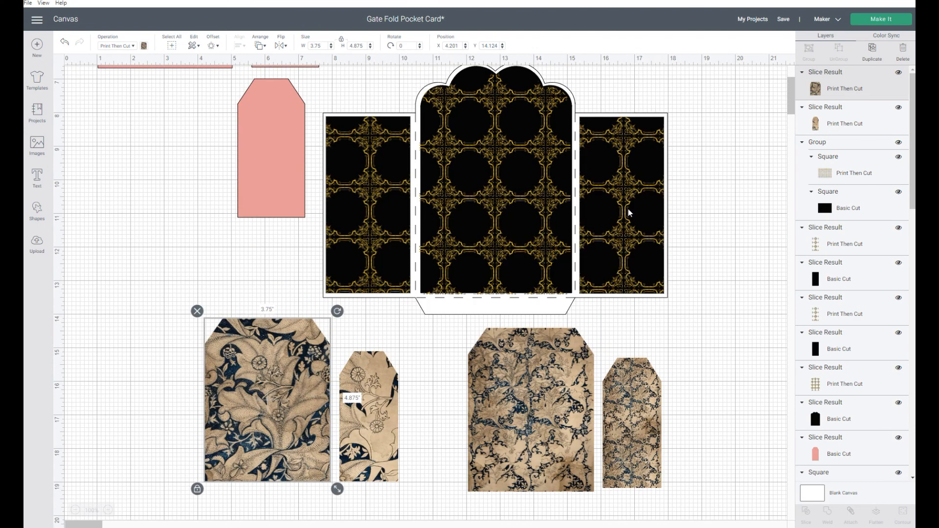